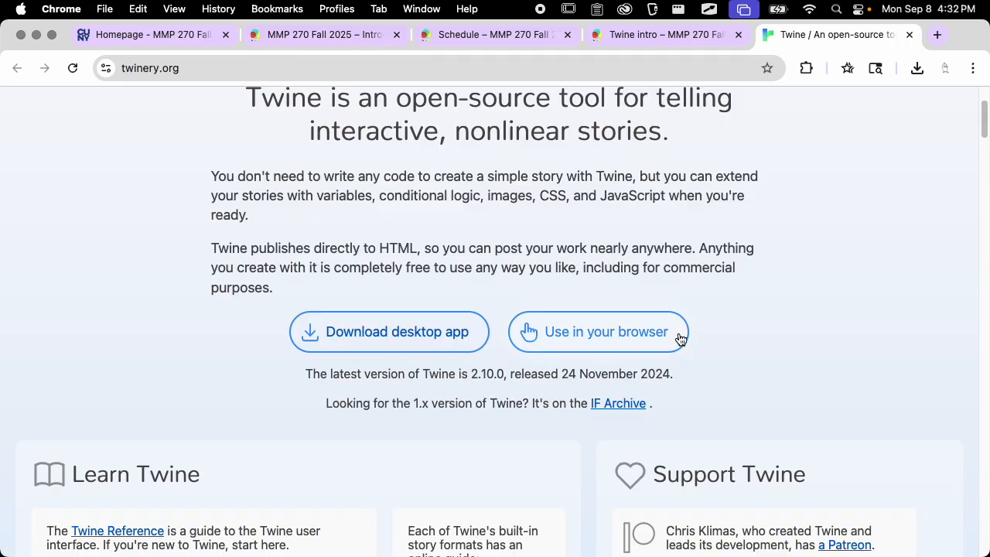
Open the browser version of Twine from the Twine homepage
scroll(729, 271, "up", 3)
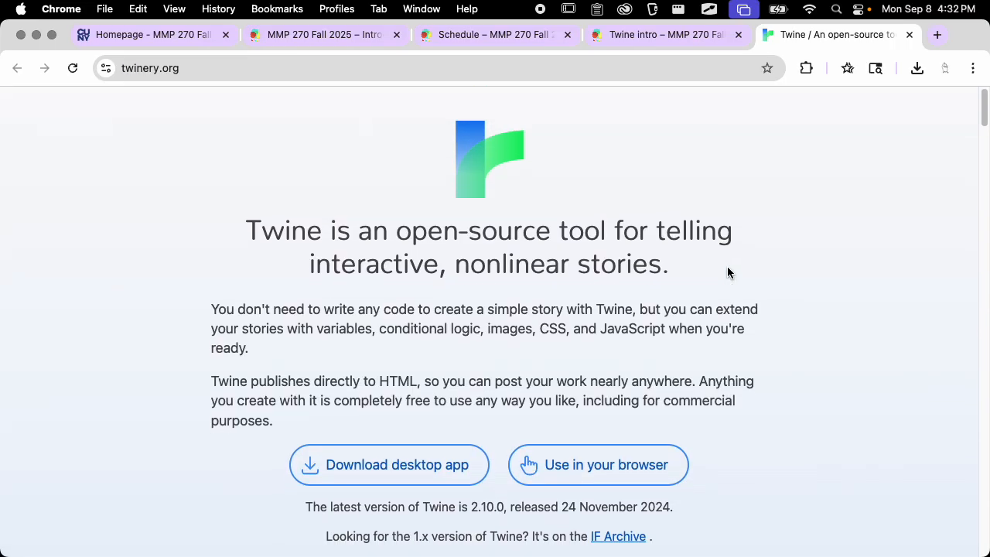
scroll(727, 272, "down", 5)
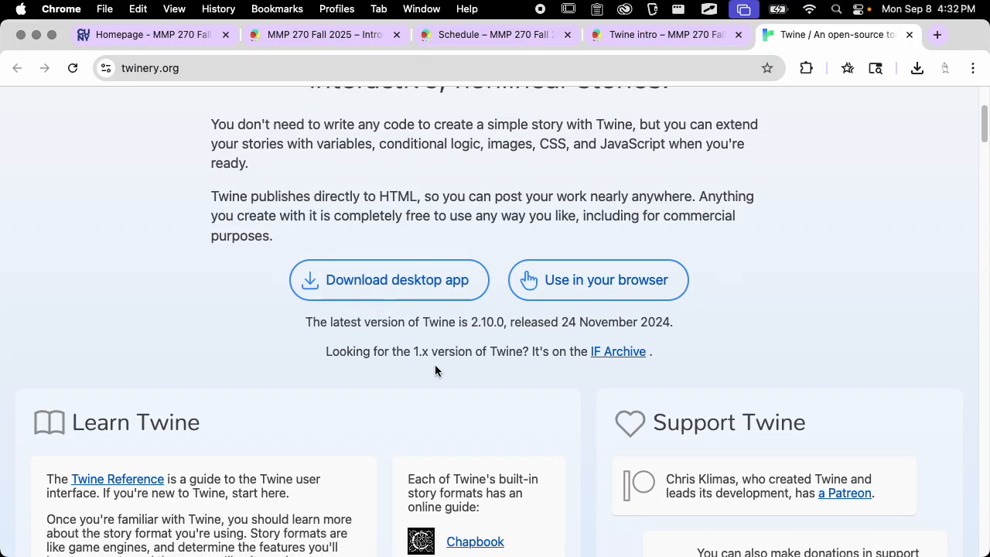
scroll(582, 266, "up", 3)
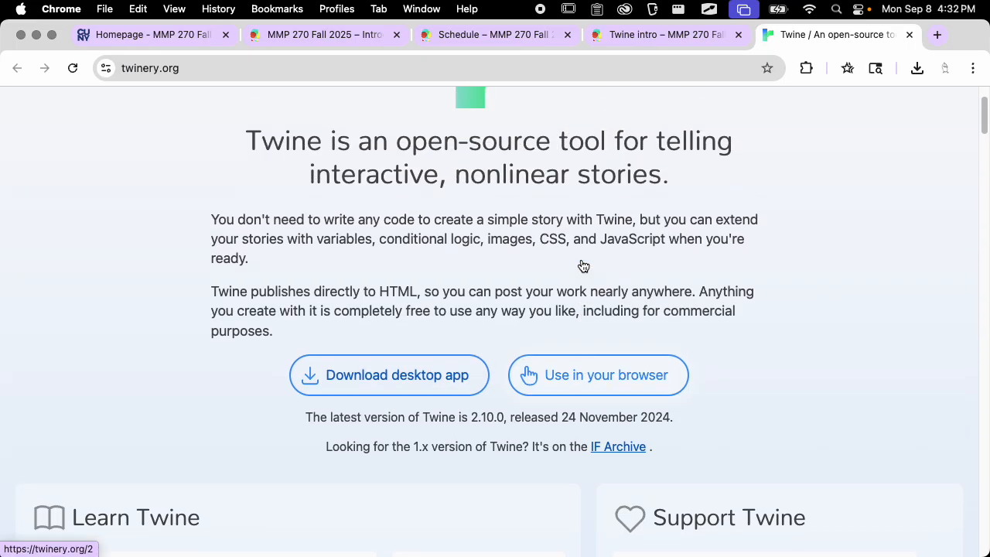
scroll(583, 266, "down", 5)
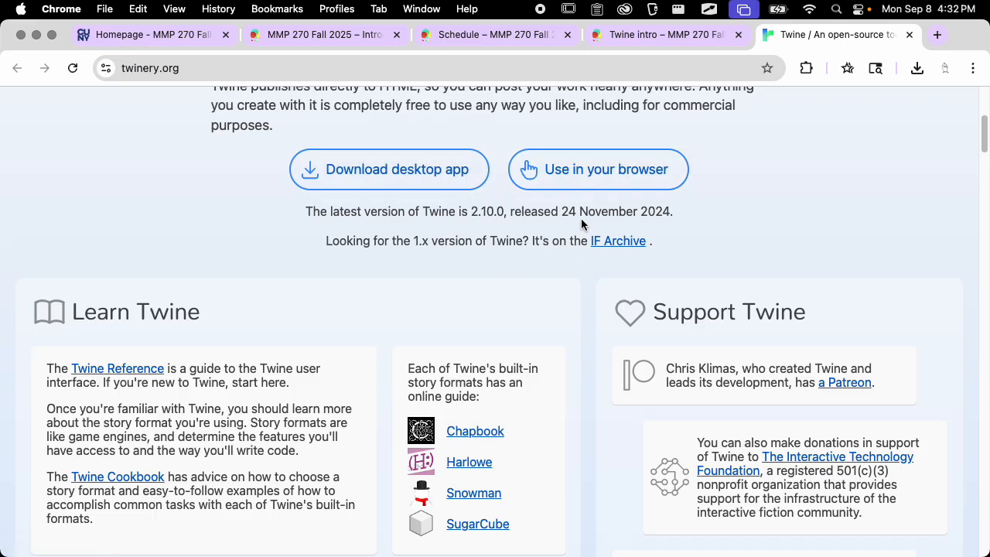
scroll(523, 229, "up", 2)
left_click(575, 205)
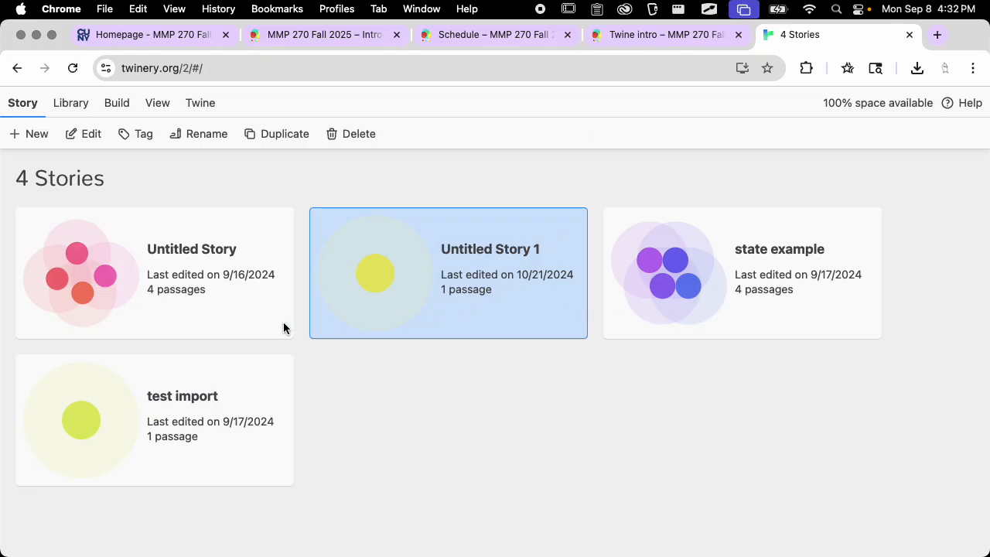
Examine the story list and the available library, build, view and Twine commands, including the Preferences dialog
left_click(238, 323)
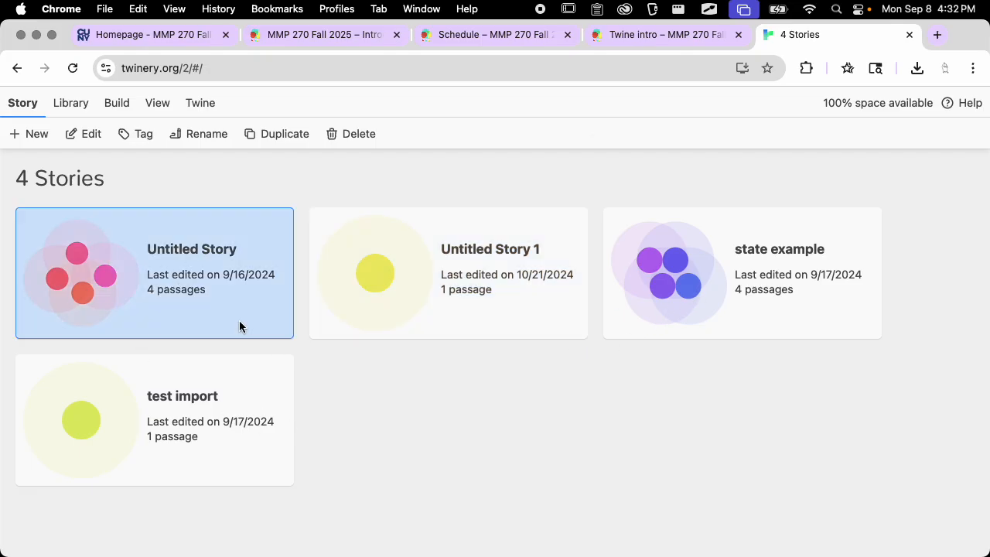
left_click(502, 332)
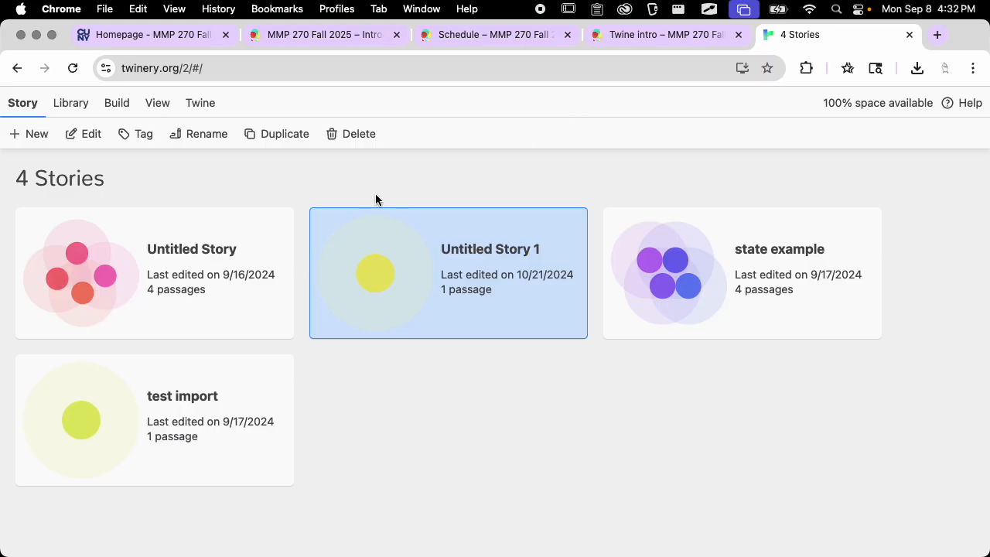
left_click(363, 160)
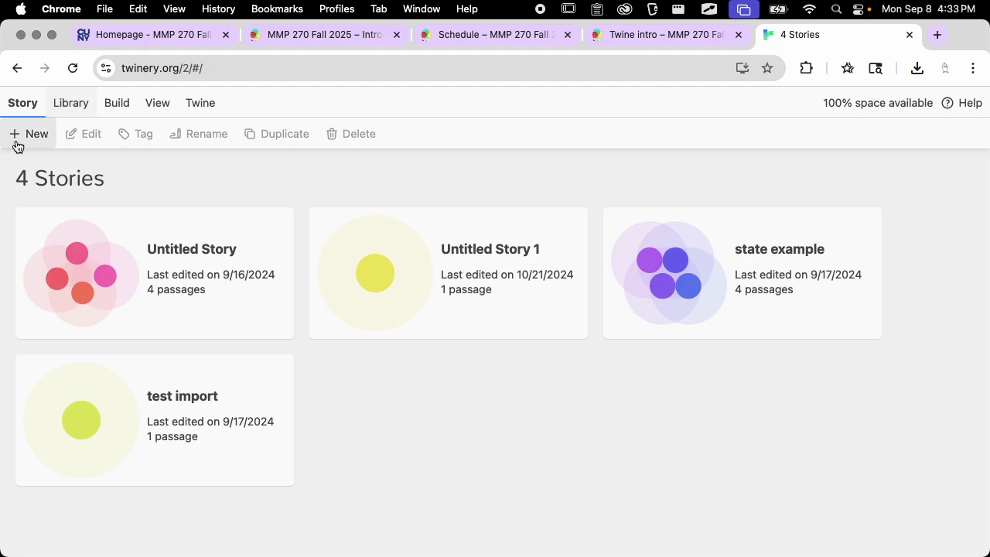
left_click(80, 102)
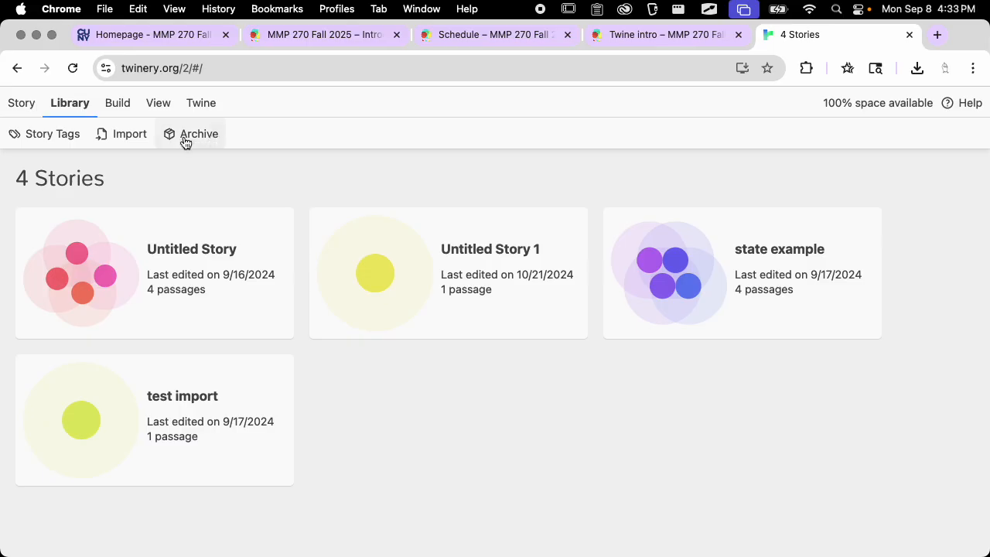
left_click(120, 111)
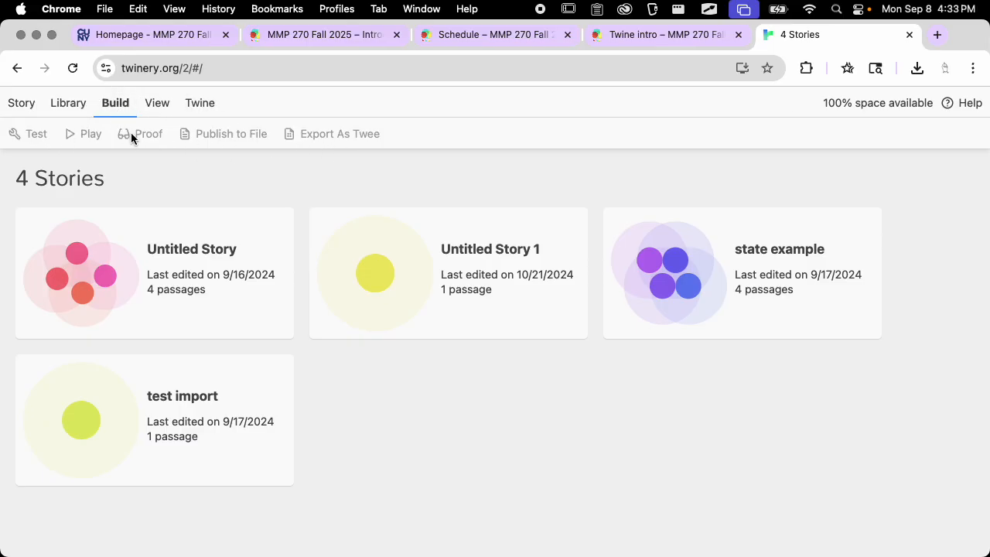
left_click(168, 106)
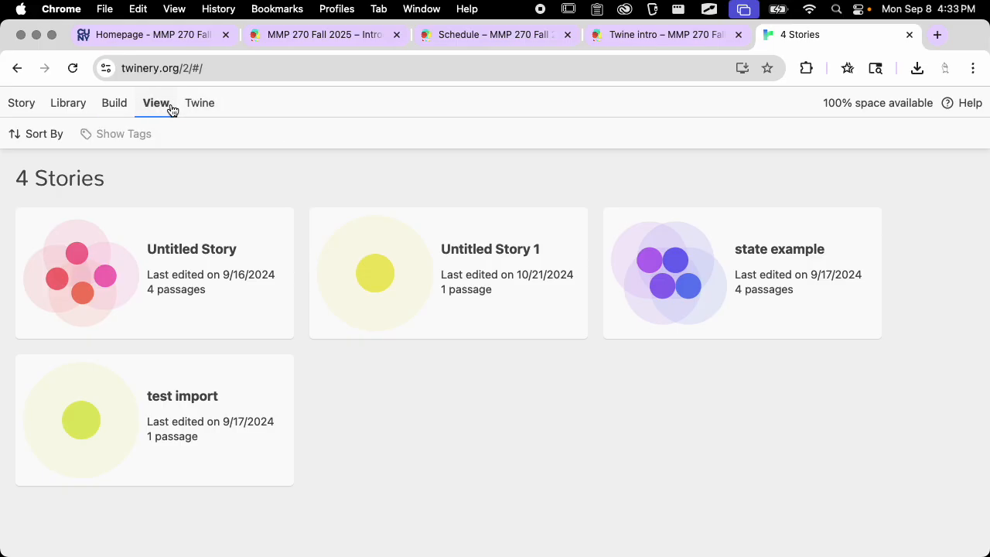
left_click(201, 105)
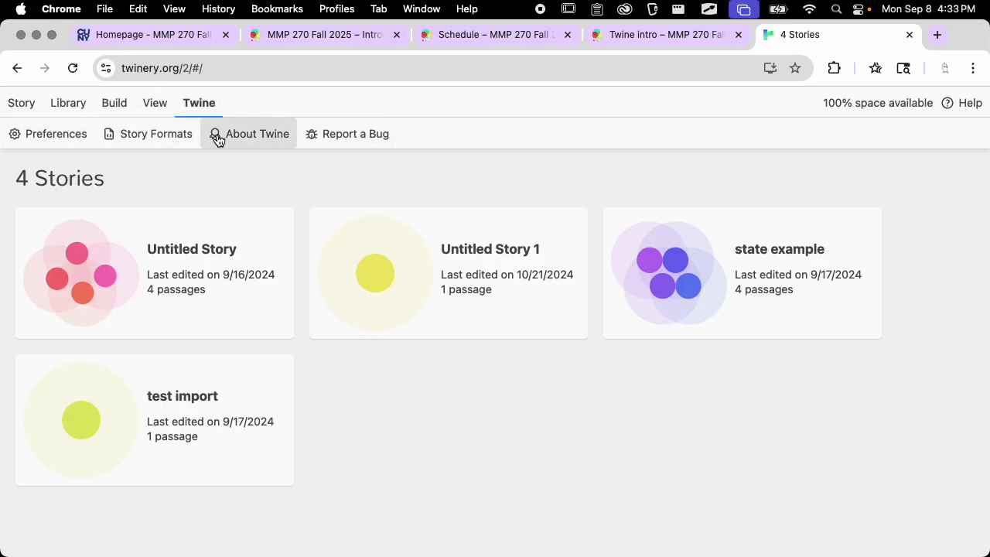
left_click(79, 140)
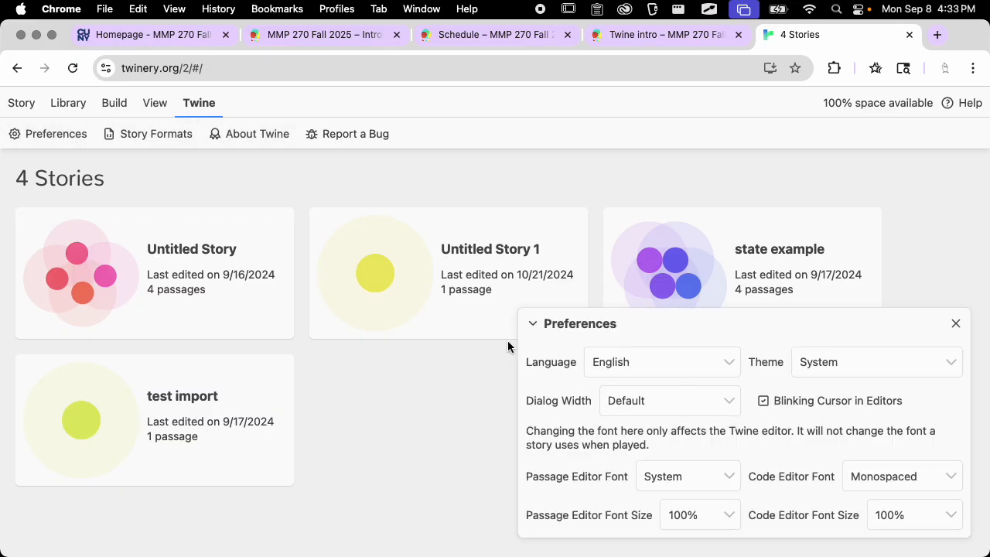
left_click(956, 325)
Create a new story named "Fall 2025 Example"
left_click(15, 105)
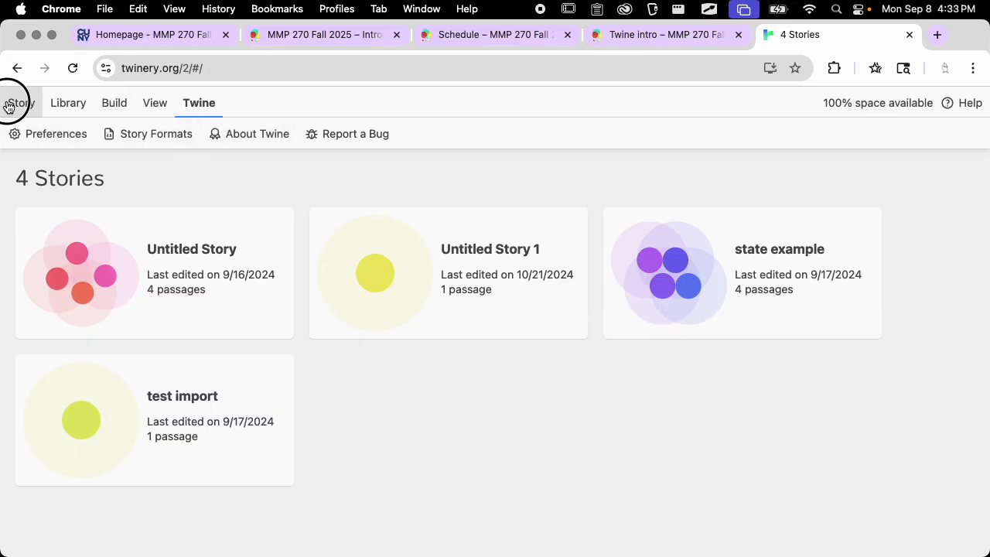
left_click(37, 134)
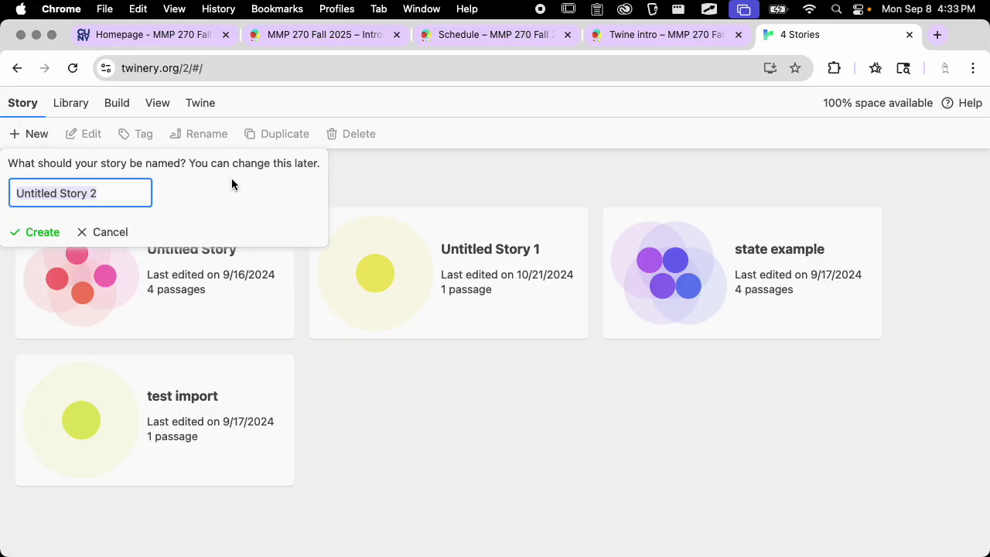
type("F")
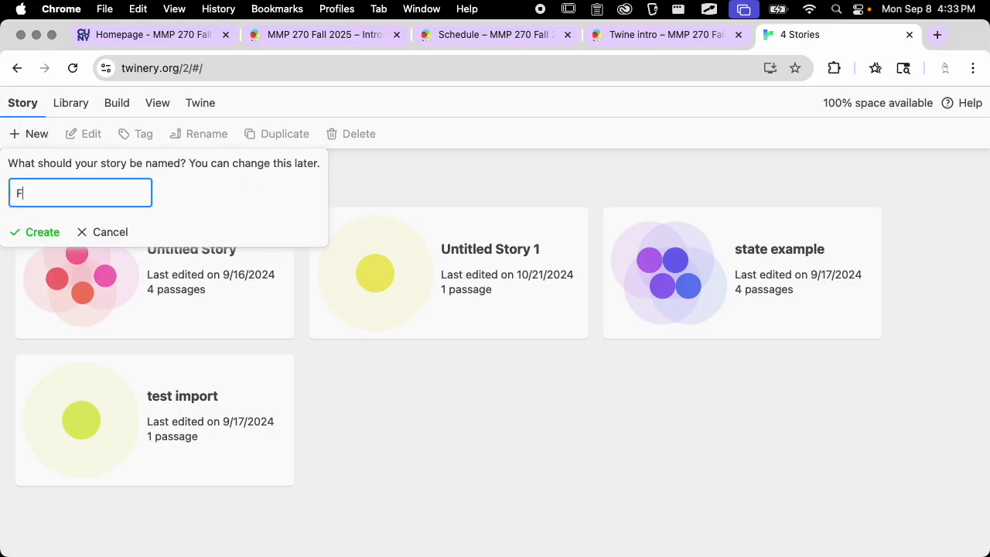
type("all 2025 Example")
left_click(42, 232)
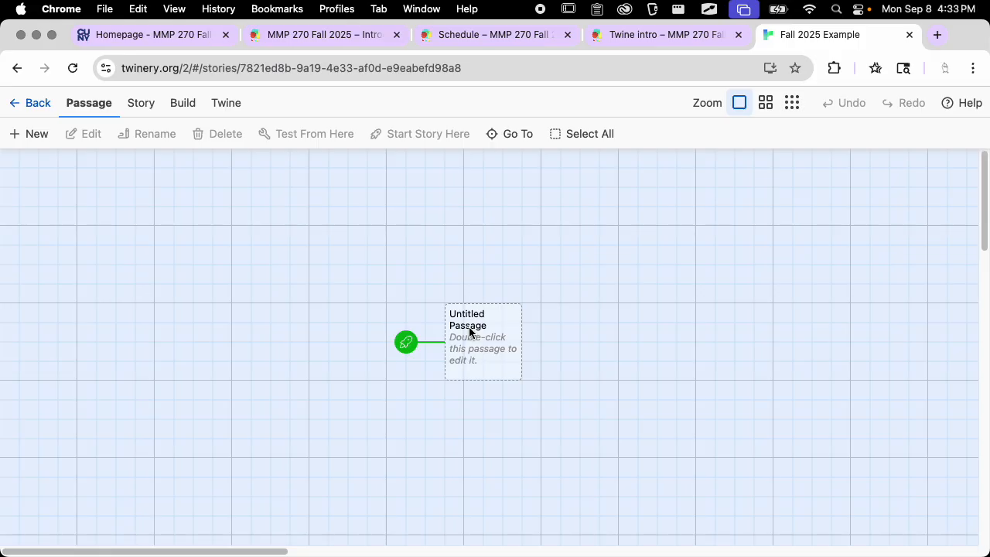
Open the new story's untitled starting passage in the passage editor
left_click_drag(407, 343, 314, 278)
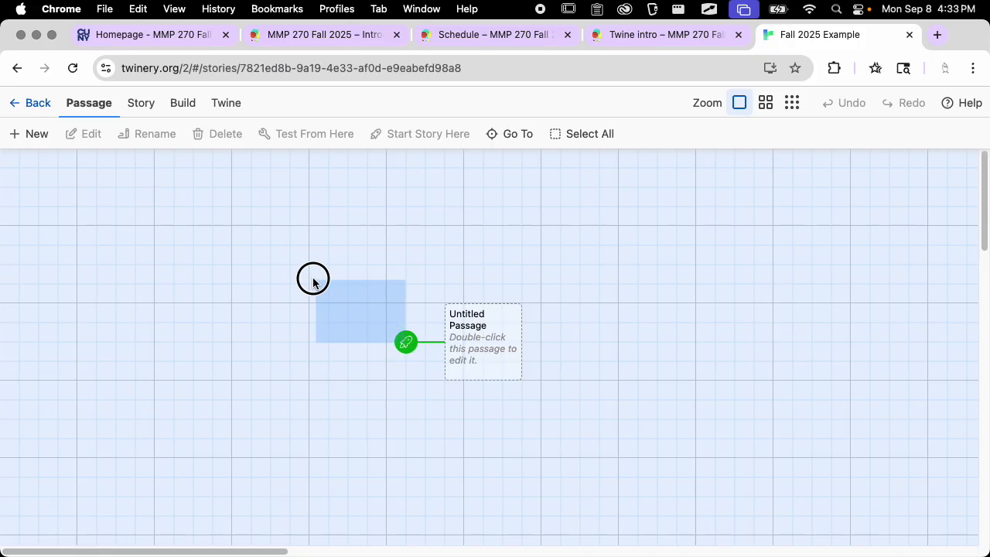
left_click(467, 341)
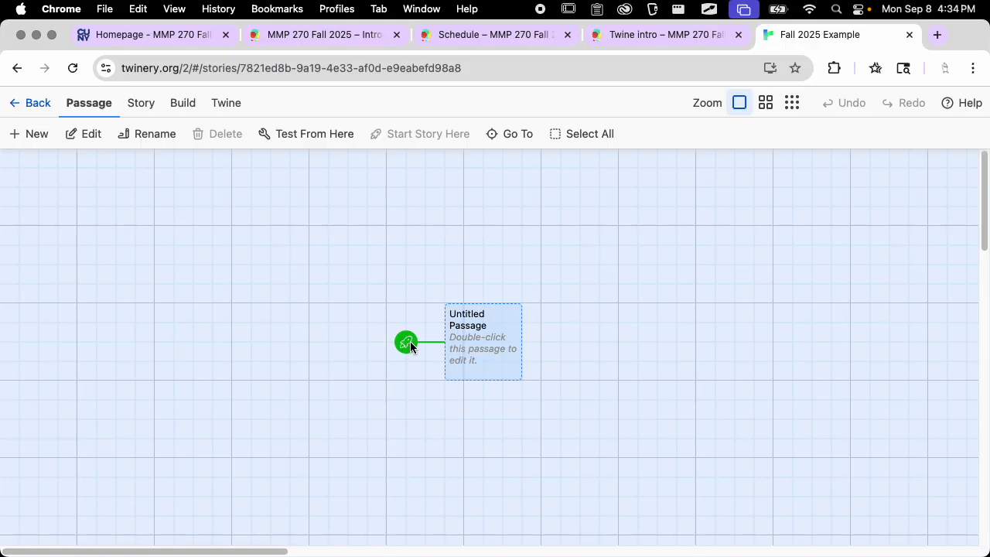
double_click(471, 340)
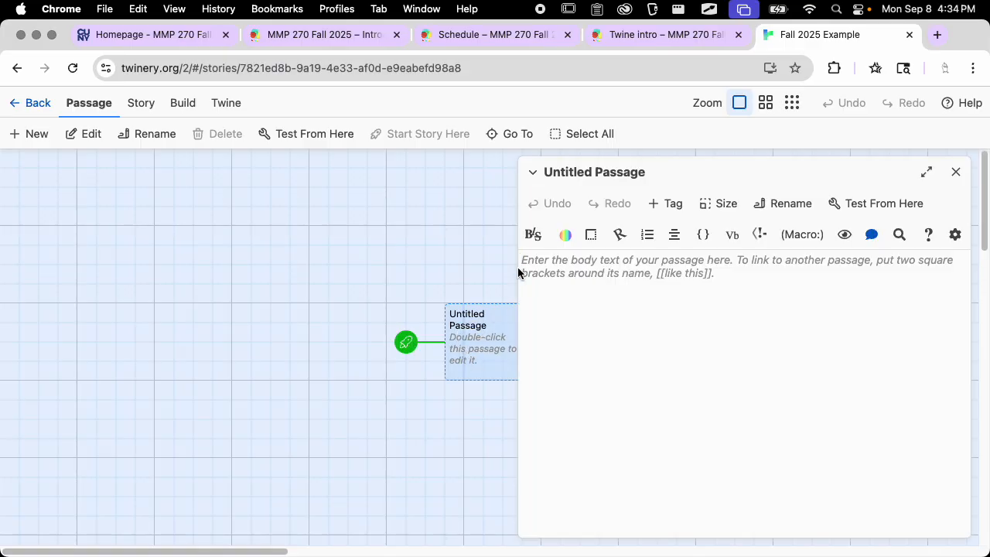
left_click(948, 177)
double_click(460, 347)
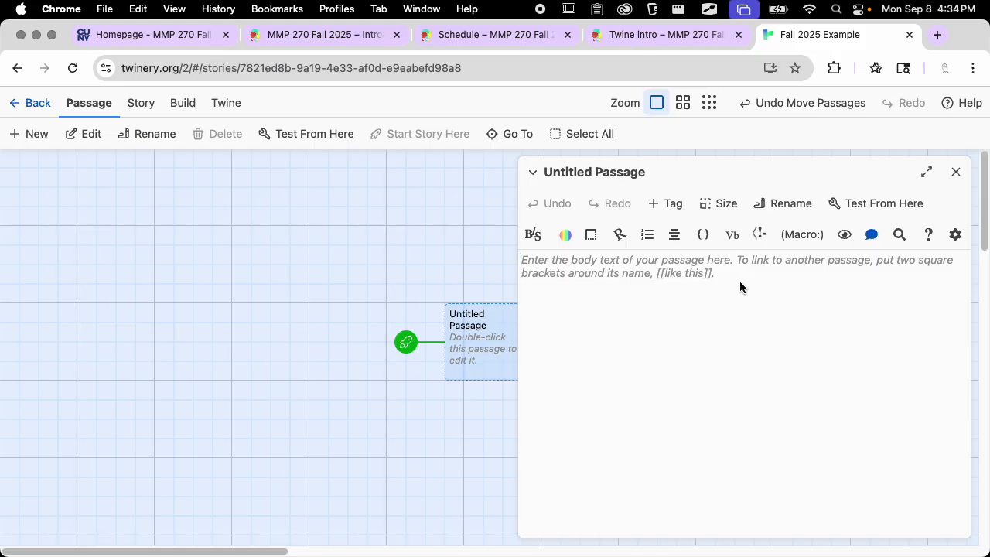
Collapse and expand the untitled passage's editor several times, leaving it expanded
left_click(611, 173)
left_click(666, 524)
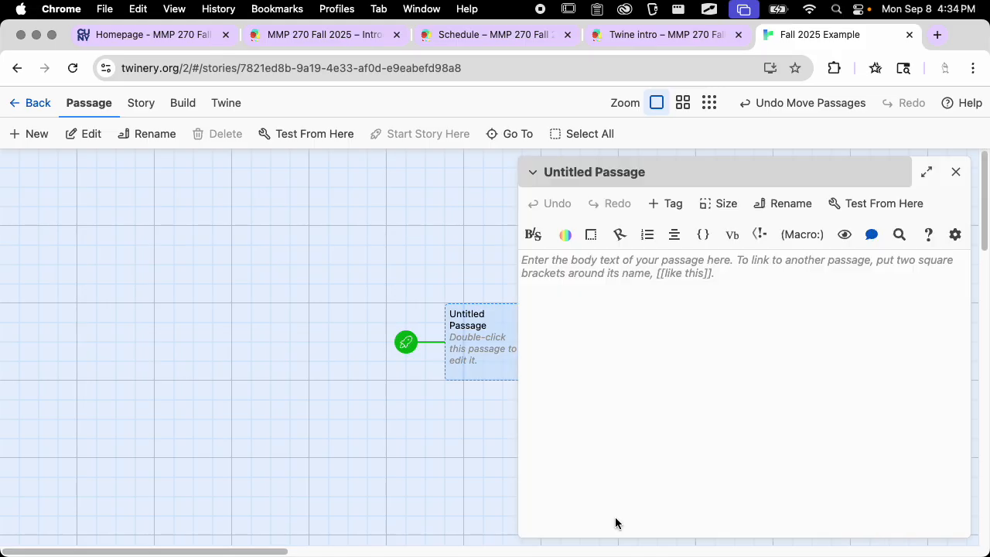
left_click(586, 173)
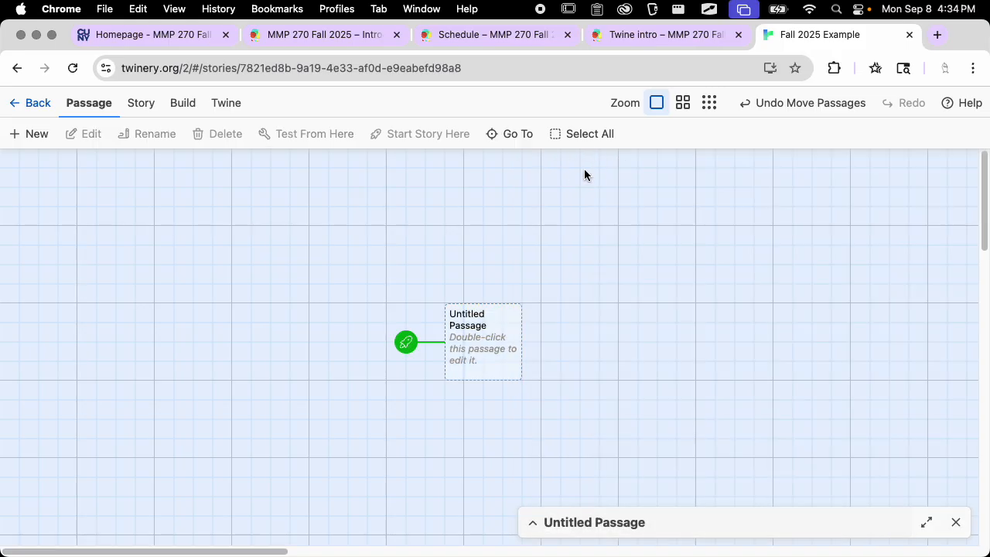
left_click(574, 526)
left_click(640, 168)
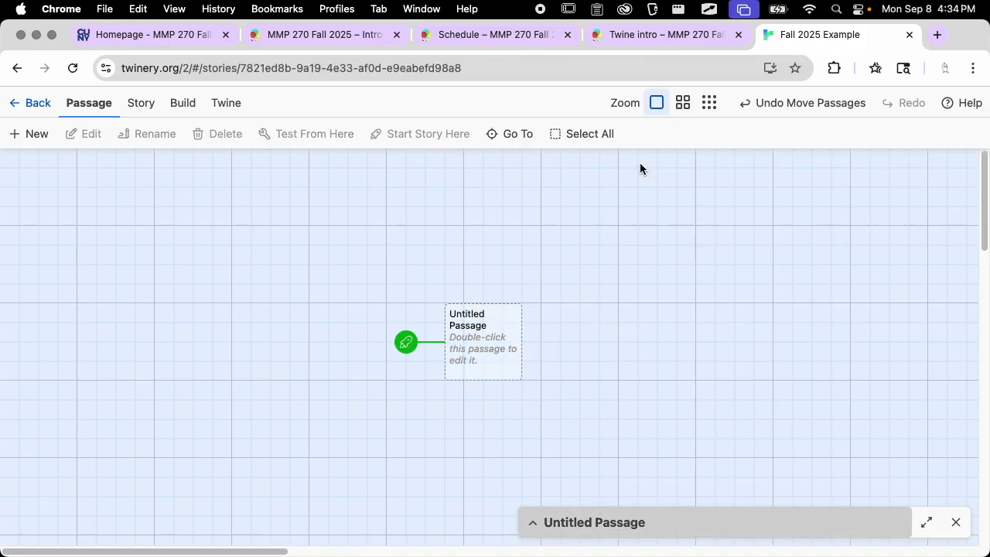
left_click(623, 525)
left_click(639, 172)
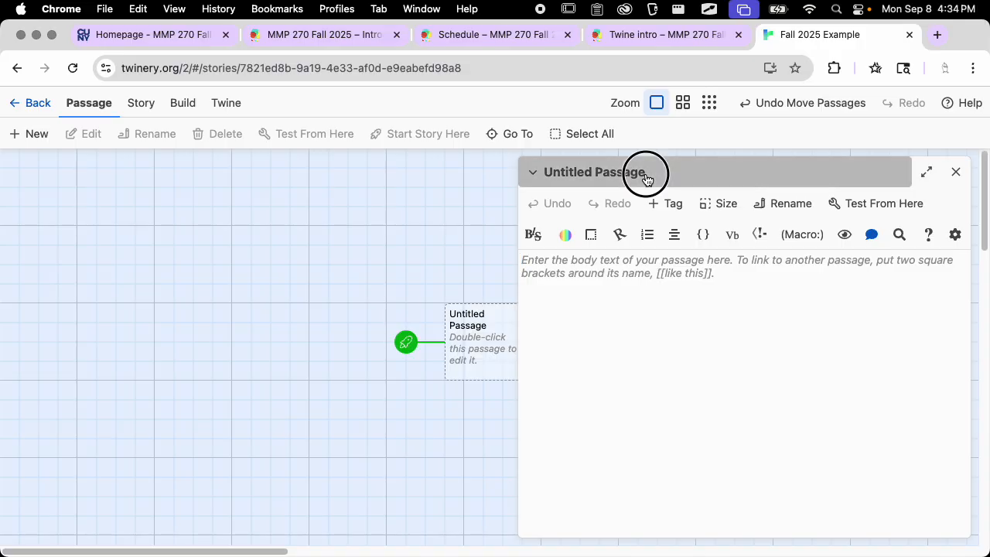
left_click(670, 551)
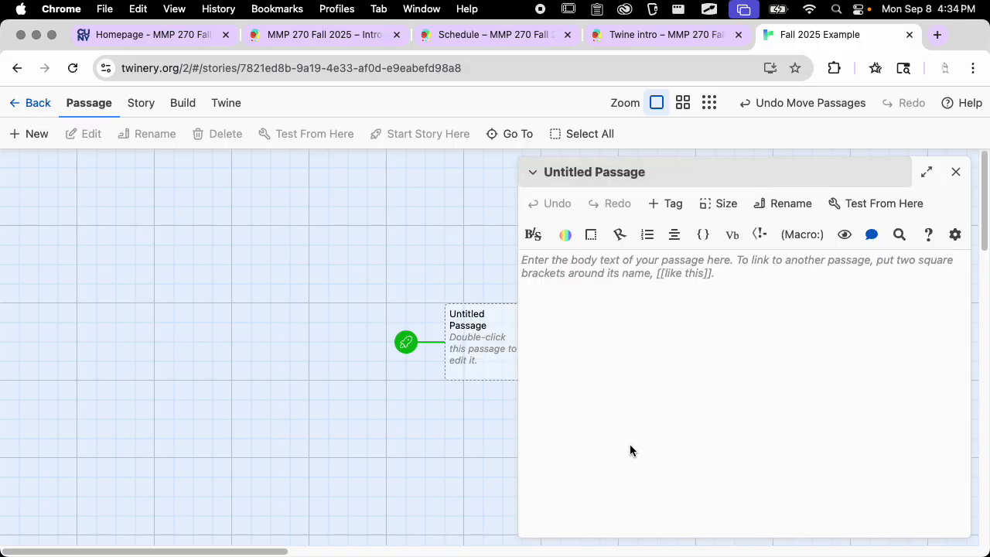
left_click(570, 183)
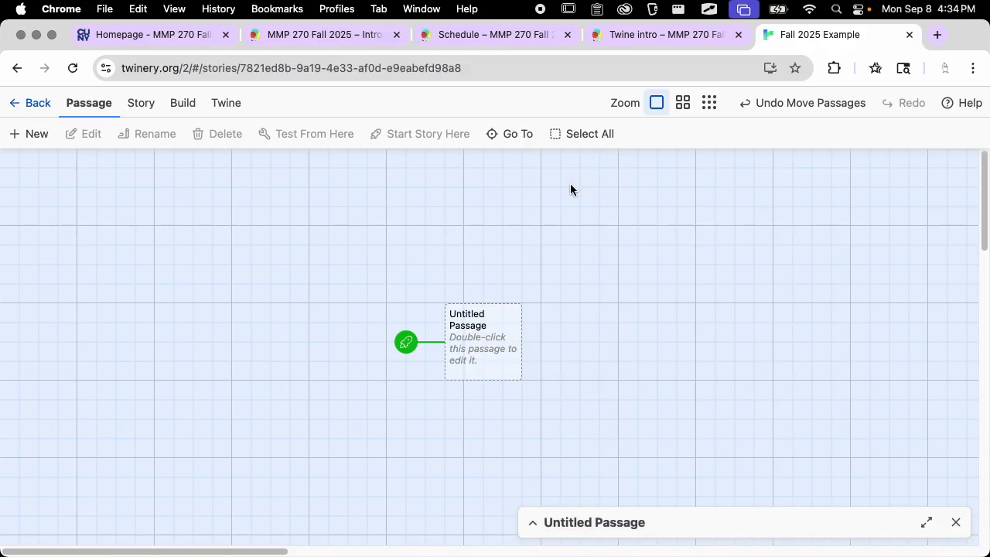
left_click(612, 521)
Rename the untitled passage to "starting point" and place the cursor in its body text
left_click(791, 203)
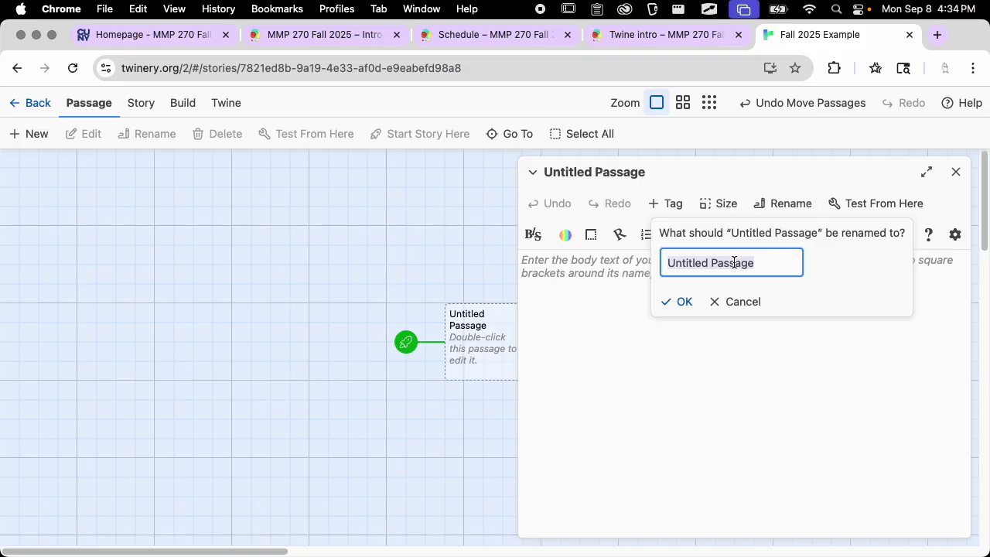
type("starting point")
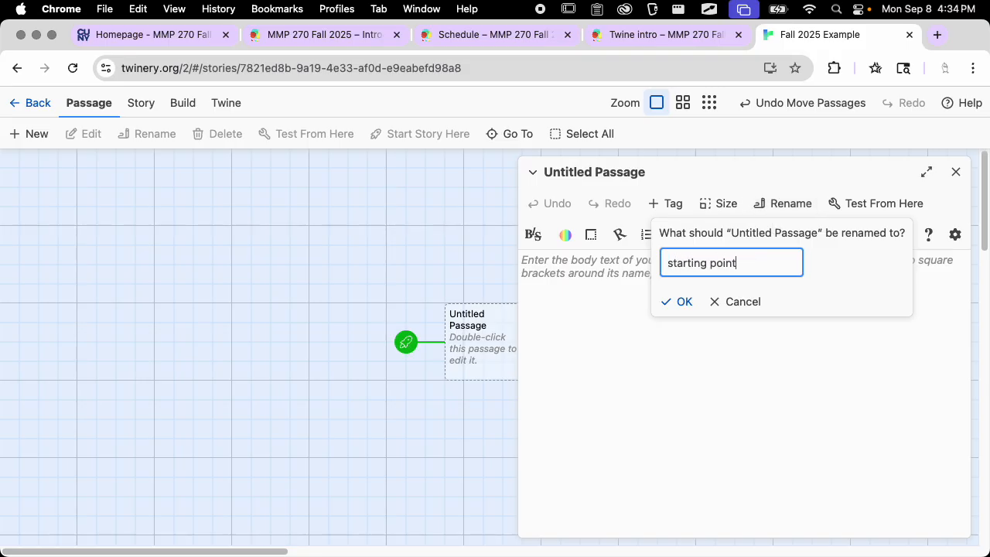
key("Return")
left_click(663, 292)
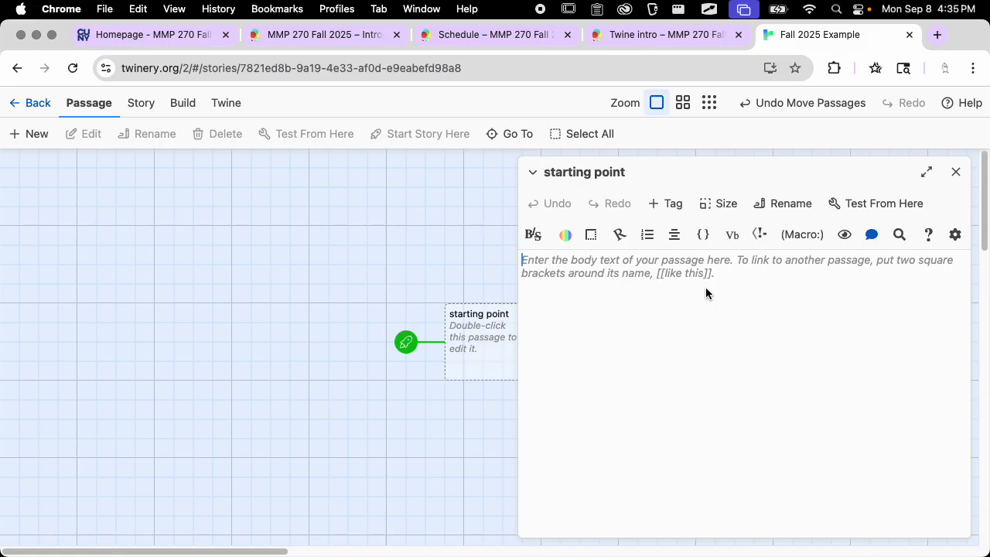
Search the web for "prompt generator" in a new tab and generate two story prompts with the OTP prompt generator
key("super+t")
type("prom")
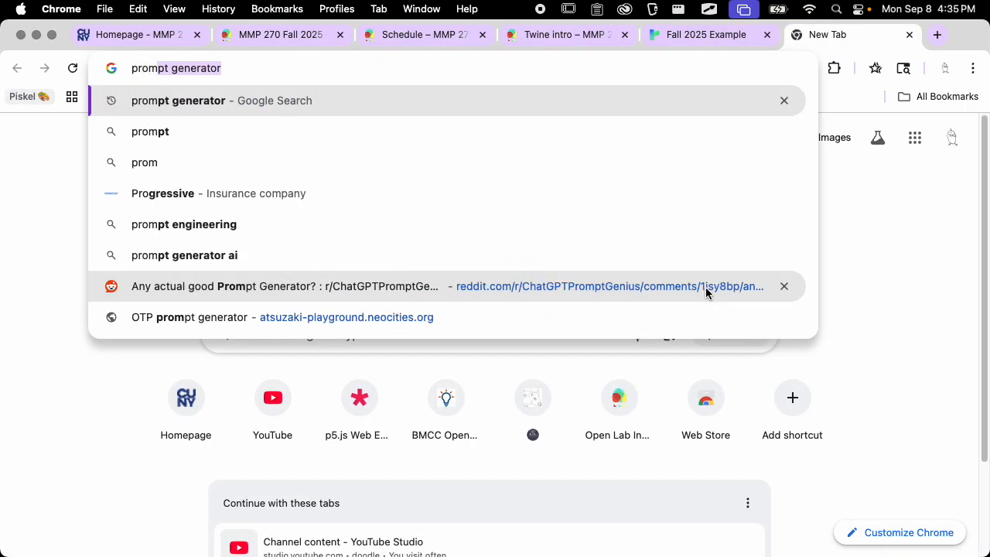
key("Return")
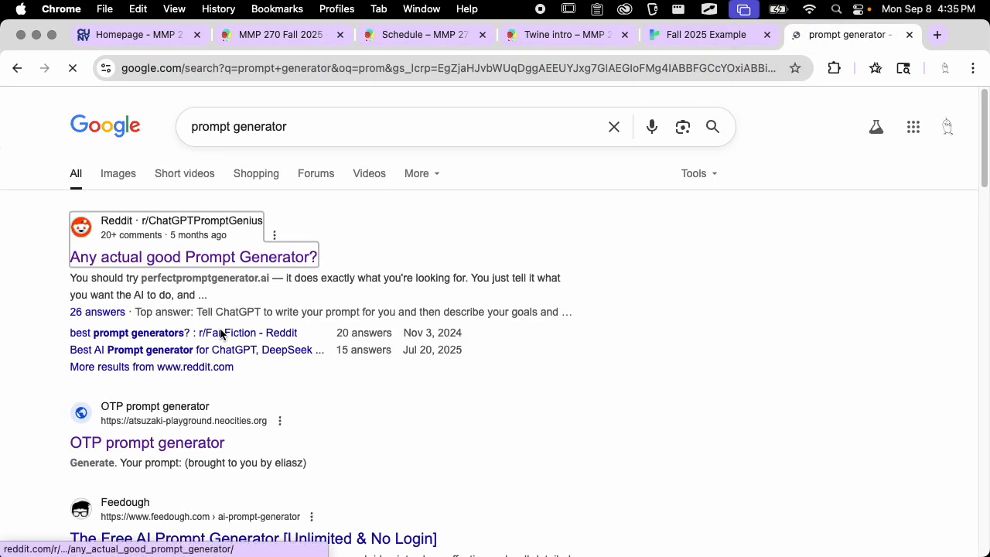
scroll(232, 325, "down", 3)
left_click(205, 336)
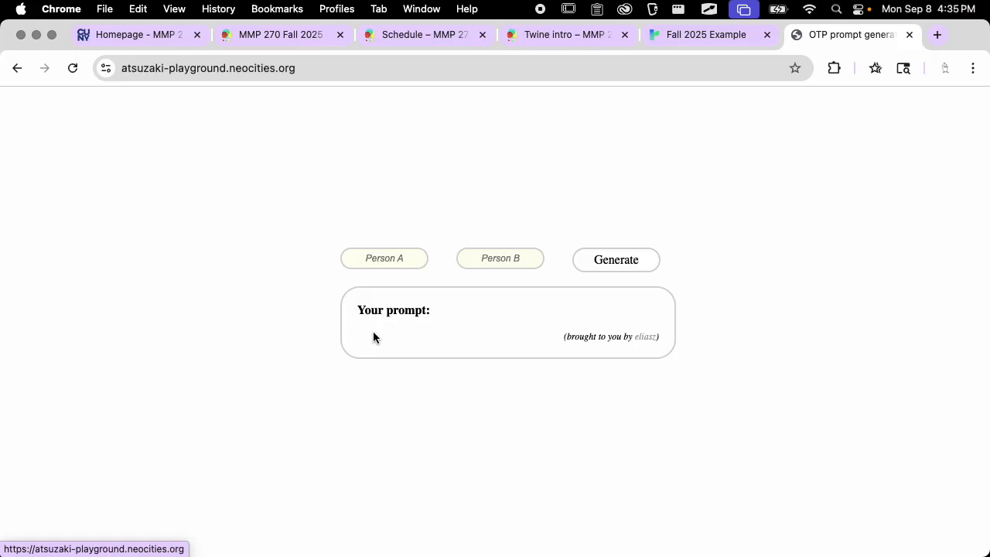
left_click(619, 267)
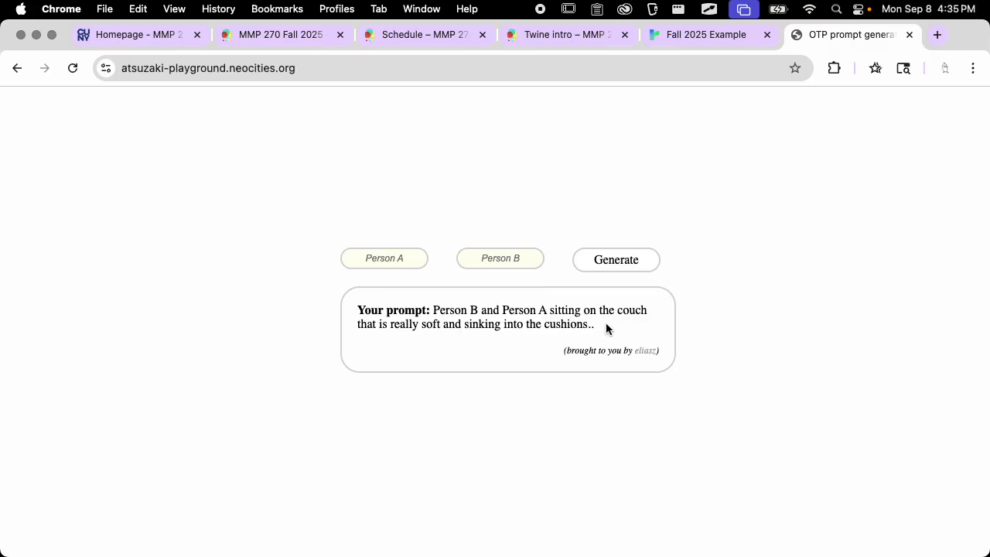
left_click(630, 264)
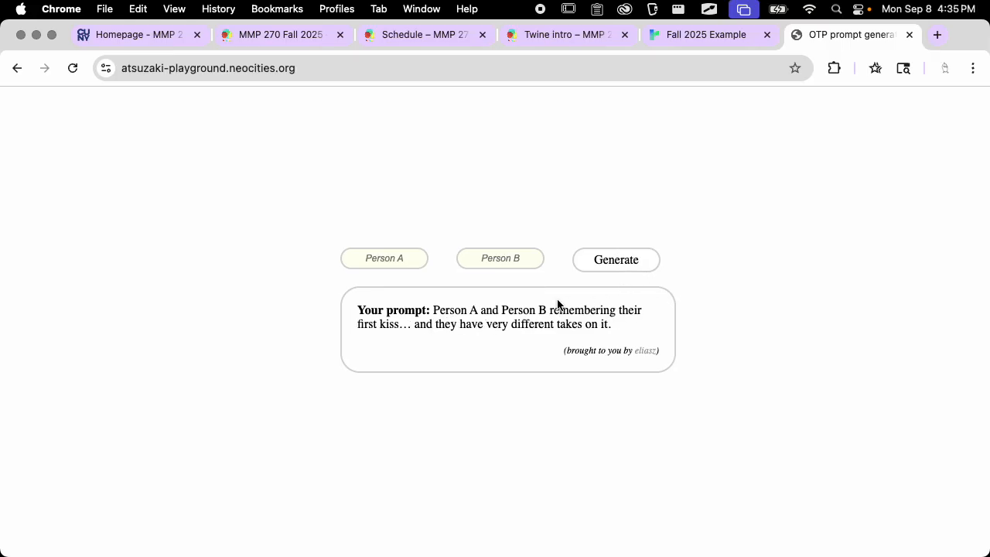
Generate another OTP story prompt and return to the search results to look through the other prompt generators
left_click(630, 266)
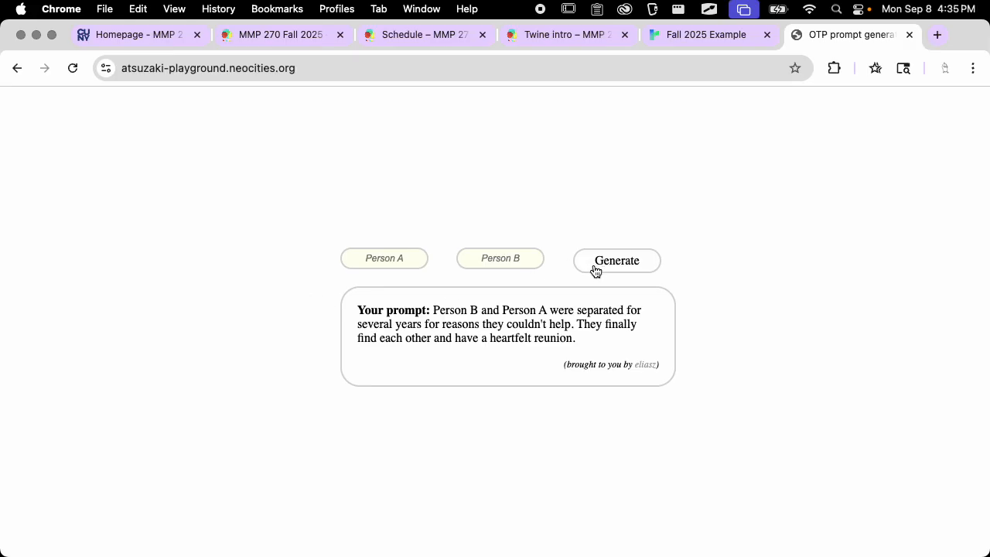
left_click(17, 68)
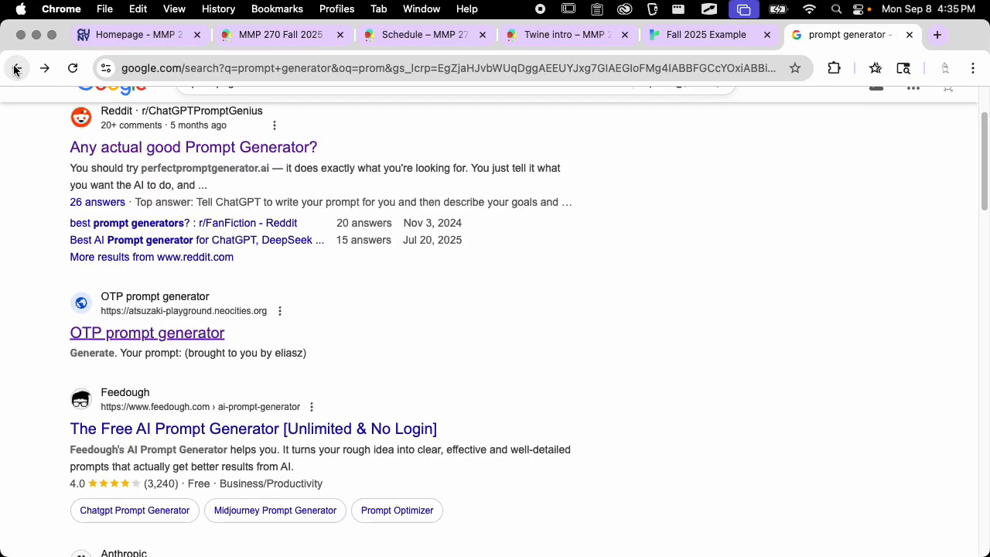
scroll(39, 184, "down", 2)
scroll(39, 184, "down", 7)
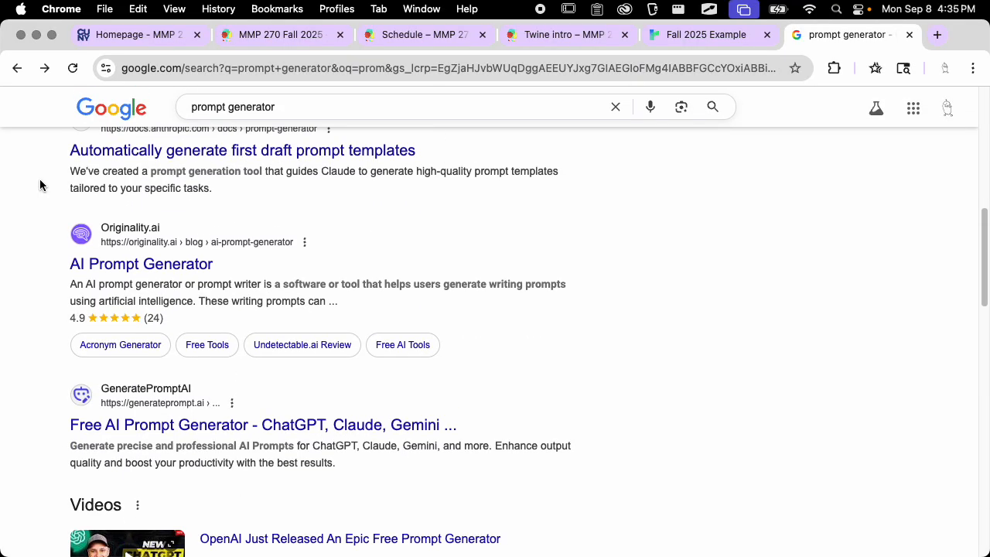
scroll(39, 184, "down", 8)
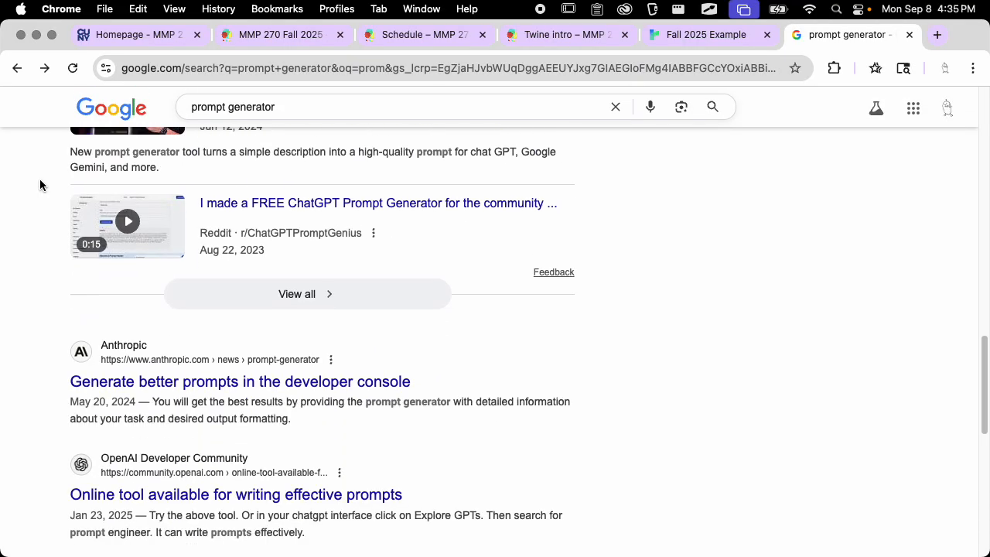
scroll(39, 184, "down", 4)
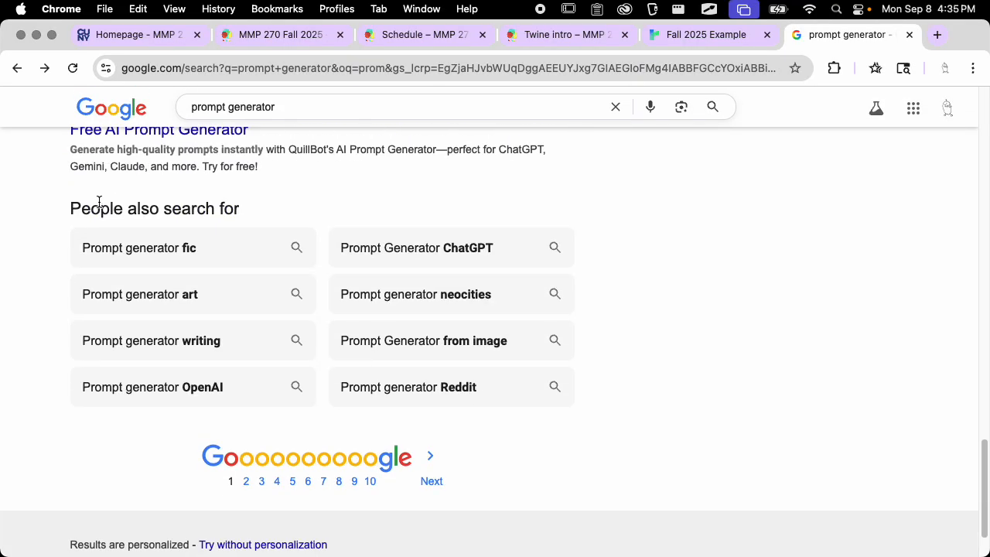
Open QuillBot's AI Prompt Generator, dismiss the Google sign-in offer and close the tab to return to the story
left_click(136, 165)
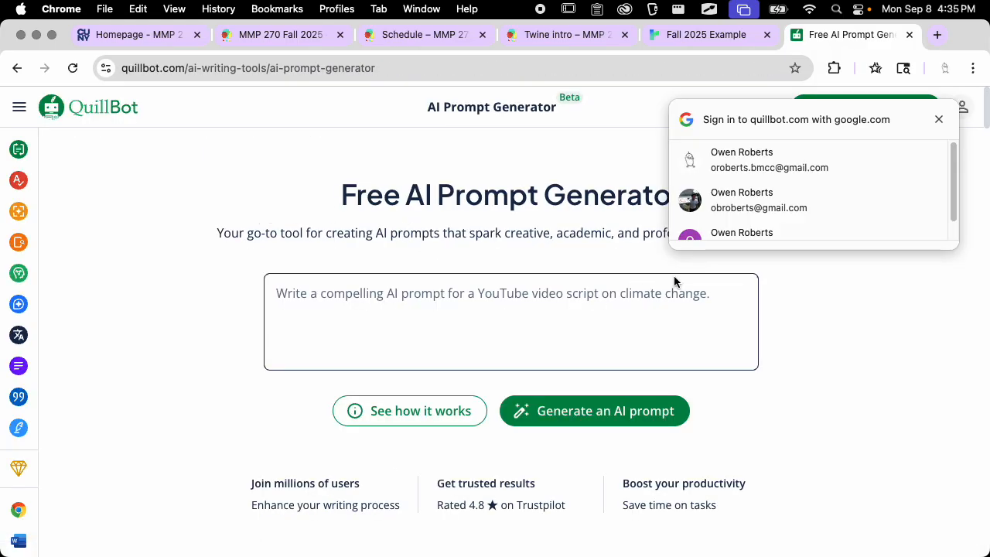
left_click(937, 120)
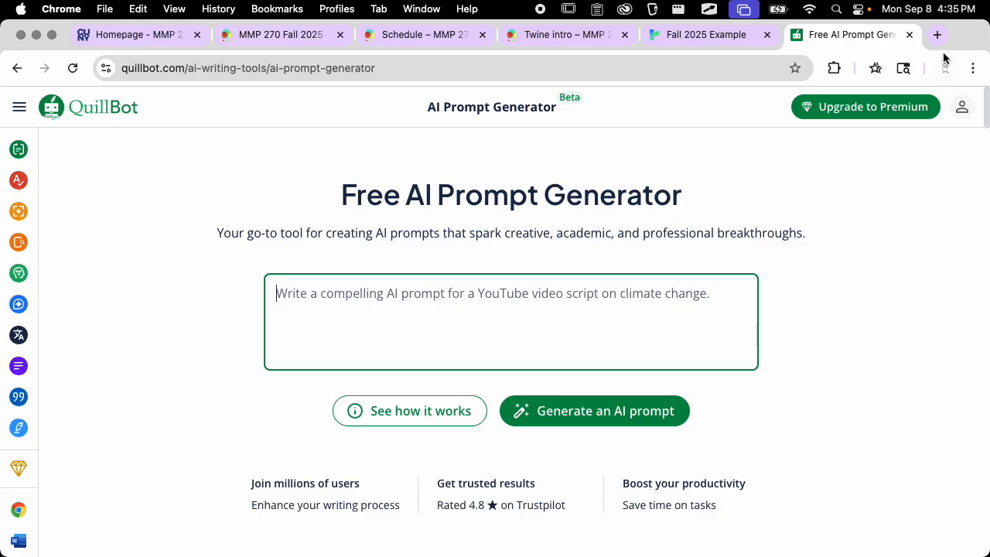
left_click(910, 35)
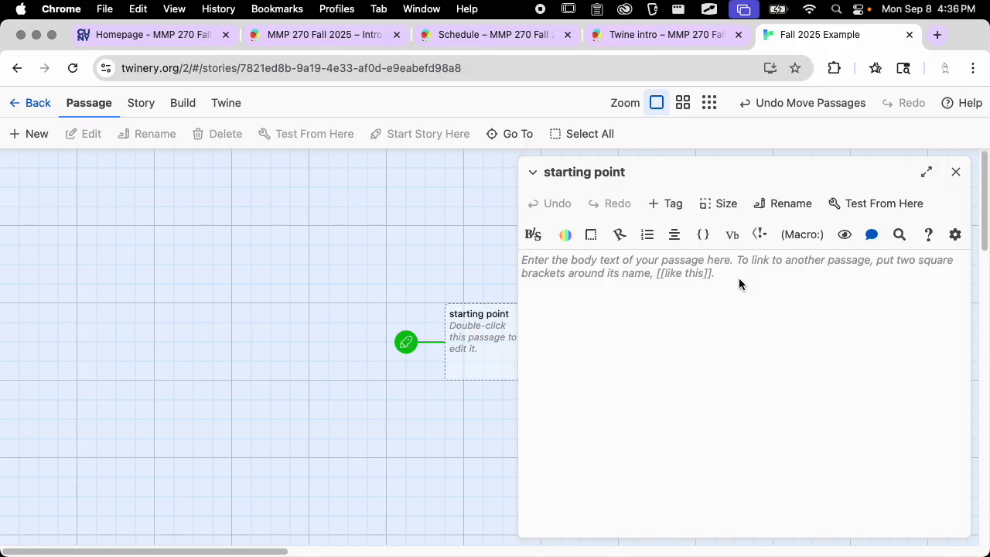
Write "You wake up and you have to decide if you are going to have a muffin or cereal?" in the "starting point" passage
type("You wak")
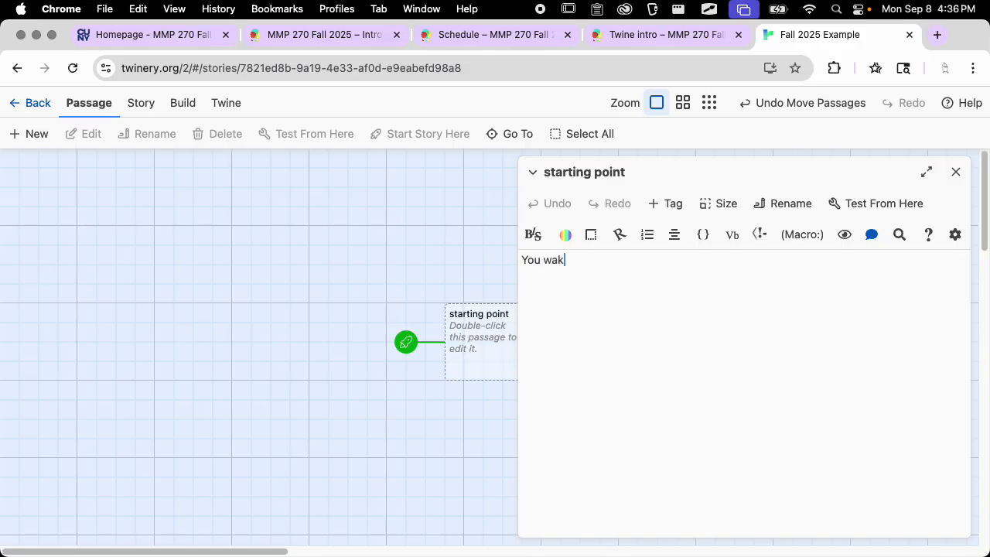
type("e up and you hav")
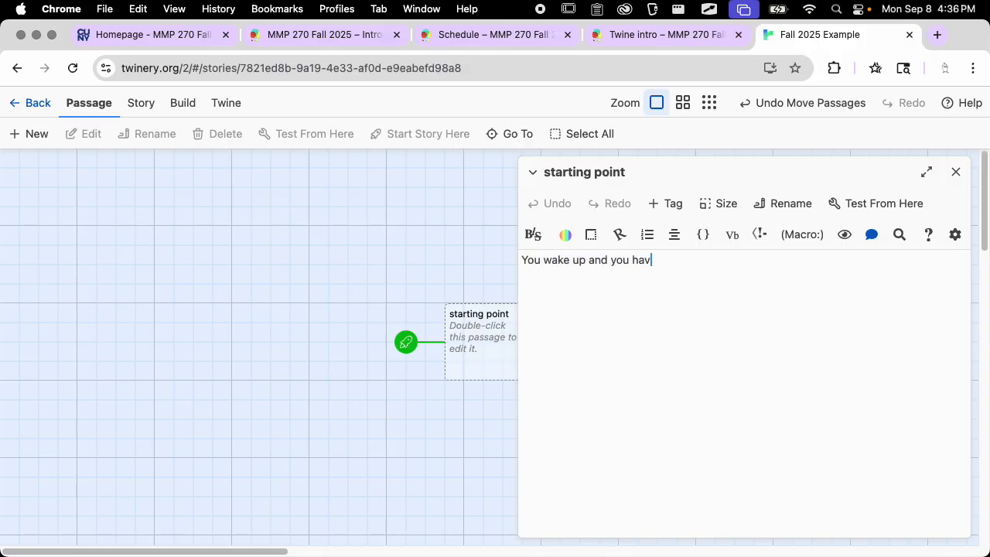
type("e to deci")
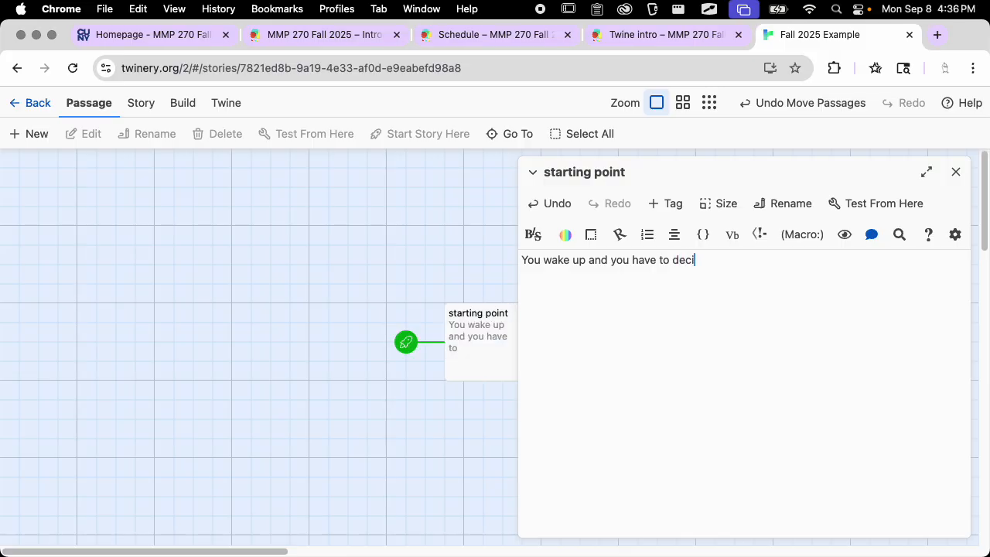
type("de if you are going t")
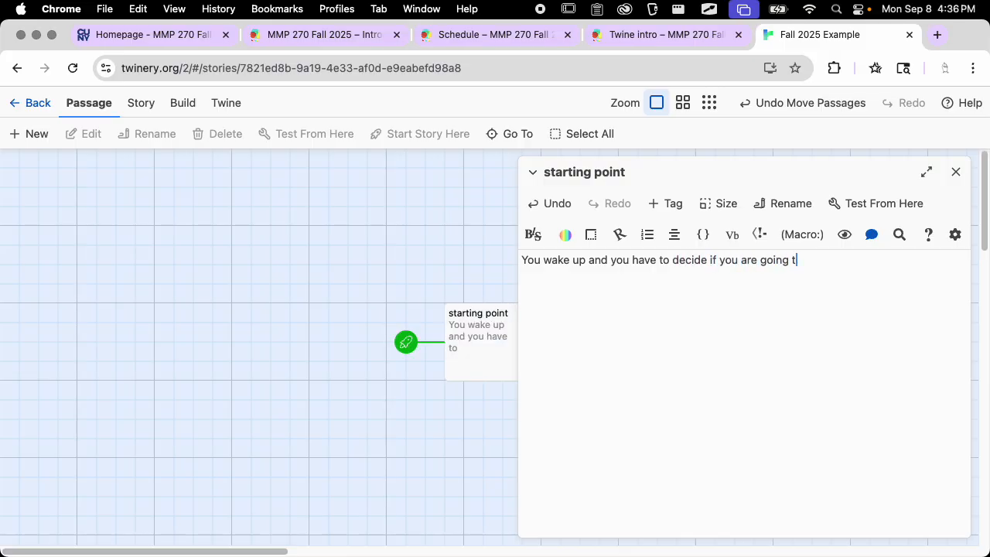
type("o have a muff")
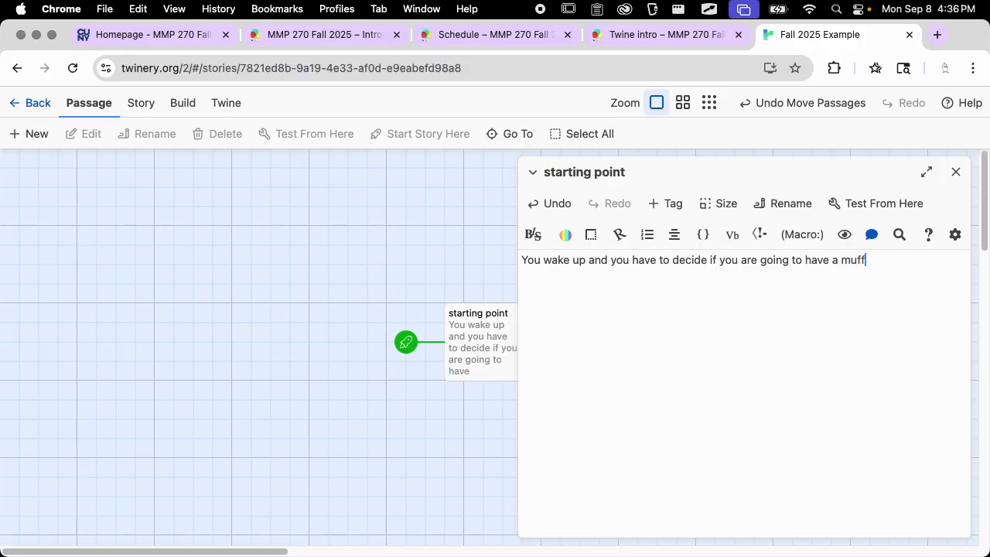
type("in or cereal?")
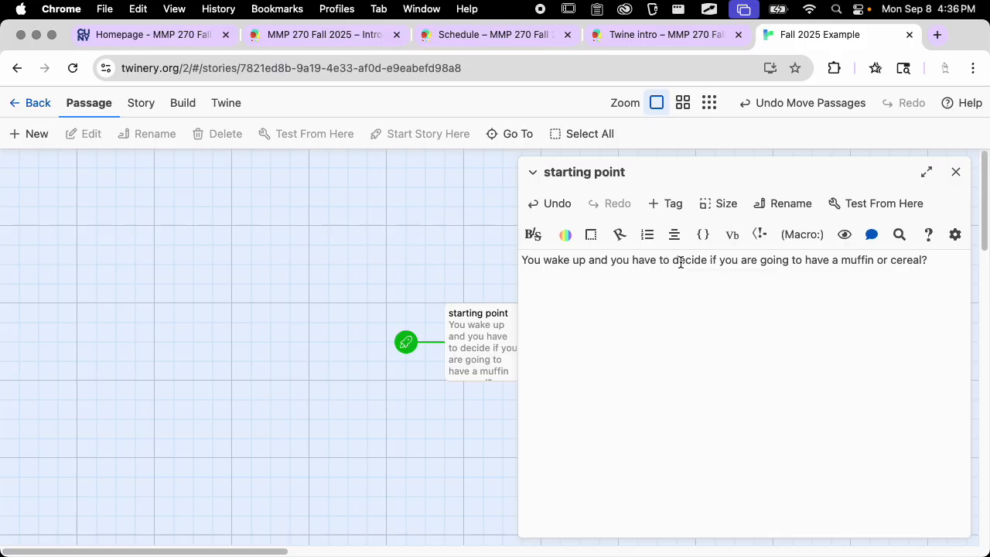
Try to turn the word "muffin" into a passage link with double square brackets, and undo the edit
left_click(842, 261)
type("[[")
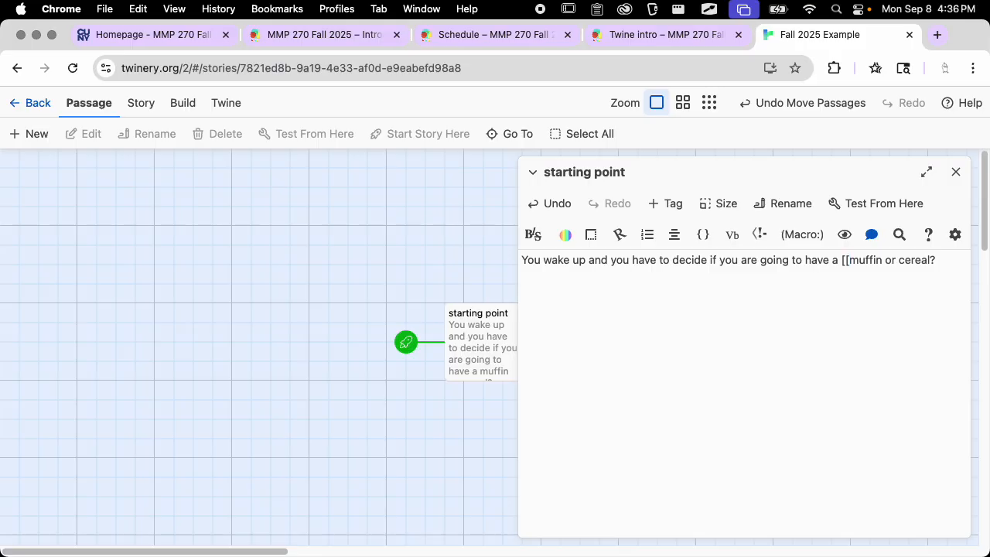
key("Right")
key("Right")
key("Right")
key("Right")
type("]]")
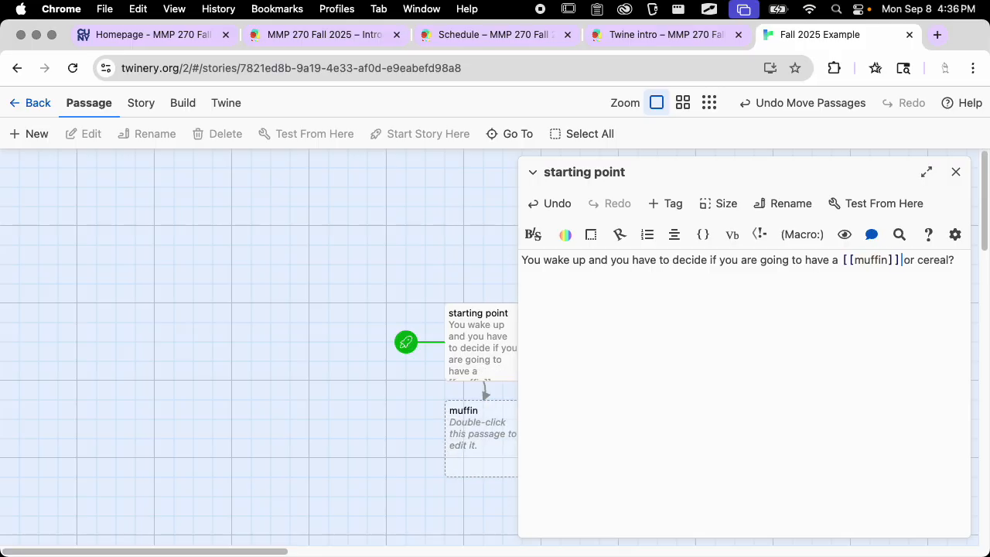
key("Right")
key("Right")
key("super+z")
key("super+z")
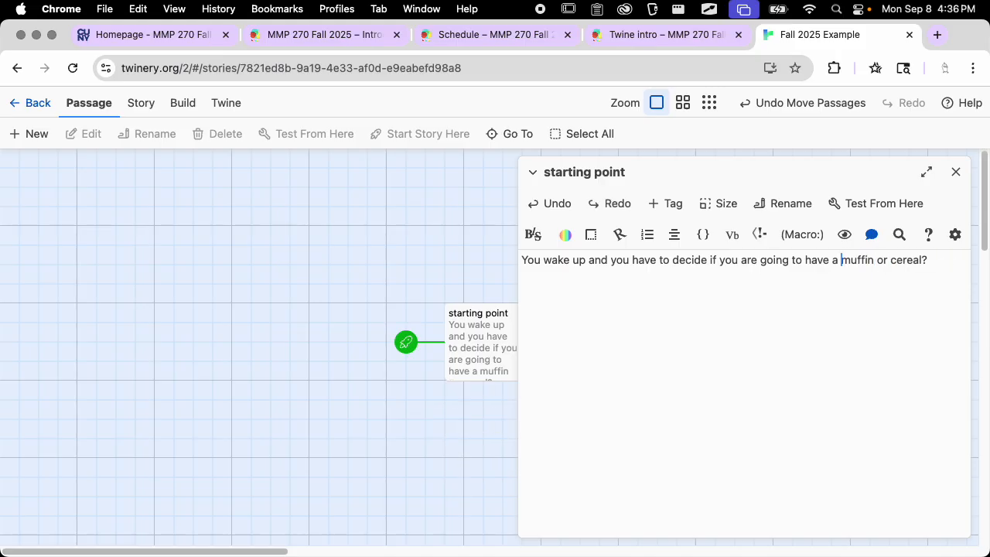
Turn "muffin" and "cereal" into passage links with double square brackets and close the "starting point" editor
type("[[")
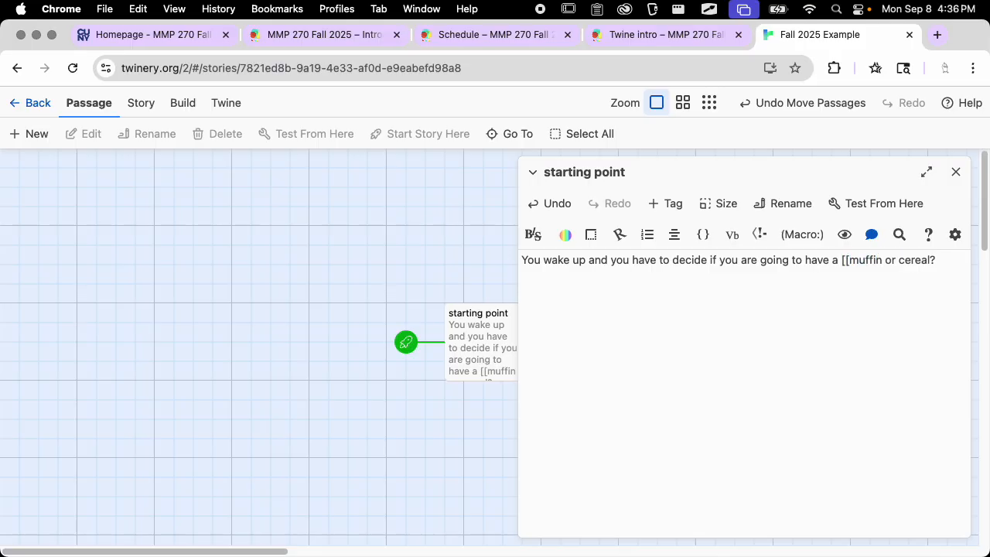
type("]]")
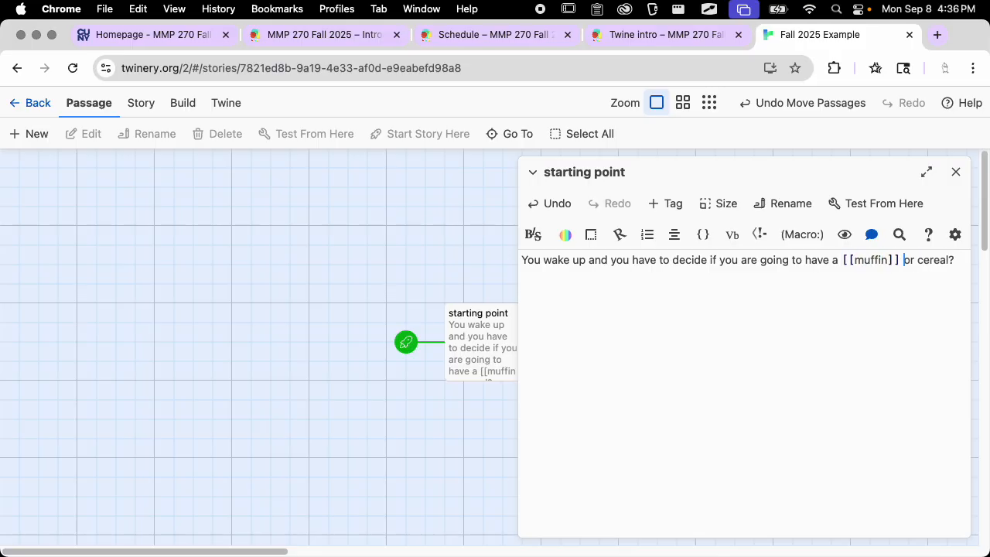
key("Right")
key("Right")
key("Right")
type("[[")
key("Right")
key("Right")
key("Right")
key("Right")
key("Right")
key("Right")
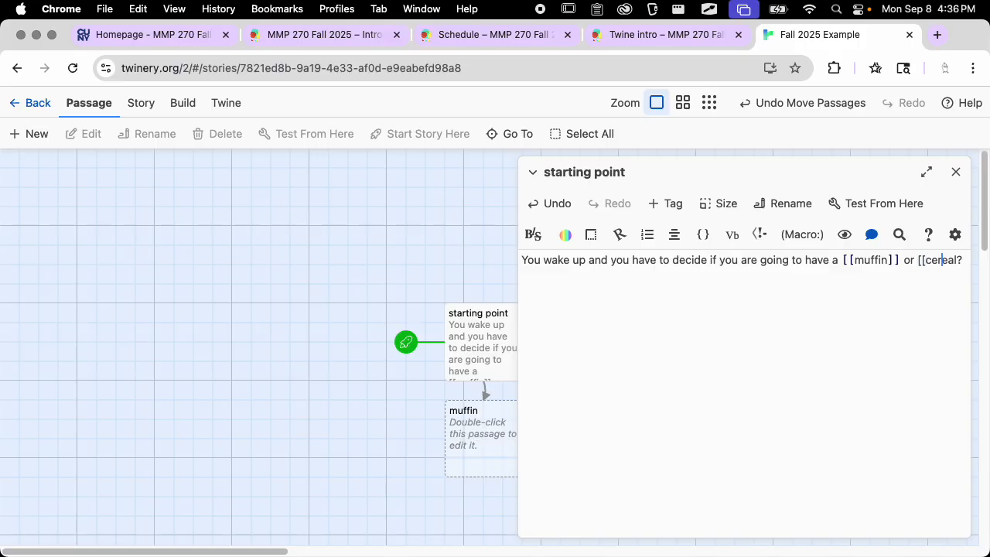
type("]]]")
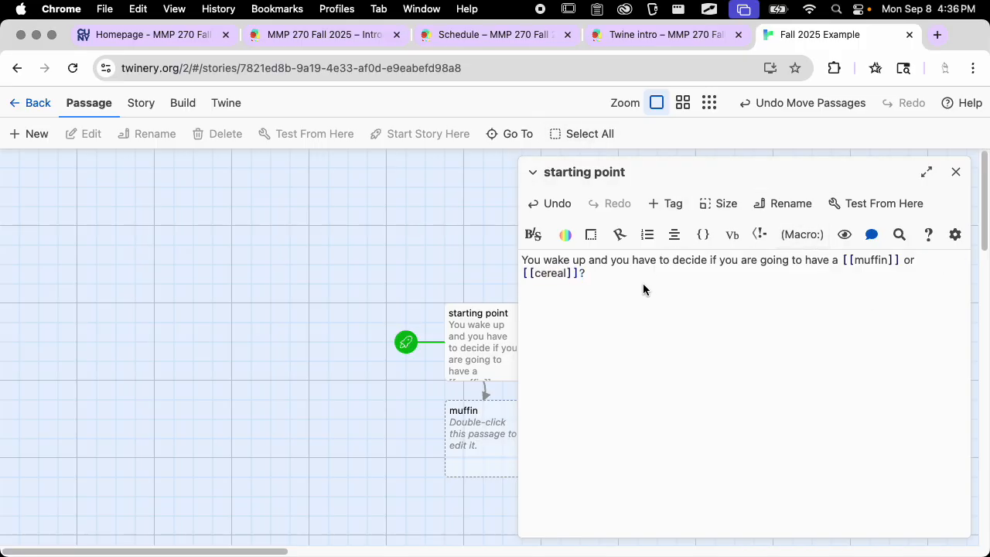
left_click(956, 175)
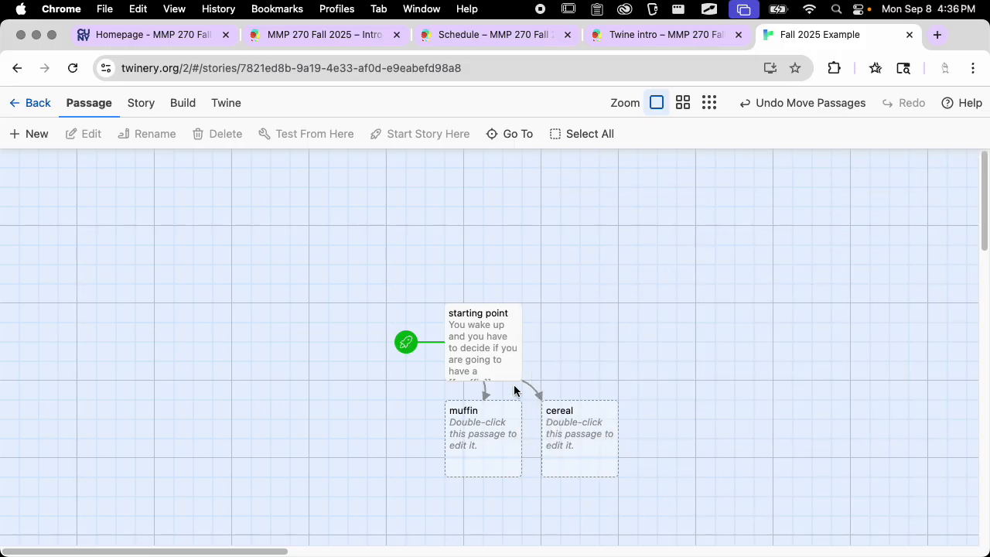
Move the cereal and muffin passages to the right of "starting point" on the story map, with cereal above muffin
left_click_drag(482, 460, 430, 442)
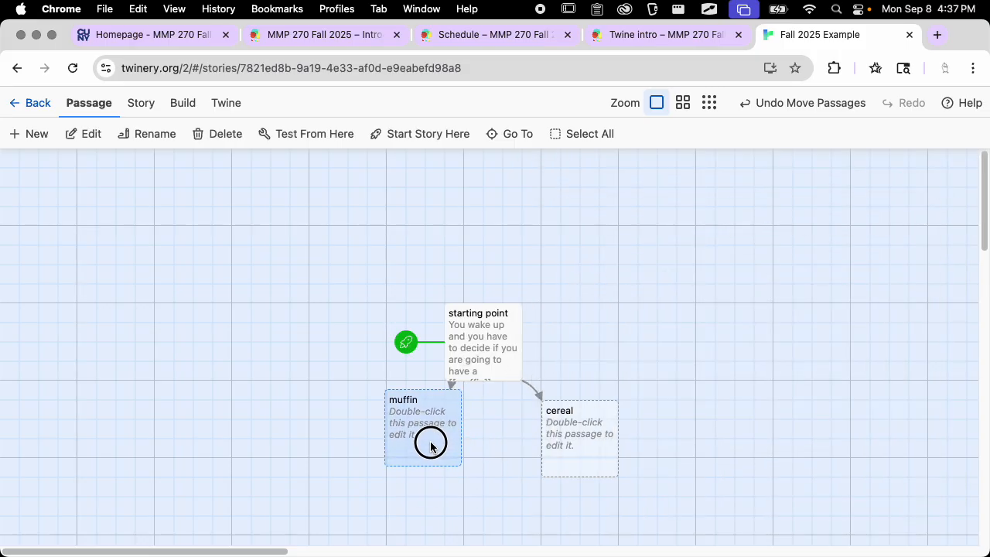
left_click(493, 336)
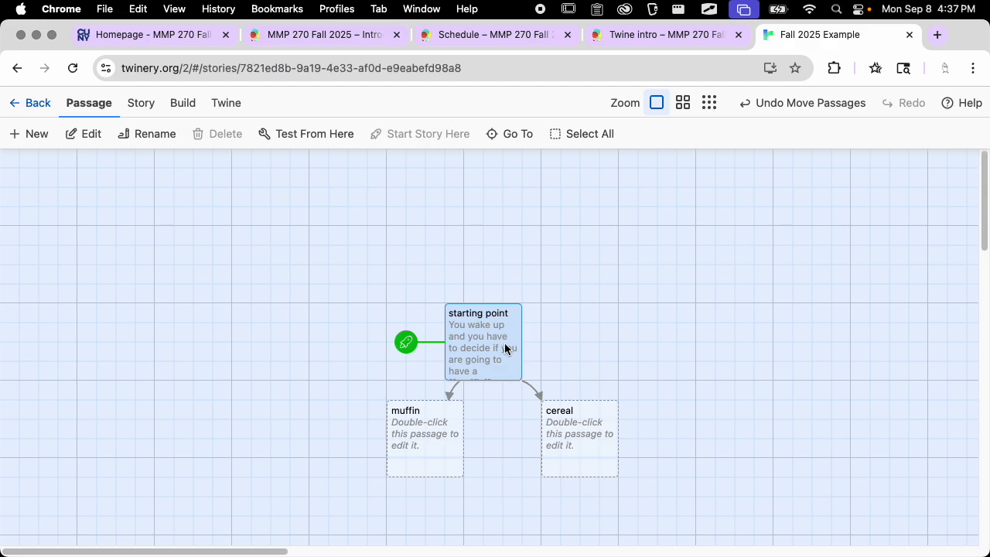
left_click_drag(587, 425, 657, 409)
left_click_drag(442, 439, 562, 454)
left_click_drag(676, 412, 715, 277)
left_click_drag(549, 456, 698, 379)
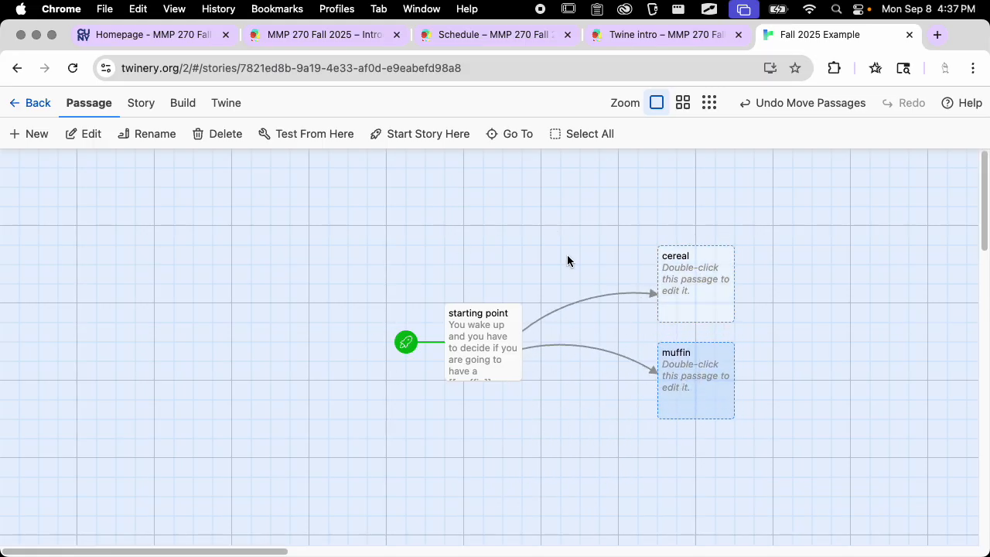
left_click(803, 285)
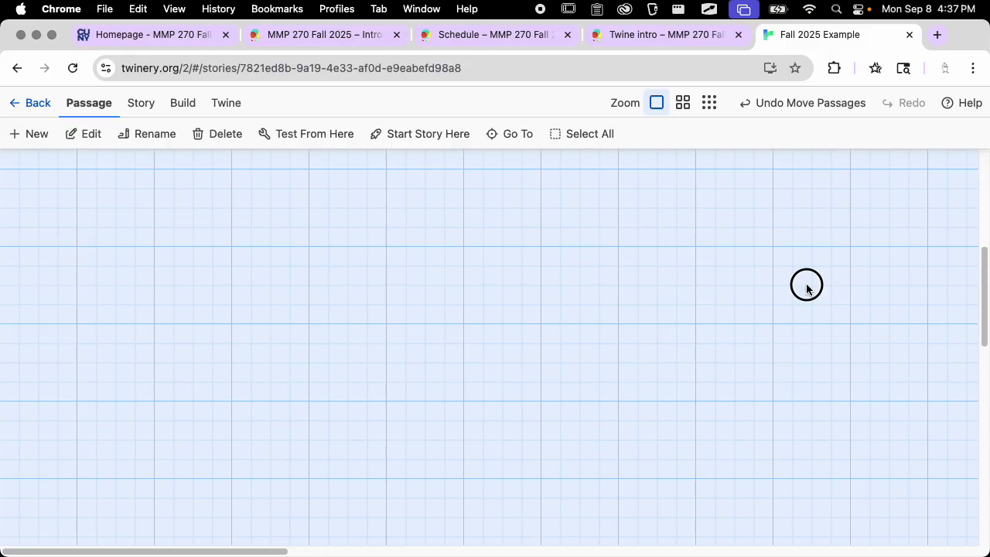
Bring the cereal and muffin passages closer to "starting point", stacked with a small vertical gap between them
scroll(803, 285, "down", 1)
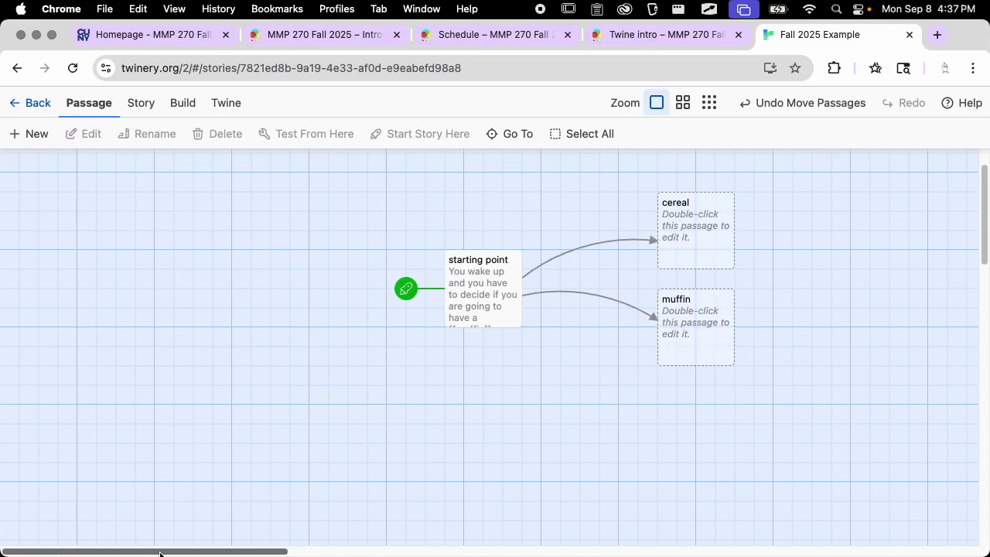
left_click_drag(159, 550, 179, 550)
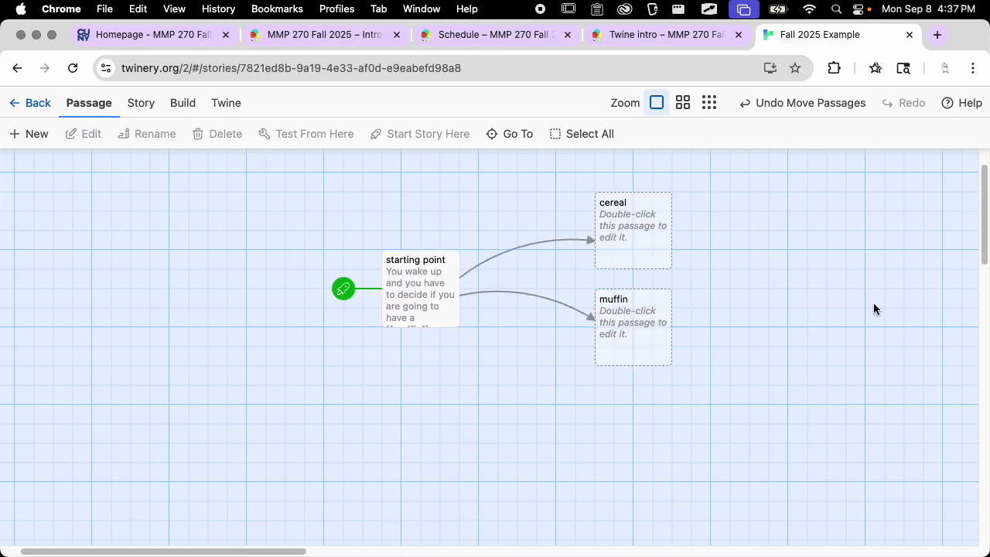
left_click_drag(980, 237, 979, 209)
left_click_drag(608, 387, 531, 446)
left_click_drag(639, 280, 562, 260)
left_click_drag(553, 435, 552, 397)
left_click(585, 316)
left_click(566, 299)
mouse_move(566, 299)
left_mouse_down()
mouse_move(564, 316)
mouse_move(568, 307)
mouse_move(572, 314)
left_mouse_up()
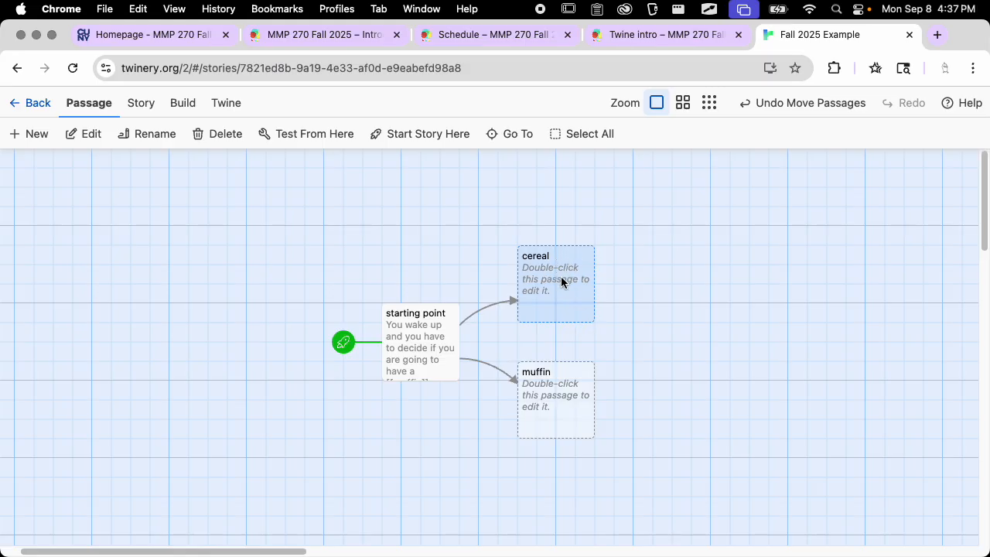
Write "You pour cereal into your bowl and a magic spider appears." in the cereal passage and close its editor
double_click(565, 280)
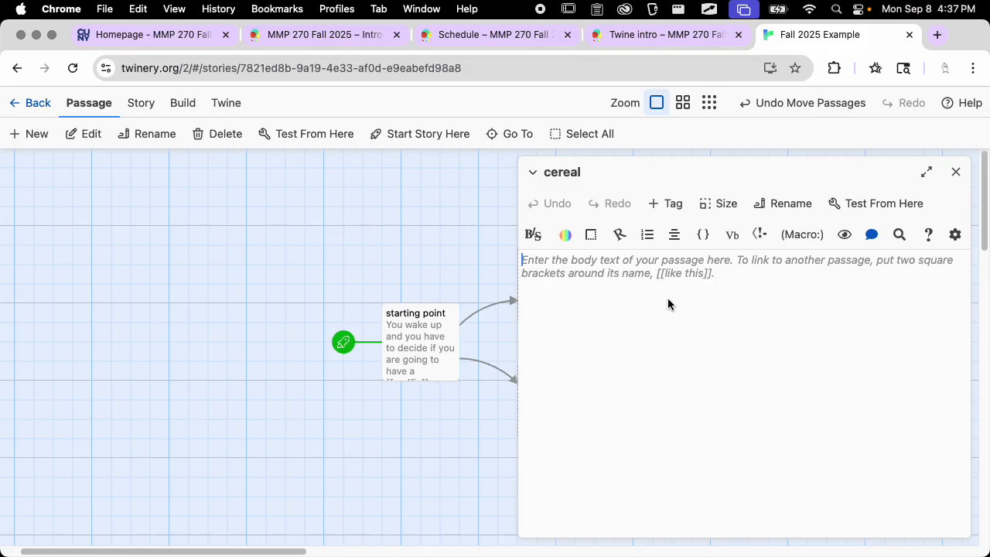
type("You ")
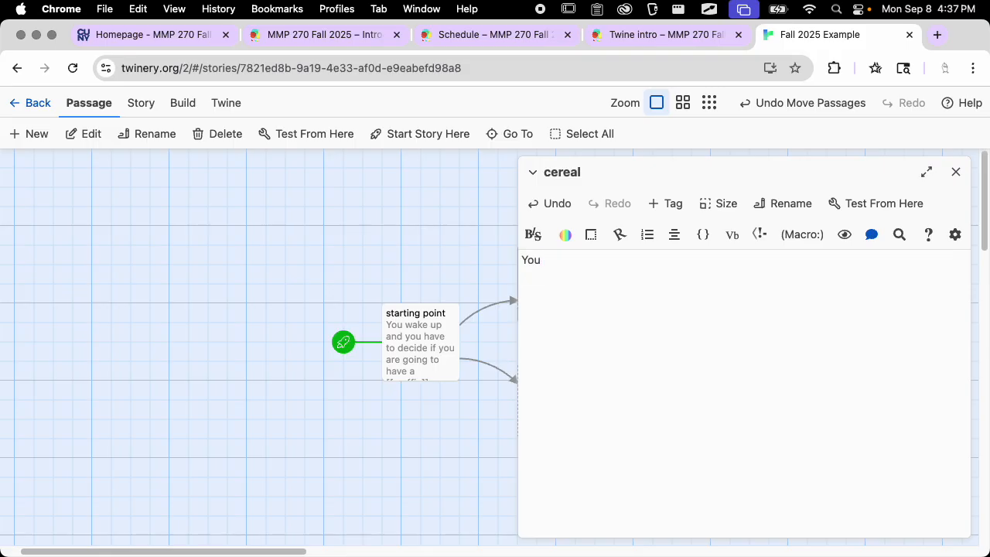
type("pour cereal into yo")
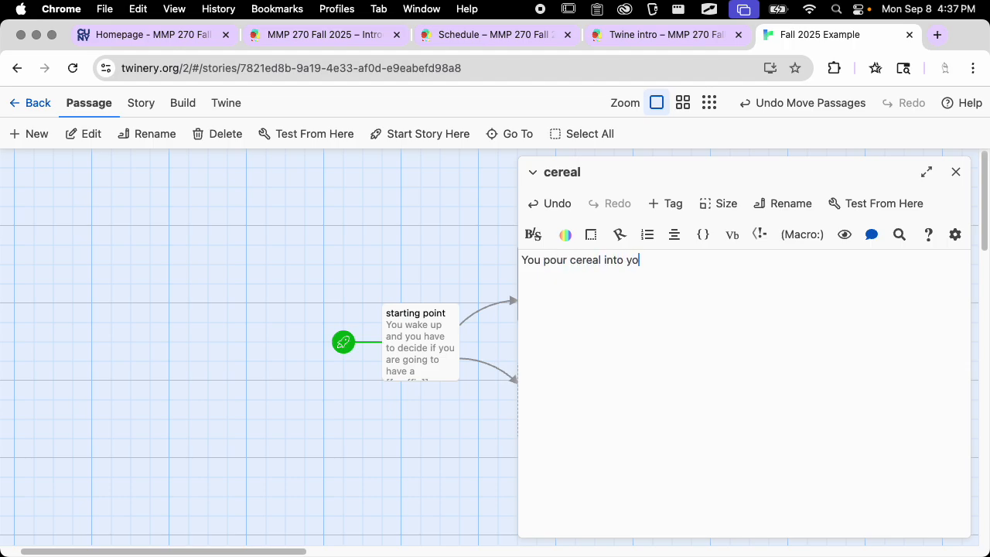
type("ur bowl and a magic spider ")
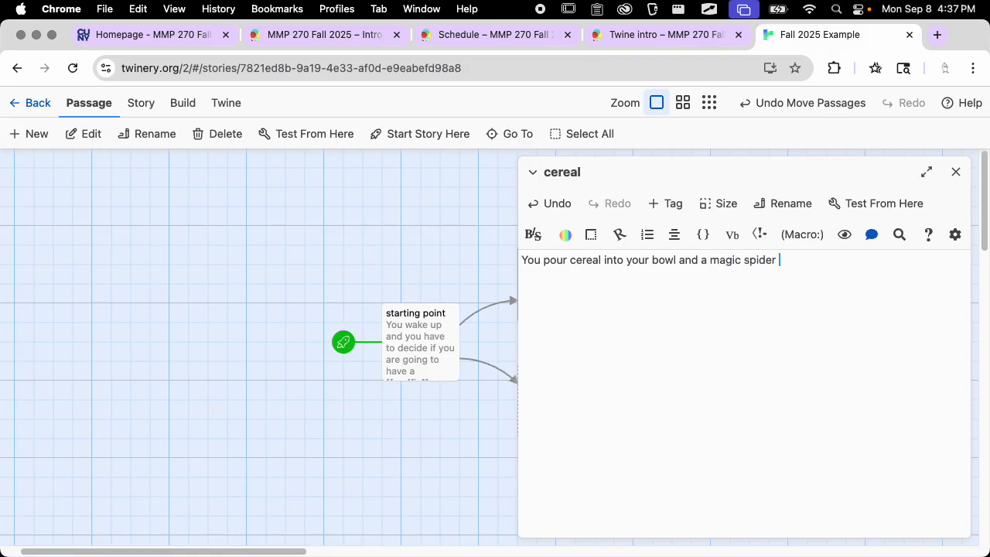
type("appears.")
left_click(956, 172)
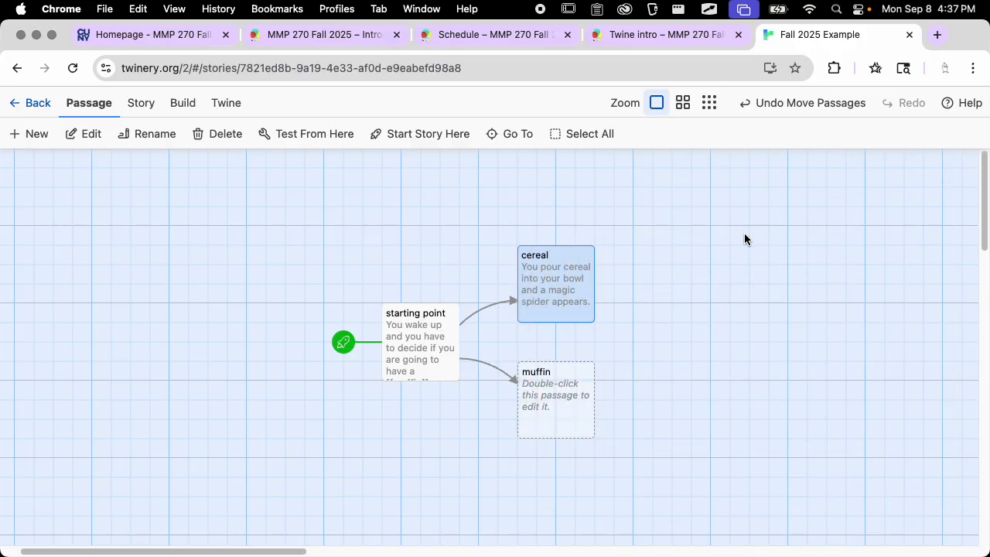
Write "You look for muffins, but the muffin box is empty, so you can either eat cereal or go outside to buy a muffin." in the muffin passage
double_click(554, 397)
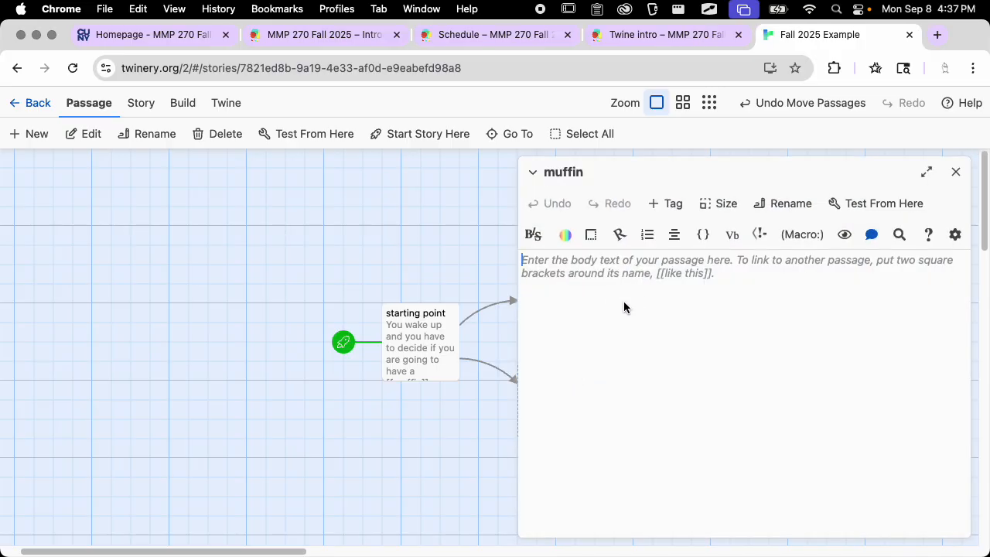
type("You loo")
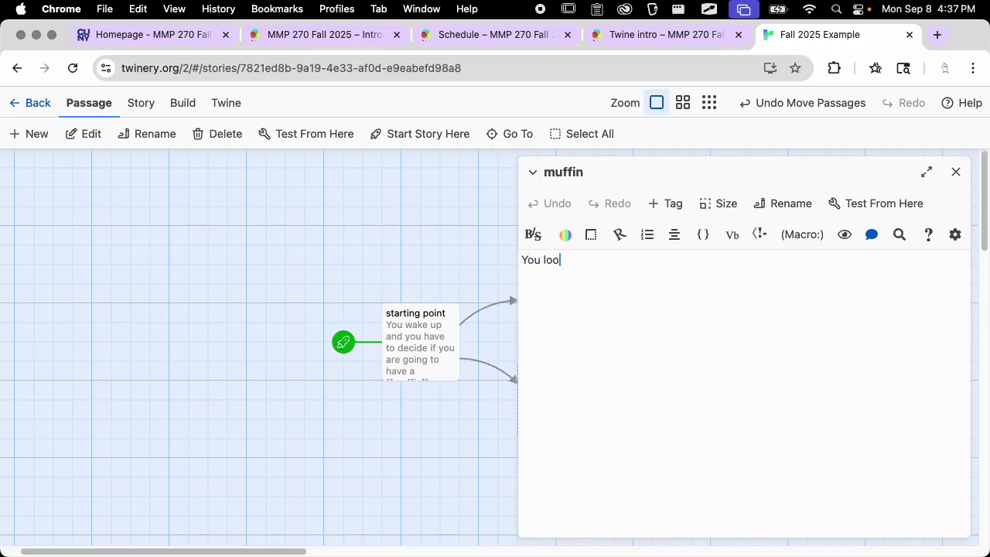
type("k for muffins, but the muf")
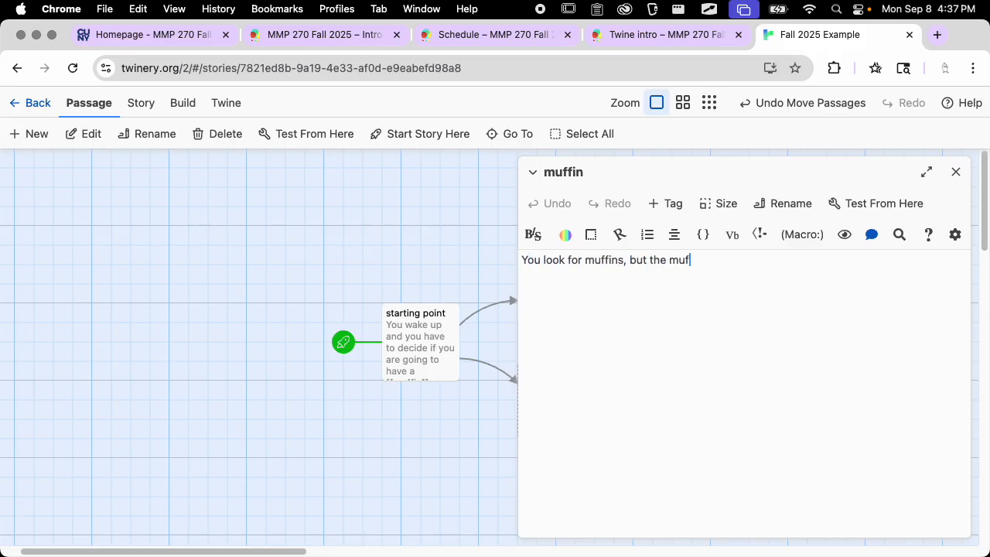
type("fin box is empty")
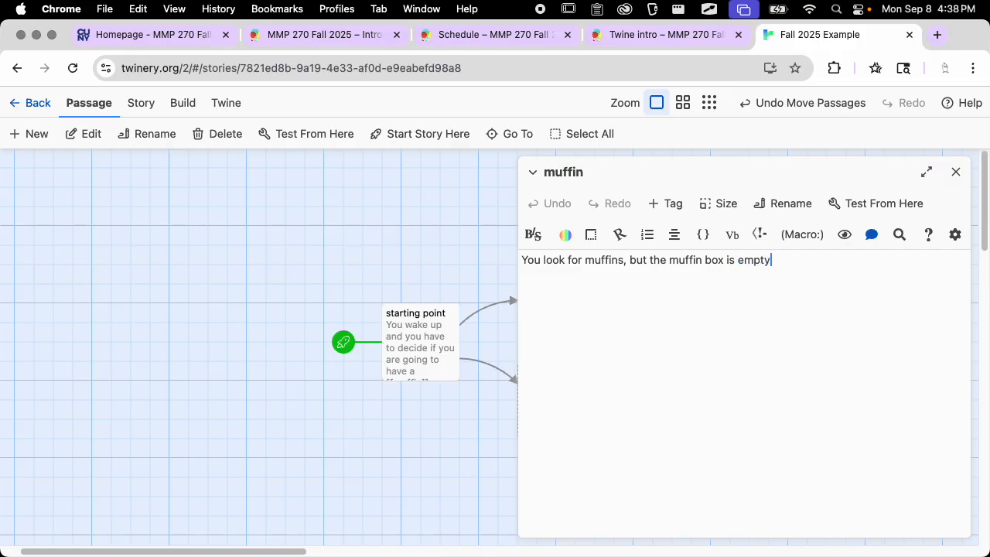
type(", so you can either ea")
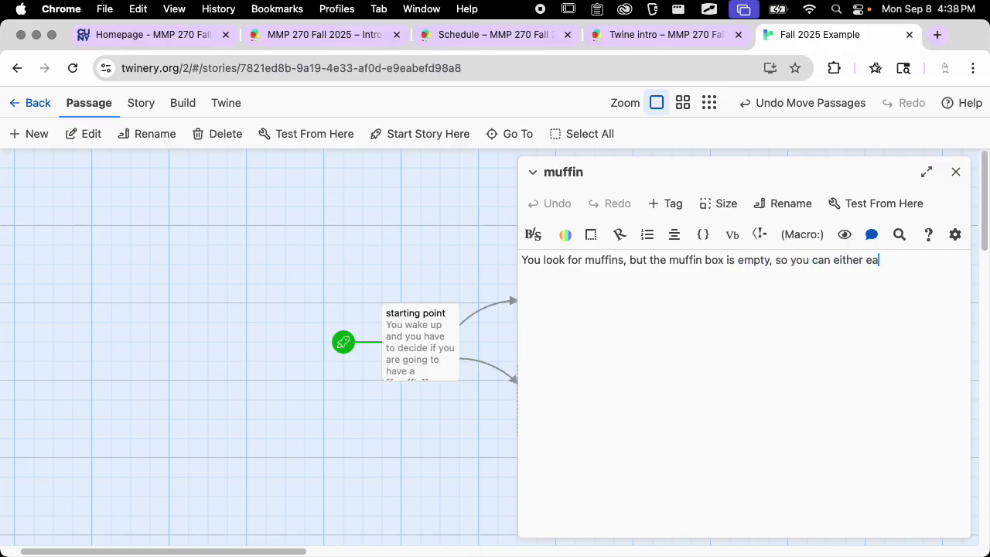
type("t cereal or oo outside to ")
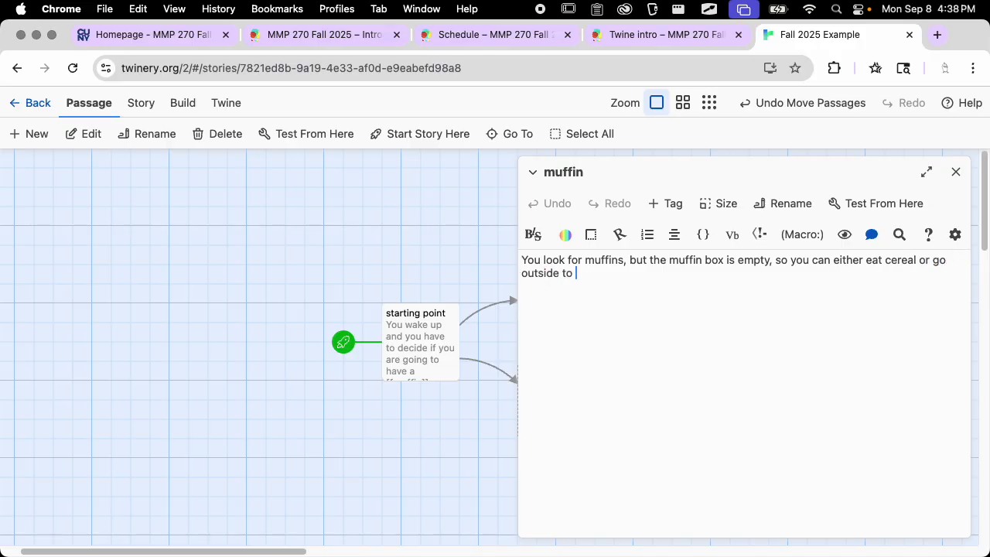
type("buy a muffin.")
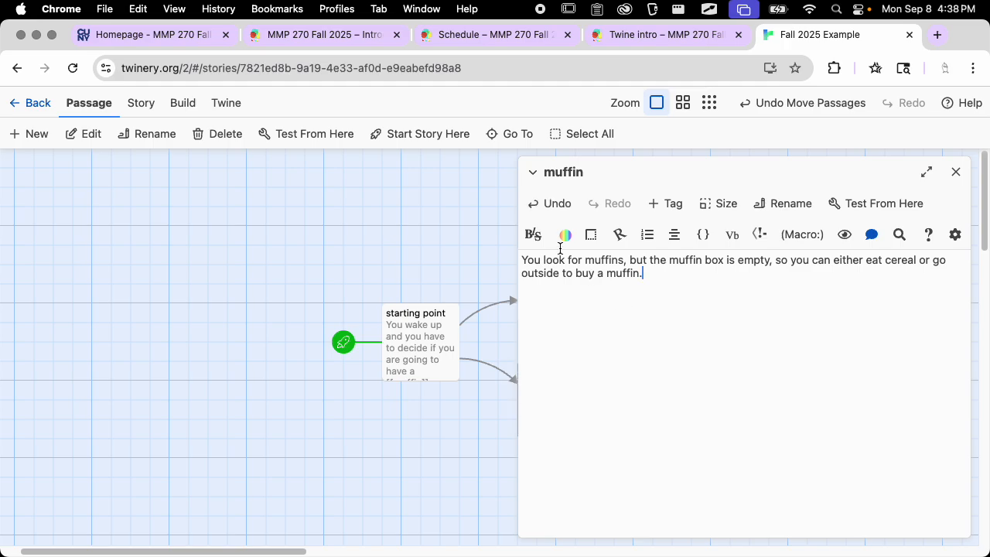
Turn "cereal" in the muffin passage's text into a passage link with double square brackets and close the editor
left_click(607, 273)
left_click(885, 260)
type("[[")
key("Right")
key("Right")
key("Right")
key("Right")
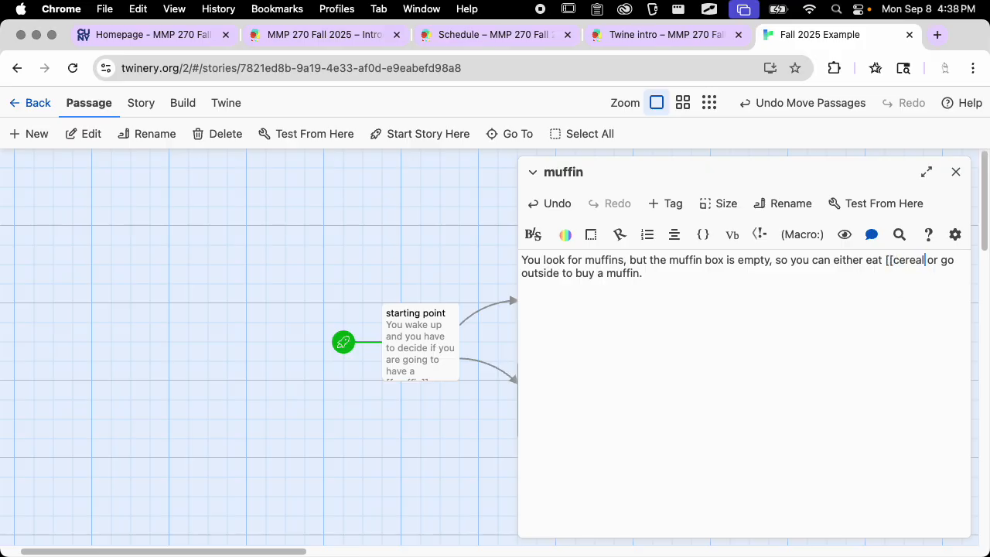
type("]]")
left_click(956, 172)
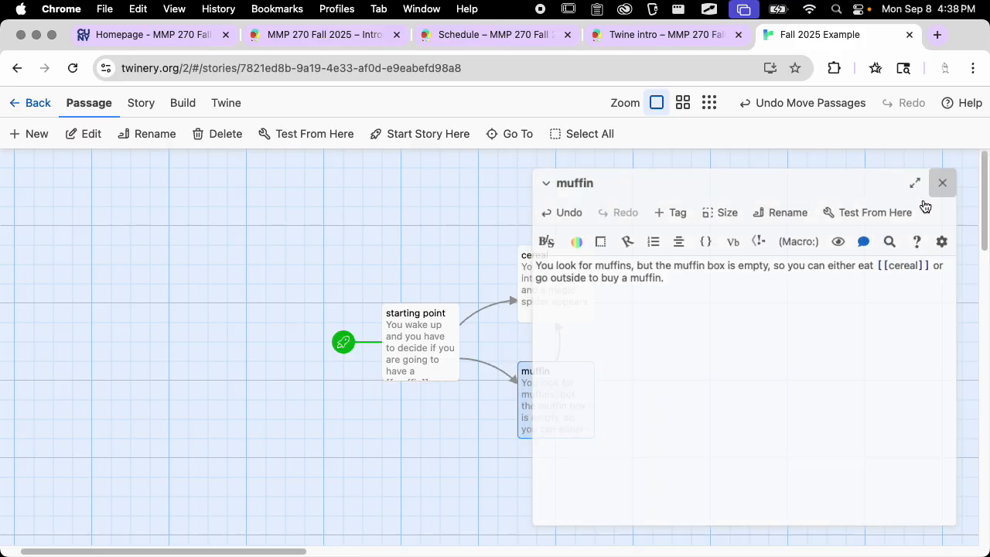
Spread out the story map by moving "starting point" farther left and stacking cereal above muffin with a small gap
left_click_drag(574, 279, 610, 252)
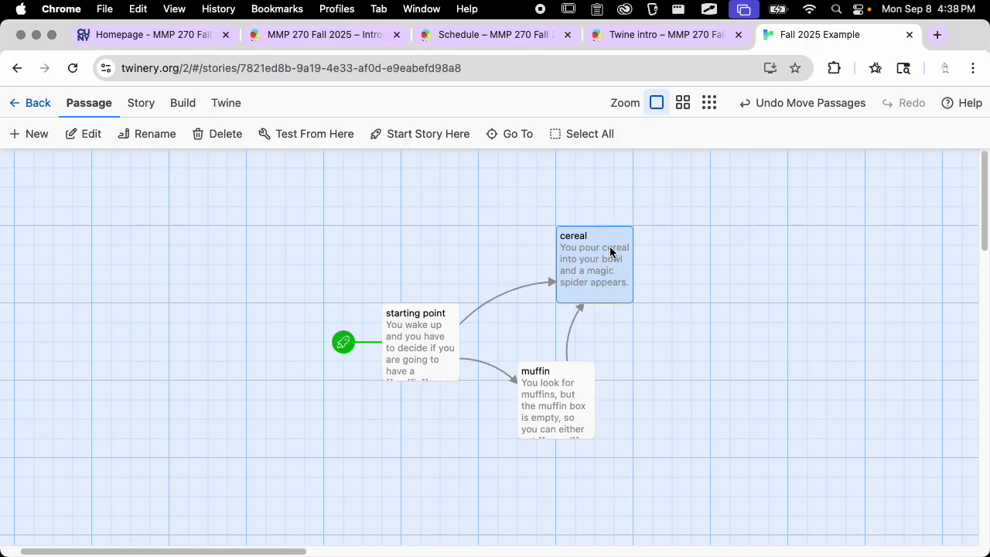
left_click_drag(585, 265, 546, 265)
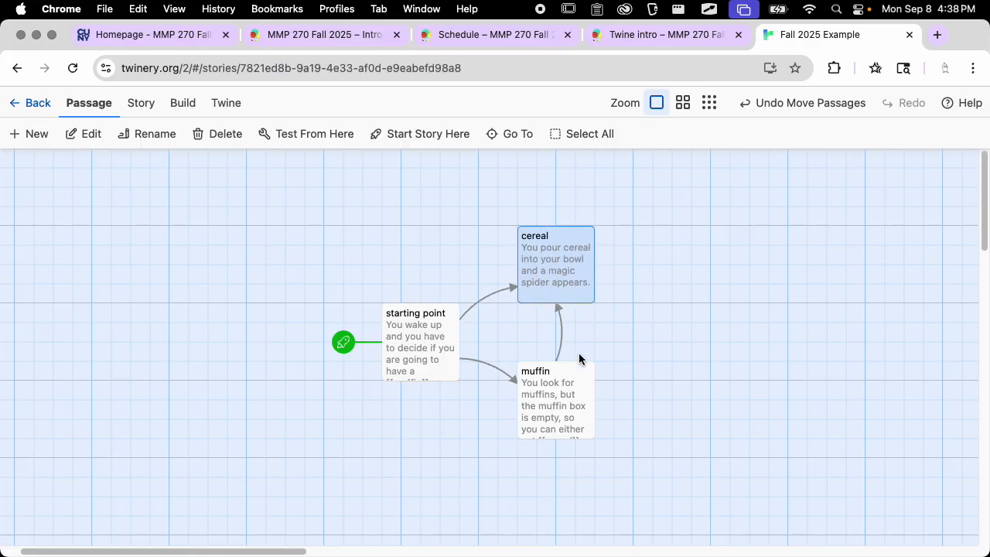
left_click_drag(555, 384, 617, 381)
left_click_drag(413, 358, 297, 354)
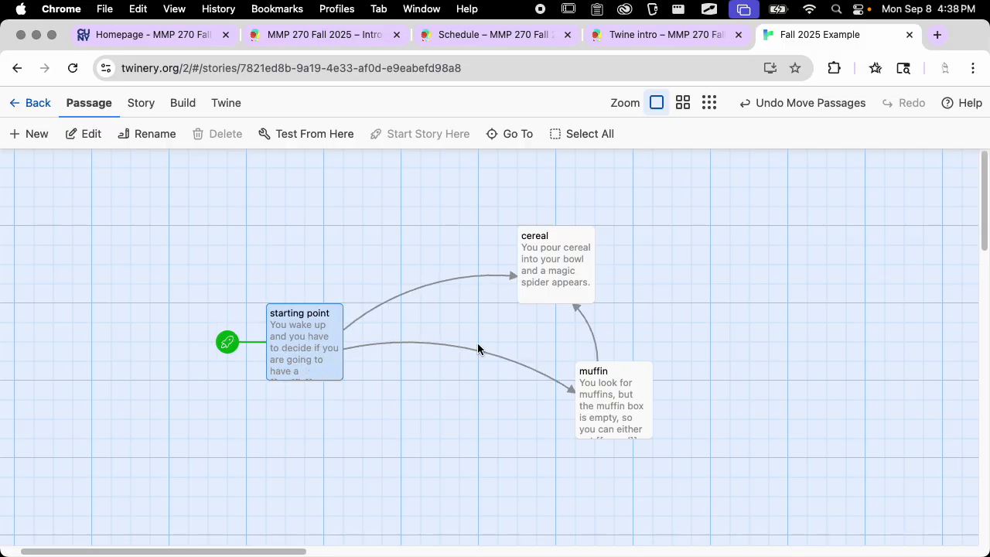
left_click_drag(601, 387, 544, 369)
Turn "go outside" in the muffin passage into a passage link with double square brackets and close the editor
double_click(561, 393)
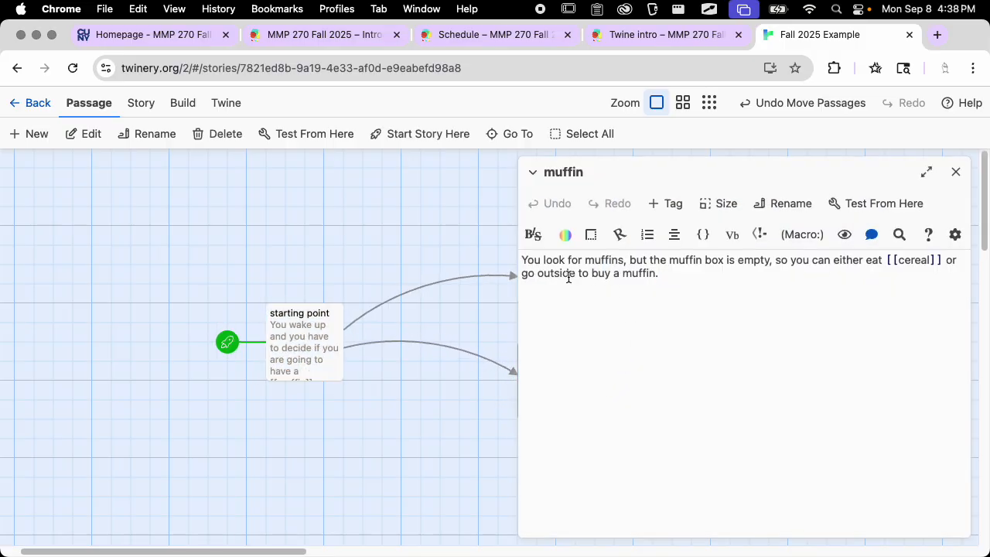
left_click(523, 274)
type("[[")
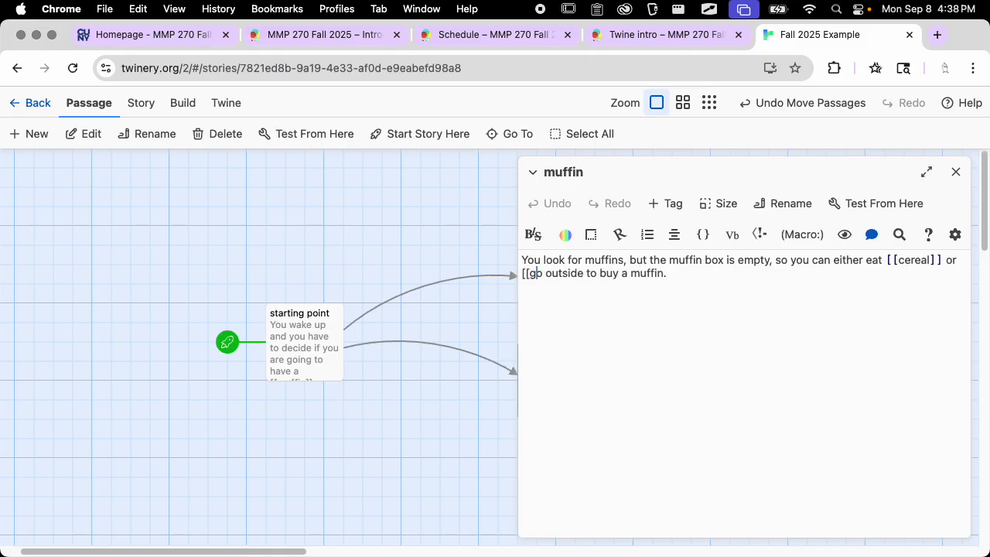
type("]]")
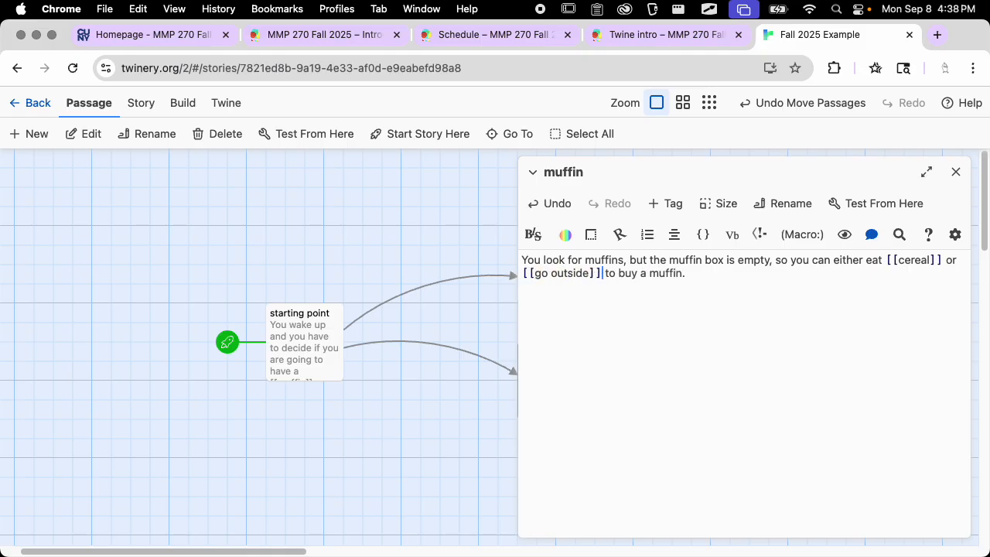
left_click(956, 172)
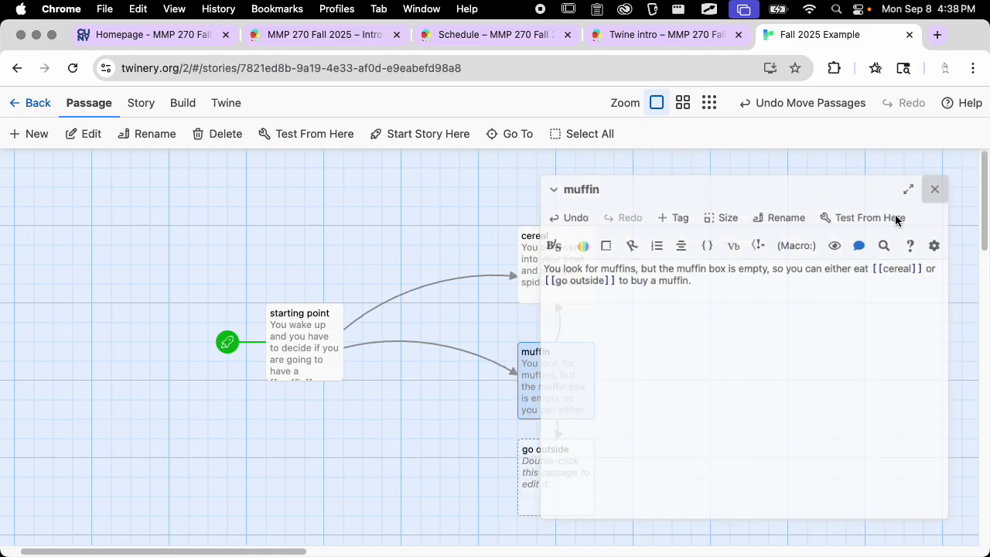
Rearrange the story map with cereal level with and far right of "starting point", muffin lower between them, and "go outside" below muffin
left_click_drag(559, 461, 635, 479)
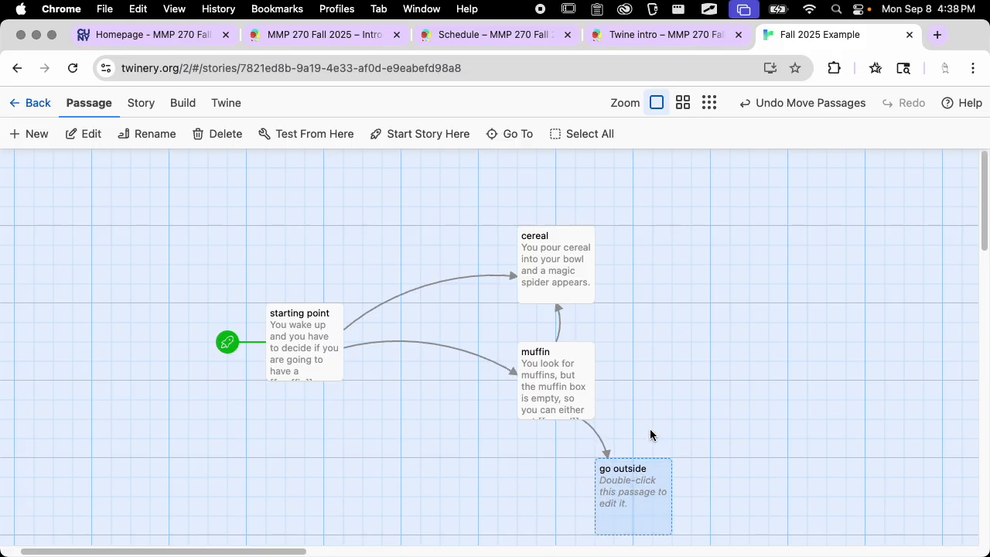
scroll(725, 360, "down", 3)
scroll(725, 360, "up", 1)
left_click_drag(629, 396, 474, 398)
left_click_drag(555, 306, 574, 344)
left_click_drag(471, 403, 314, 442)
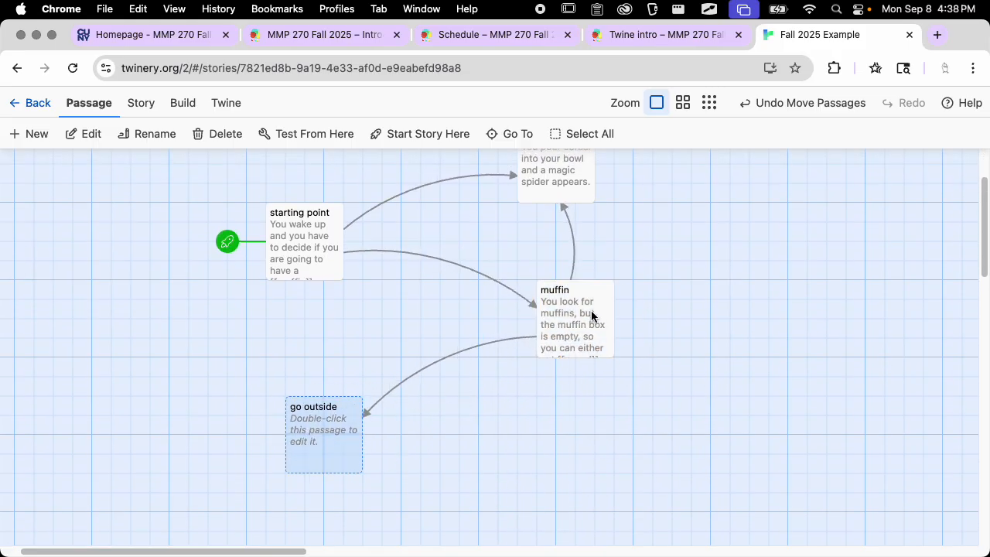
left_click_drag(591, 312, 438, 348)
left_click_drag(583, 194, 599, 228)
left_click_drag(410, 357, 466, 319)
left_click_drag(311, 444, 431, 447)
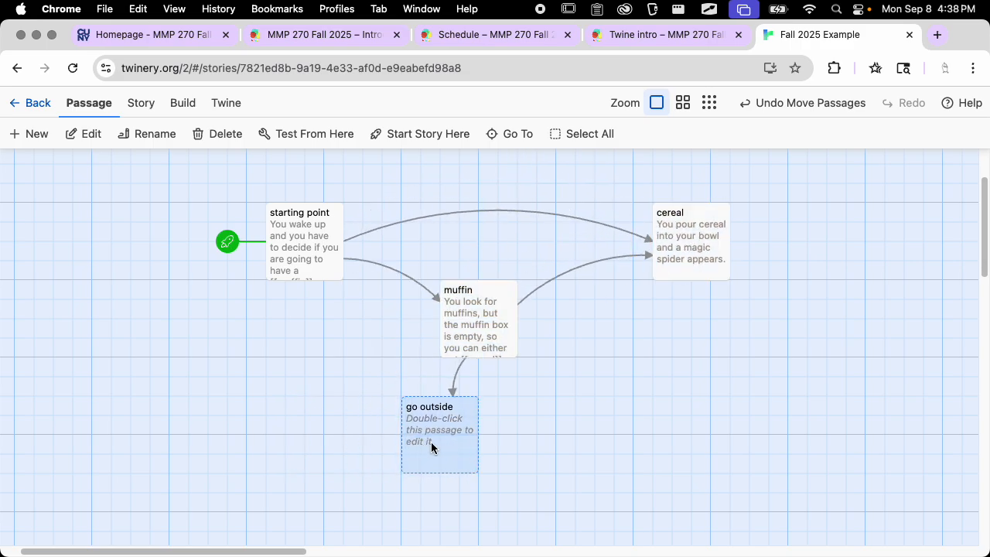
Turn "magic spider" in the cereal passage into a passage link, close the editor, and place the new passage to the lower right of cereal
double_click(639, 243)
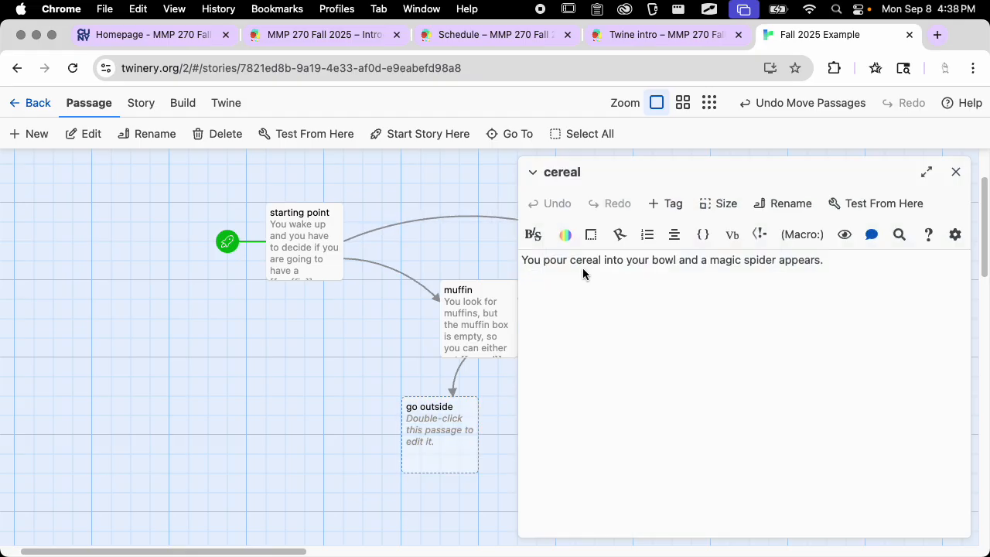
type("[[")
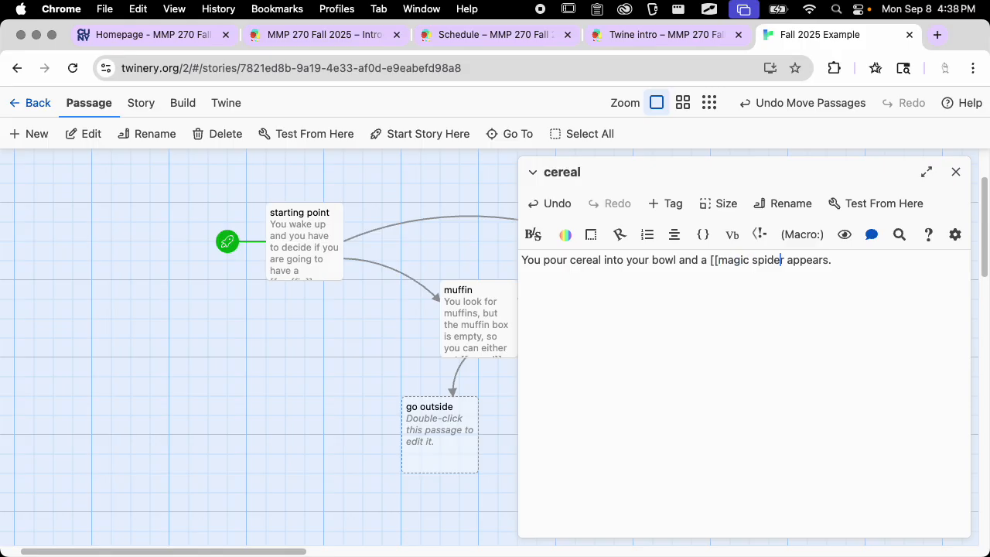
type("]]")
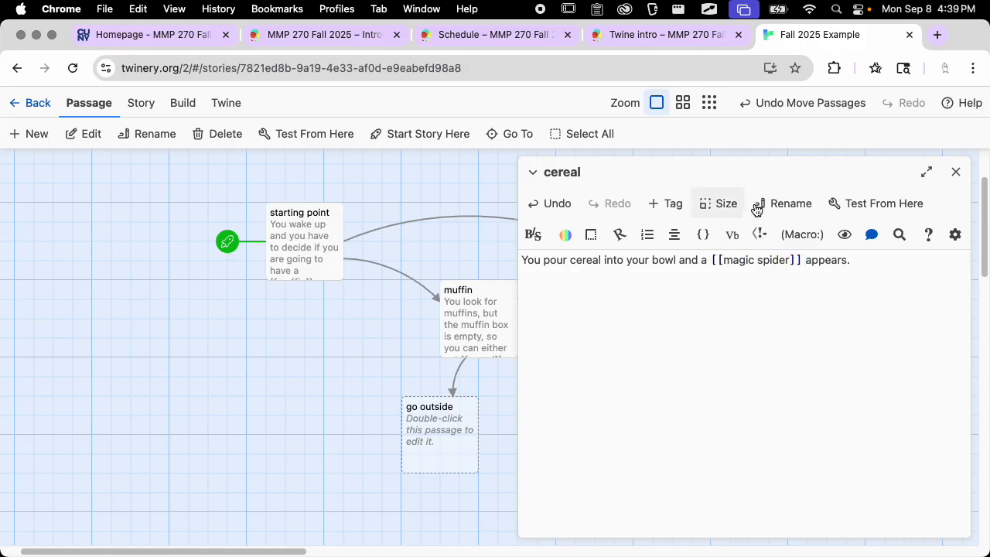
left_click(955, 172)
left_click_drag(652, 328, 765, 336)
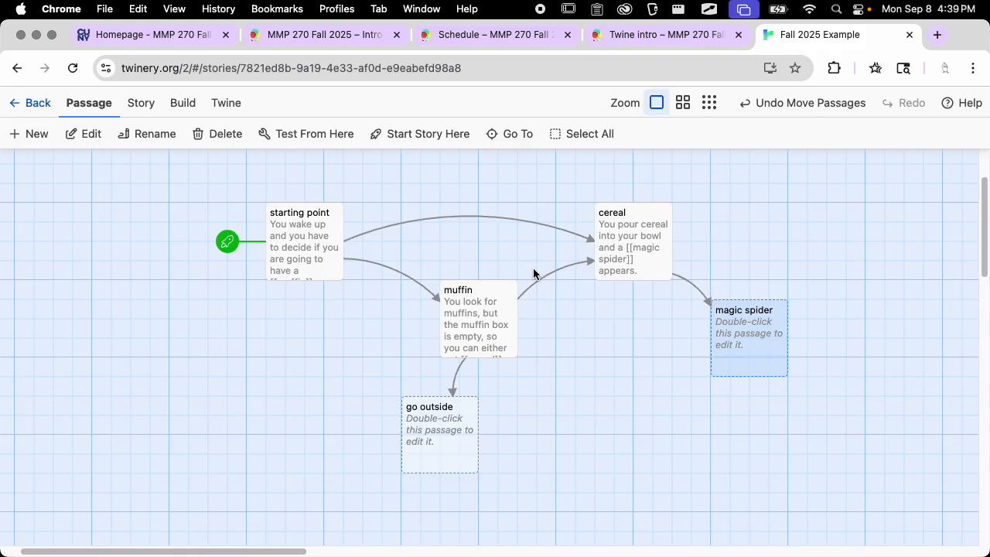
left_click(665, 357)
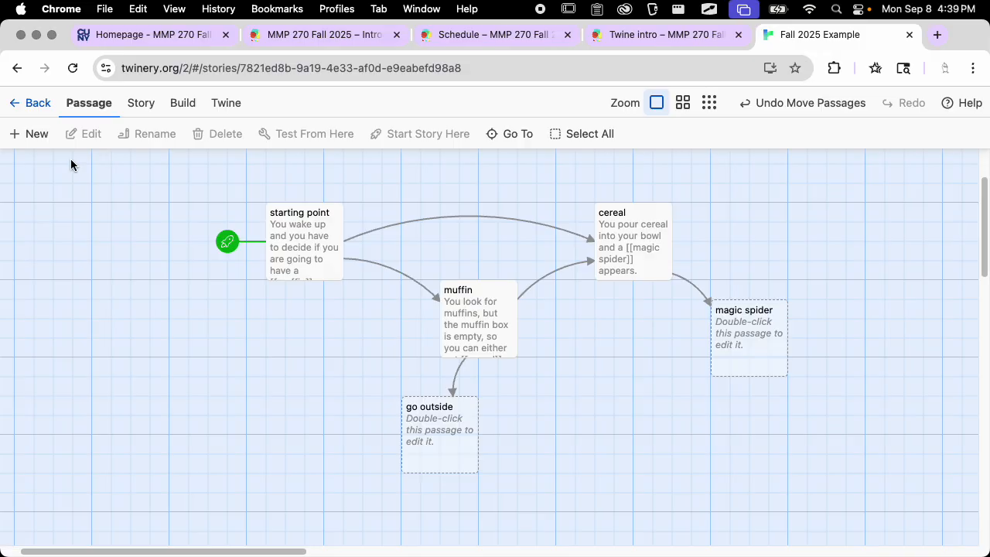
Open the story in test mode to view its first passage, and close the test
left_click(140, 103)
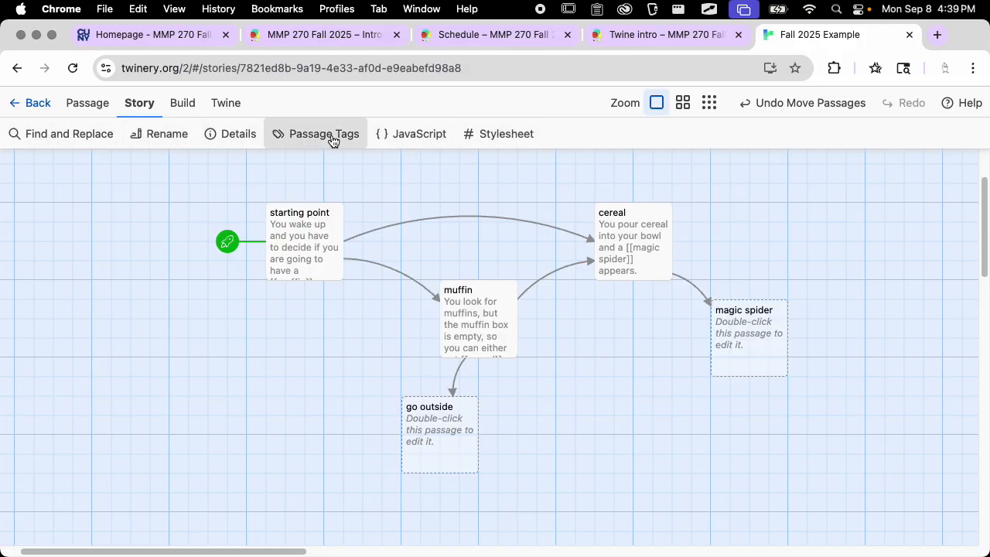
left_click(179, 111)
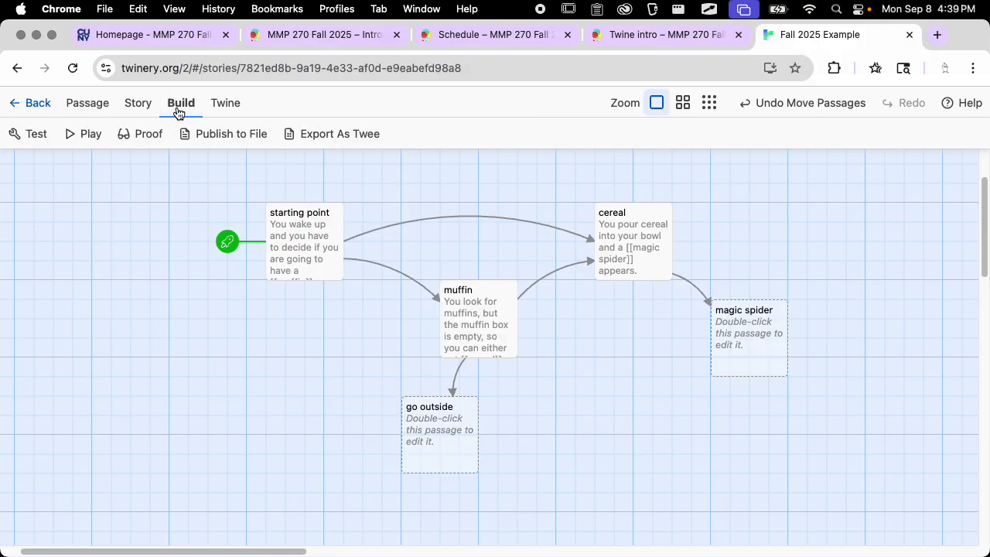
left_click(29, 141)
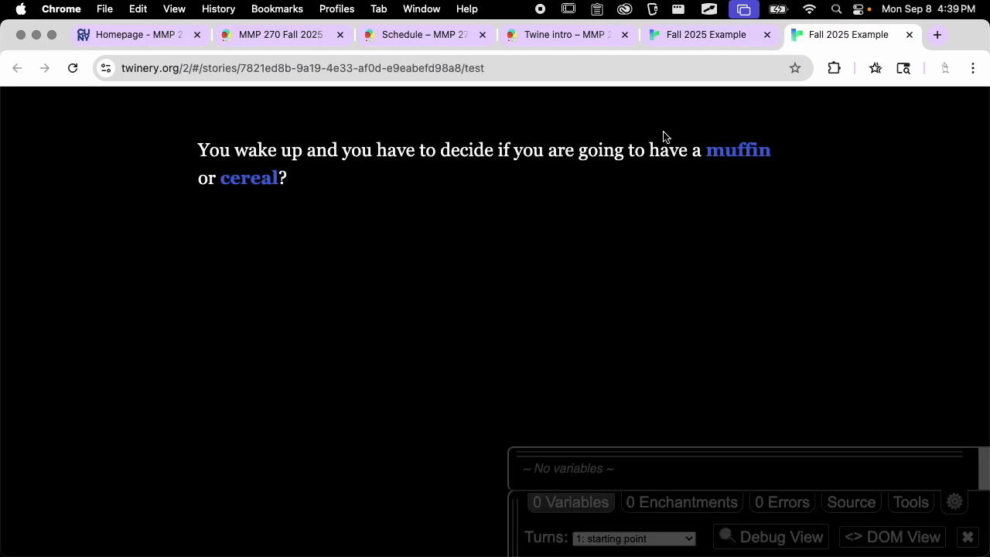
left_click(909, 34)
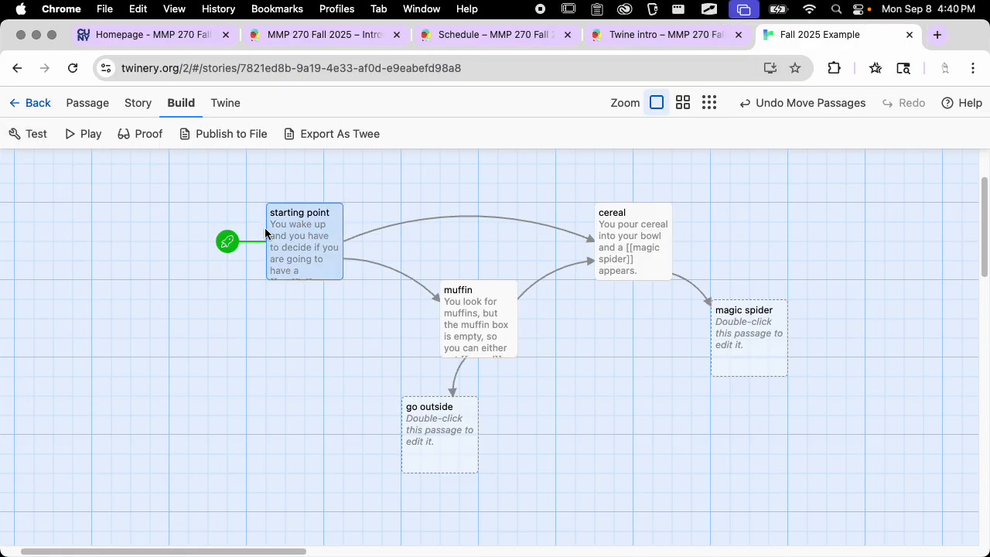
Test the story again by following the muffin link, check the list of turns, and close the test
left_click(32, 139)
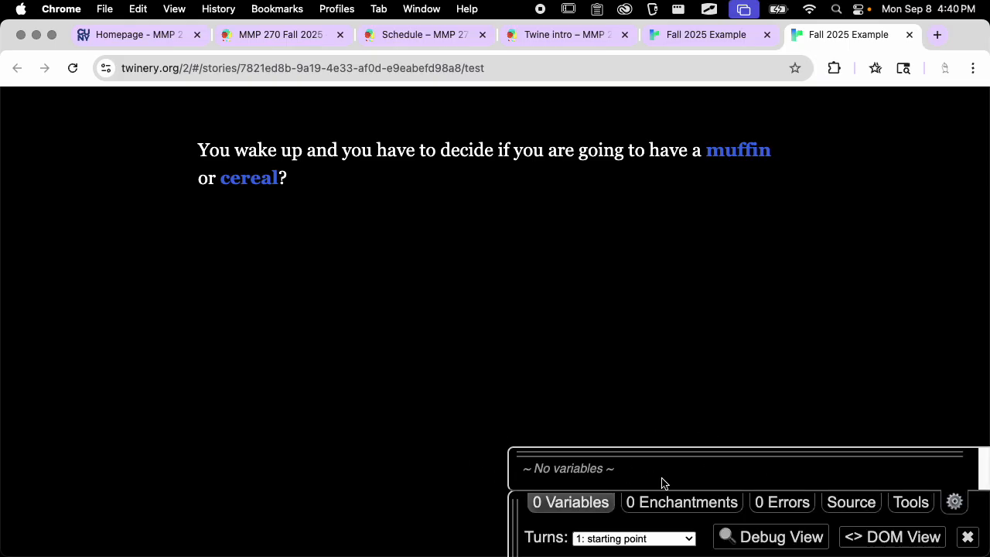
left_click(751, 150)
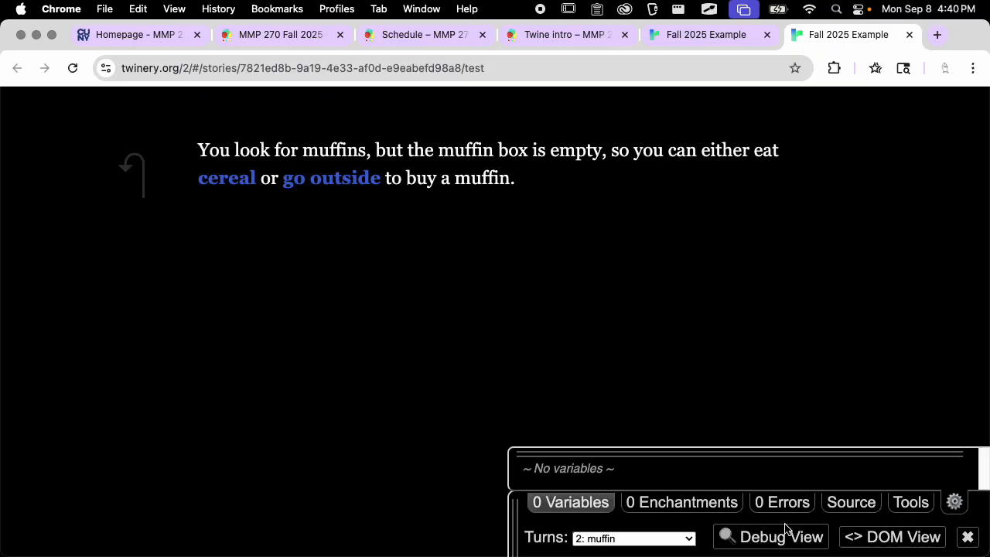
left_click(612, 538)
left_click(646, 539)
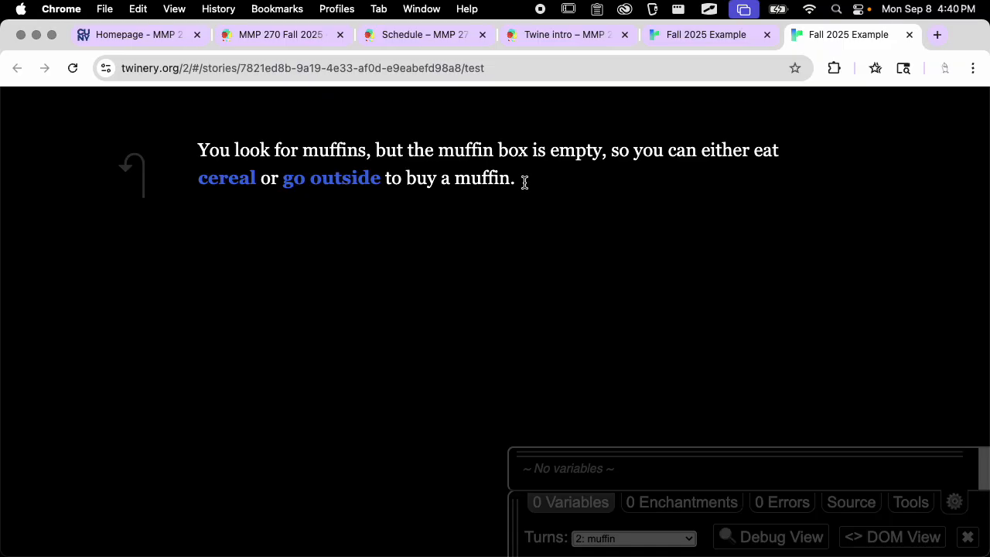
left_click(909, 35)
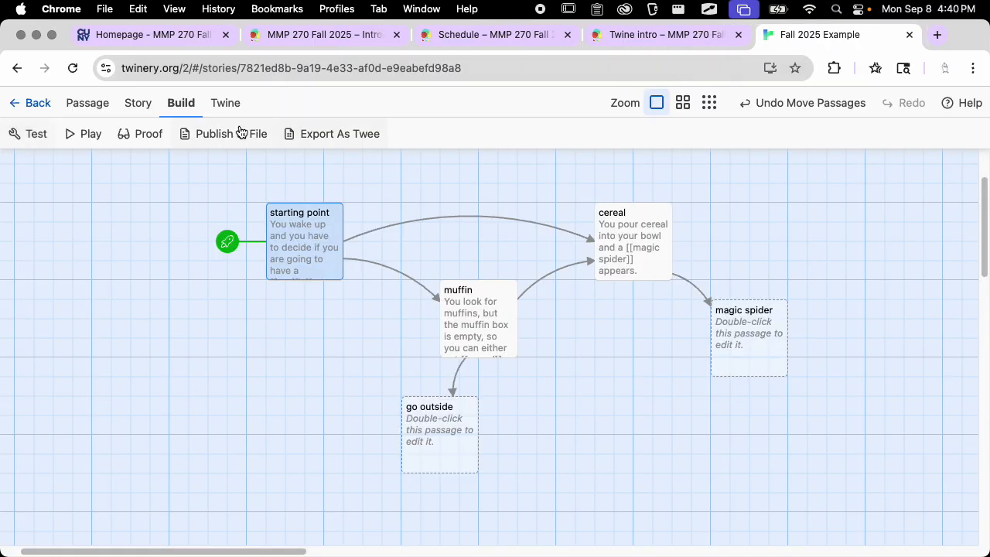
Play the story, follow the muffin link, return to the first passage, and follow the cereal link
left_click(88, 133)
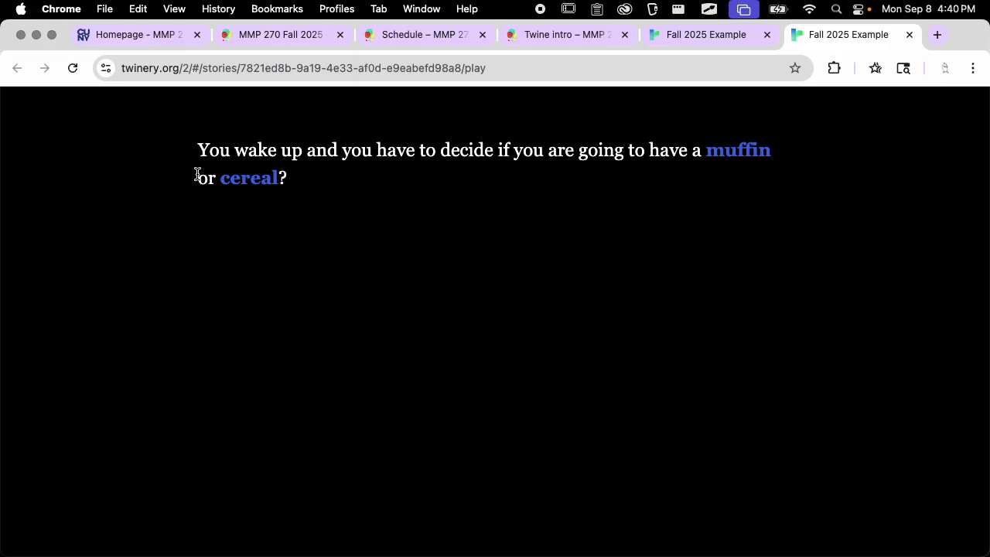
left_click(762, 152)
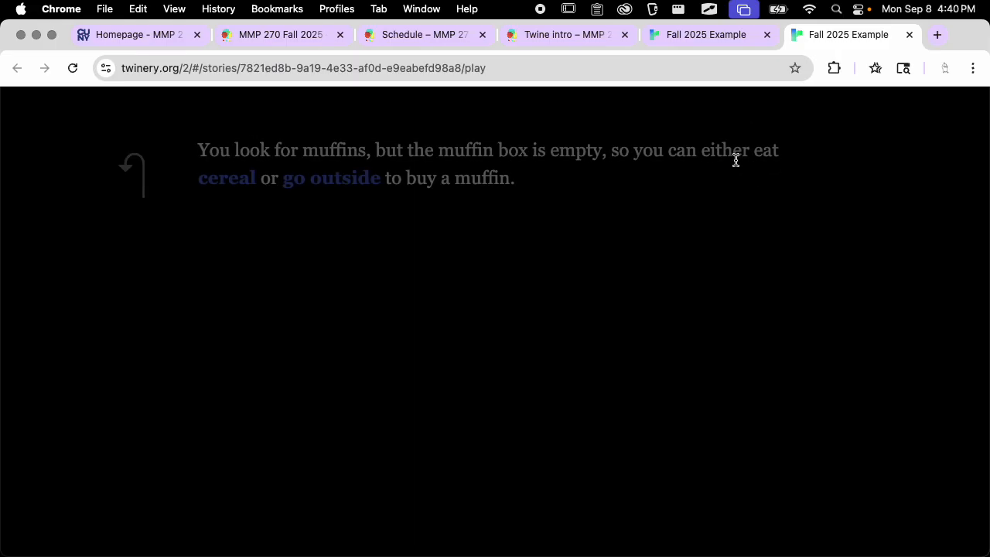
left_click(122, 168)
left_click(259, 180)
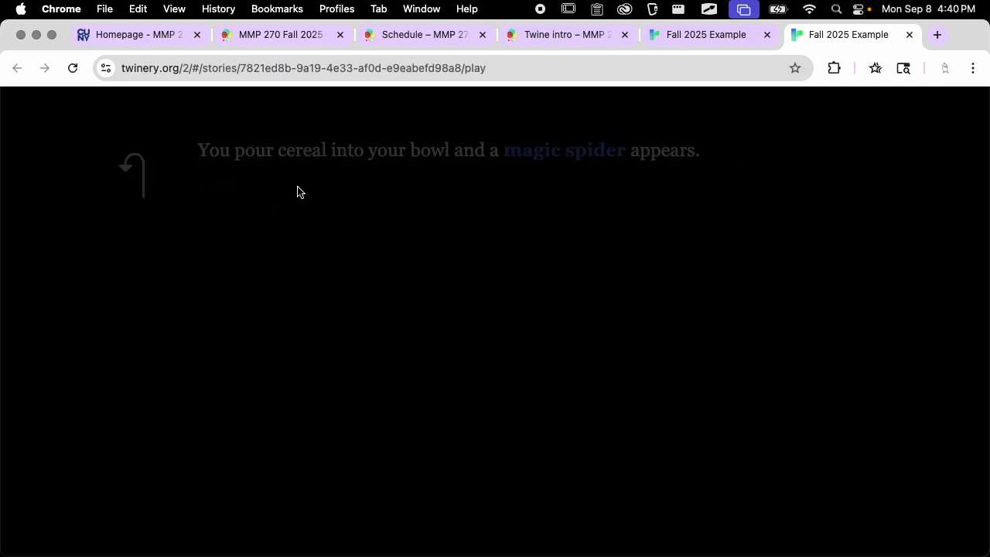
Follow the magic spider link in the played story, return to the first passage, and close the playthrough
left_click(583, 148)
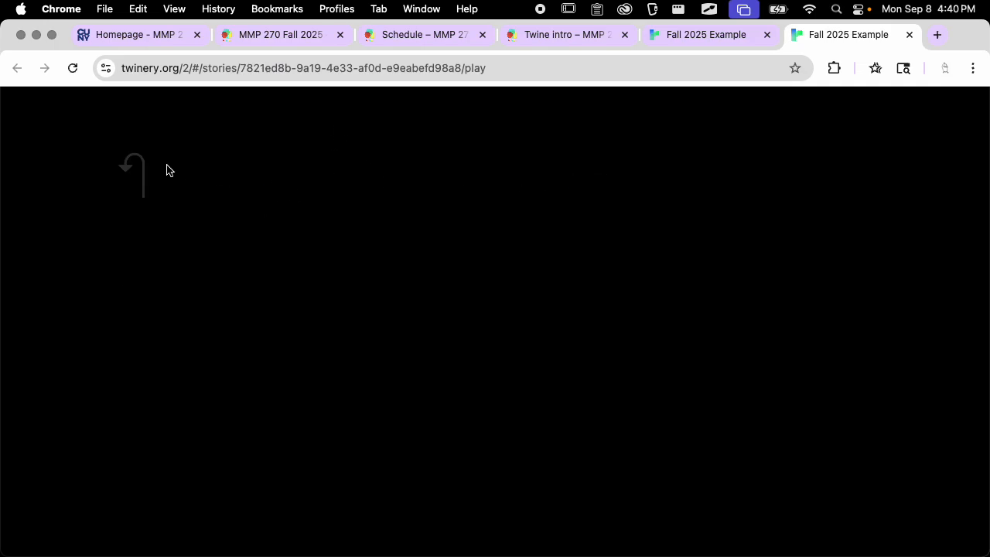
left_click(124, 166)
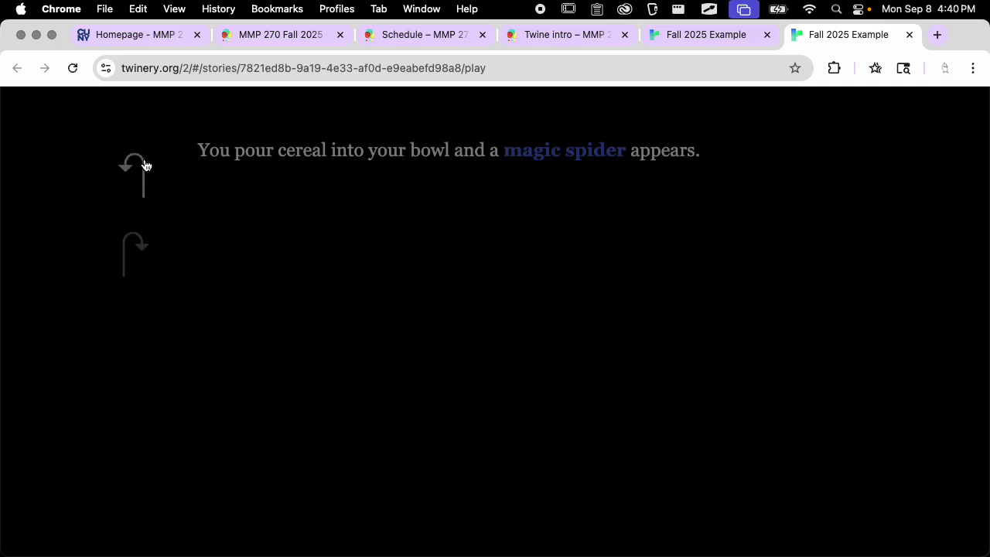
left_click(130, 167)
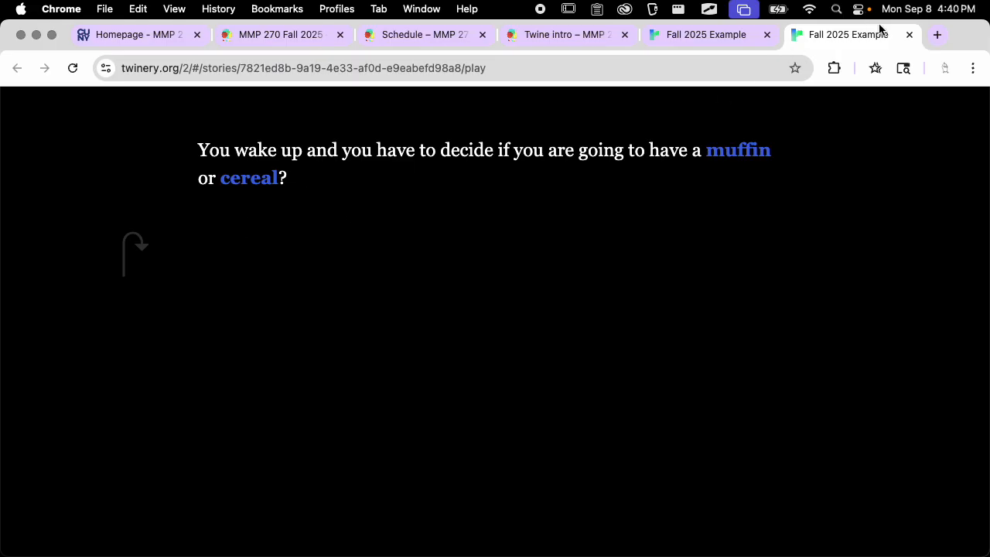
left_click(911, 34)
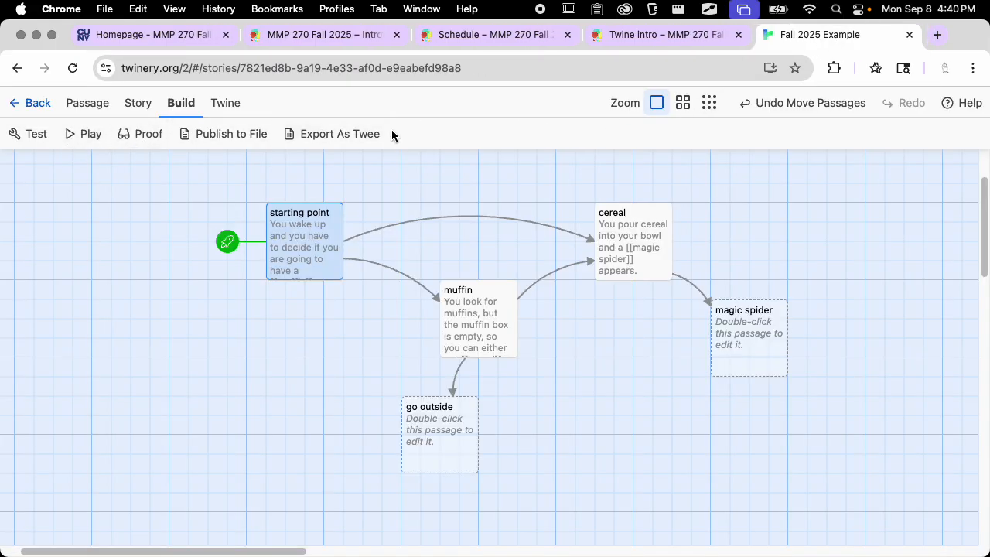
Test the story from the cereal passage, and close the test
left_click(105, 113)
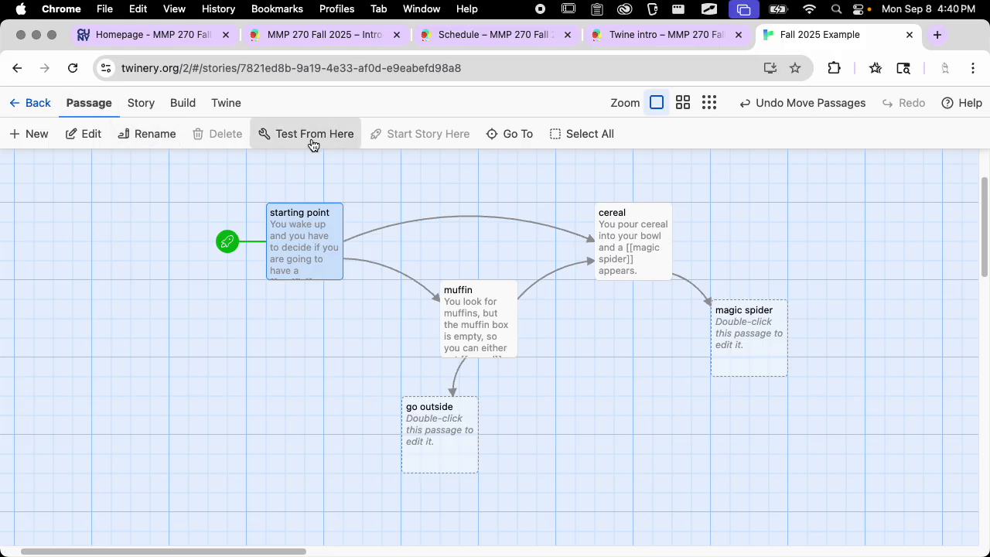
left_click(462, 307)
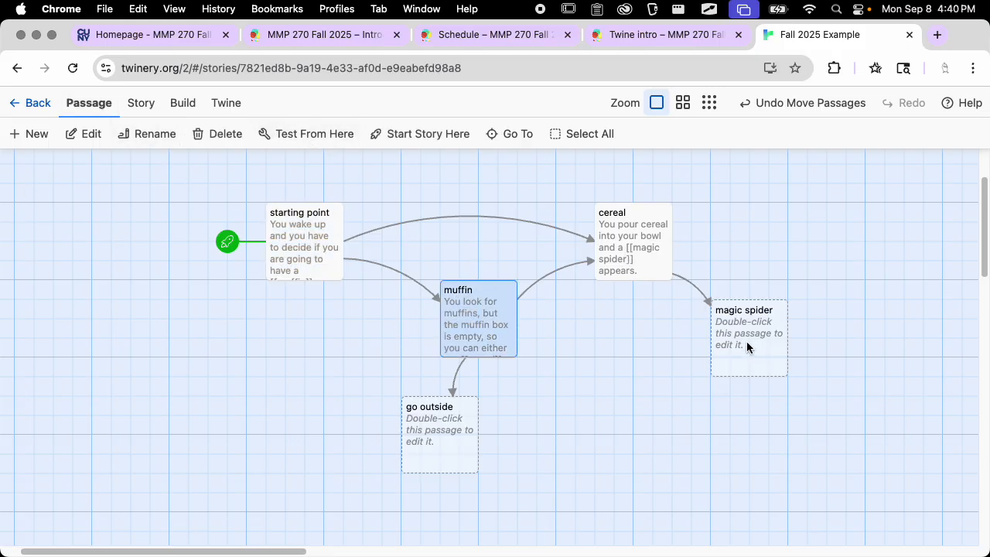
left_click(632, 214)
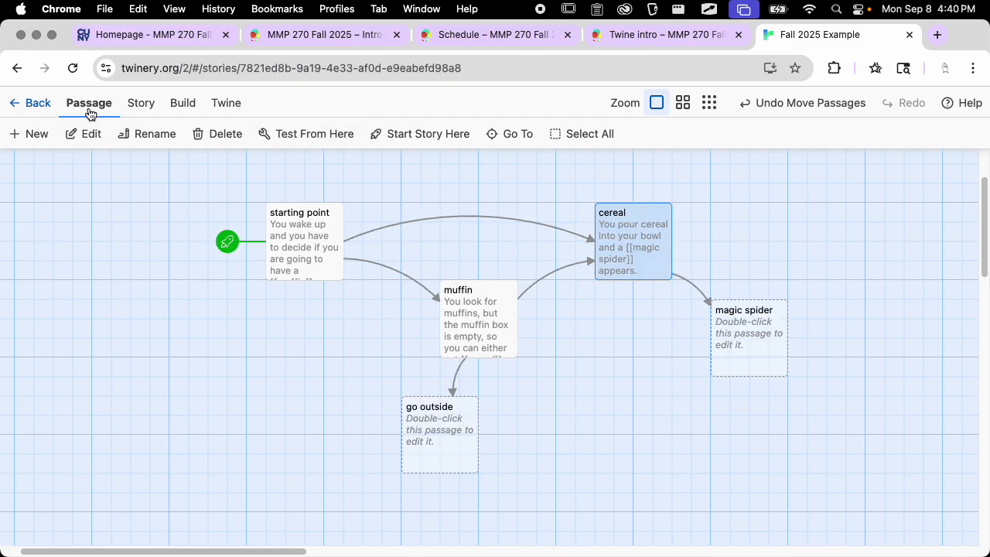
left_click(310, 138)
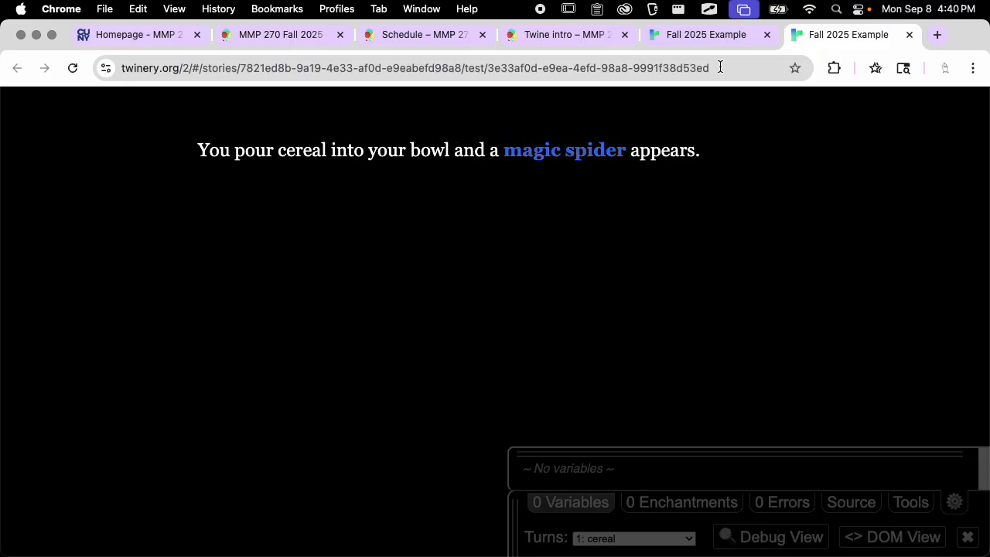
left_click(909, 35)
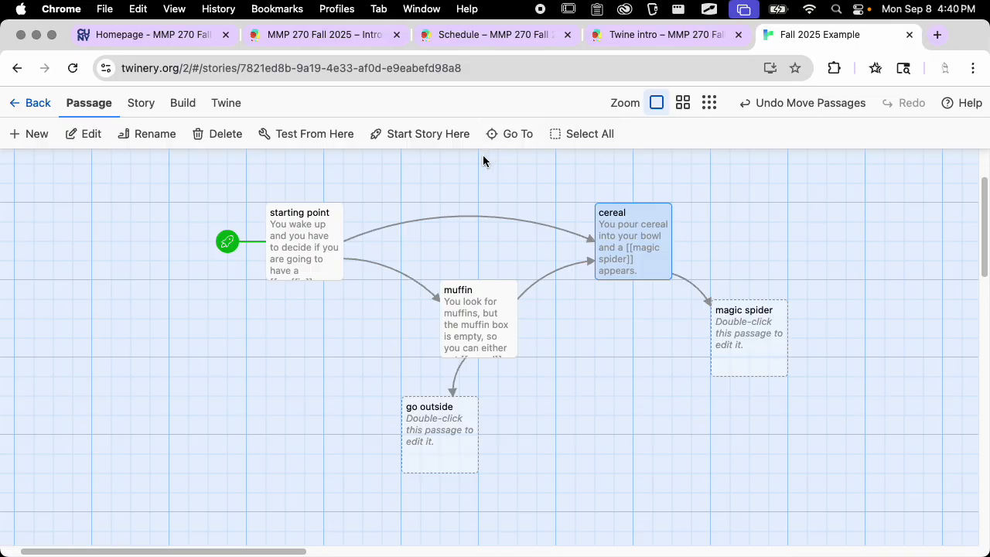
Try cereal as the story's start passage, move it slightly up and to the left, and make "starting point" the start again
left_click(418, 137)
left_click_drag(648, 223, 611, 205)
left_click(309, 242)
left_click(421, 136)
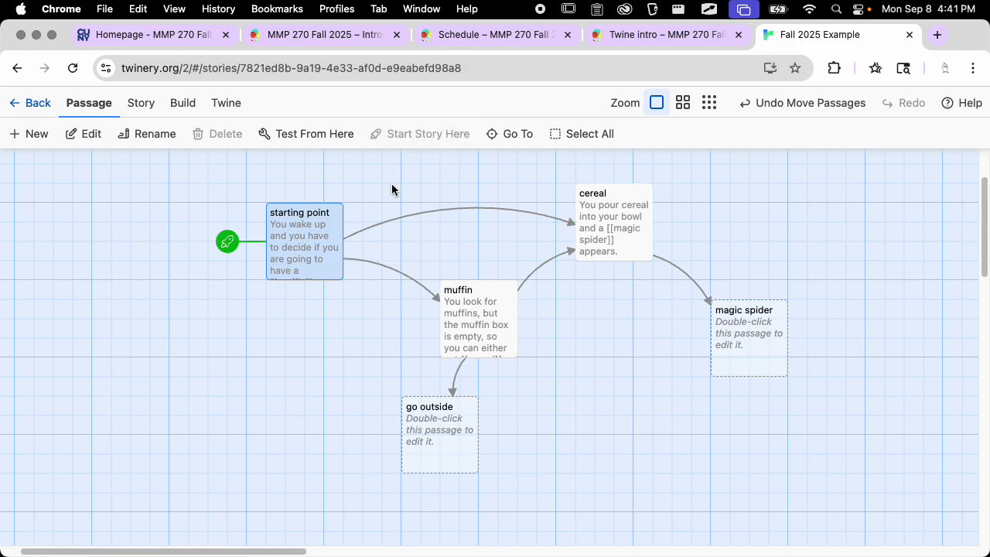
Export the story as a Twee file and show the downloaded Fall 2025 Example.twee in Finder
left_click(195, 115)
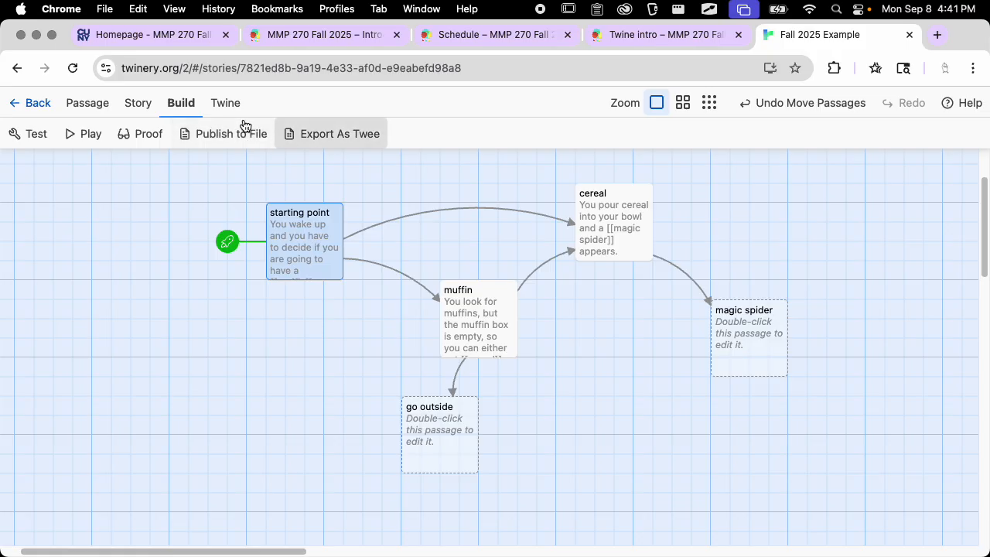
left_click(340, 138)
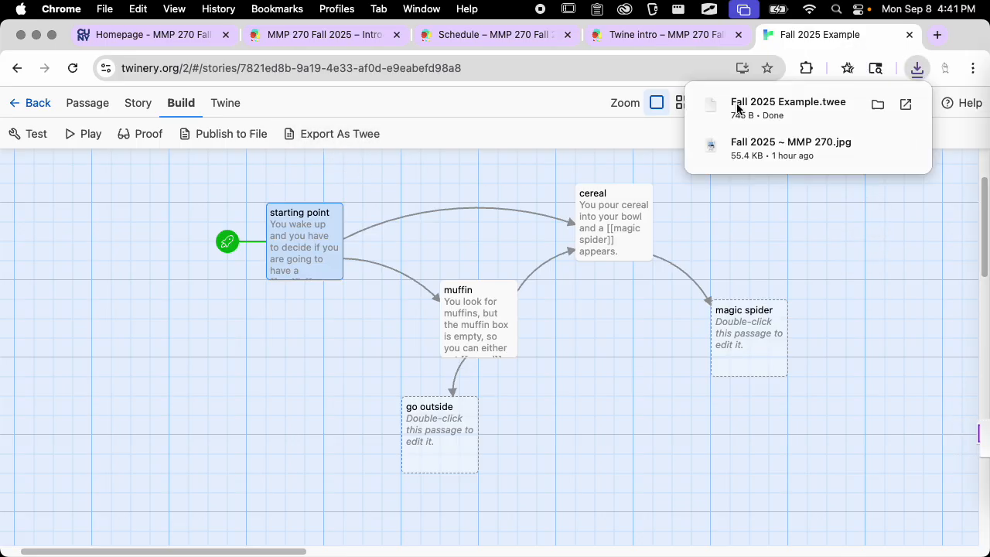
left_click(877, 106)
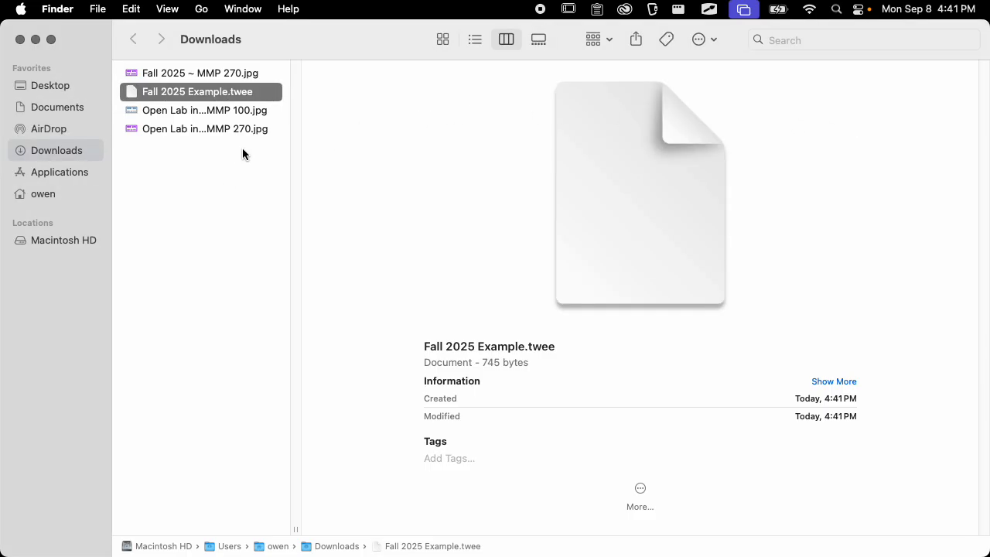
Delete the three JPG images from the Downloads folder, keeping Fall 2025 Example.twee
left_click_drag(242, 154, 259, 116)
key("super+BackSpace")
key("Up")
key("Up")
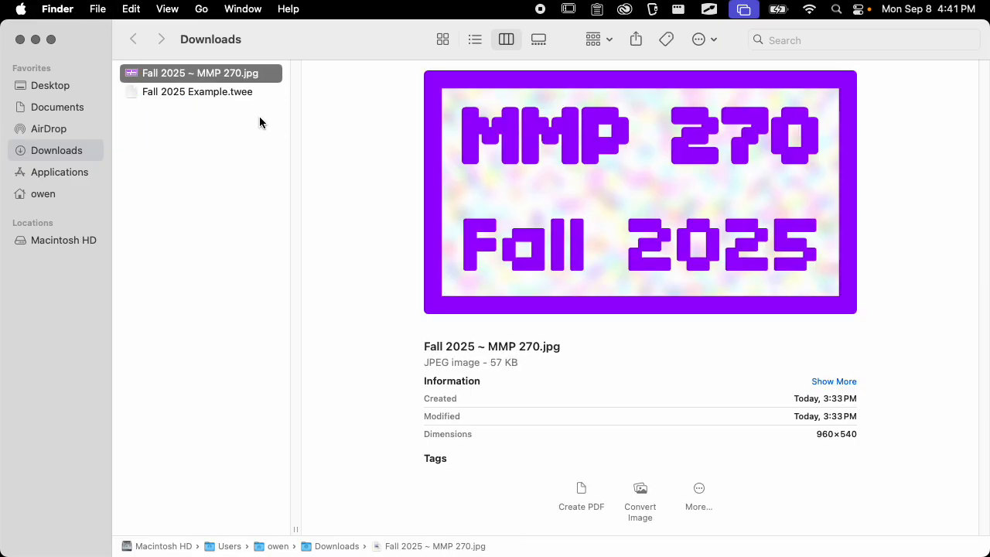
key("super+BackSpace")
Open Fall 2025 Example.twee in Sublime Text, dismiss the update dialog, examine the StoryData block and passage entries, and close the file
left_click_drag(234, 71, 967, 184)
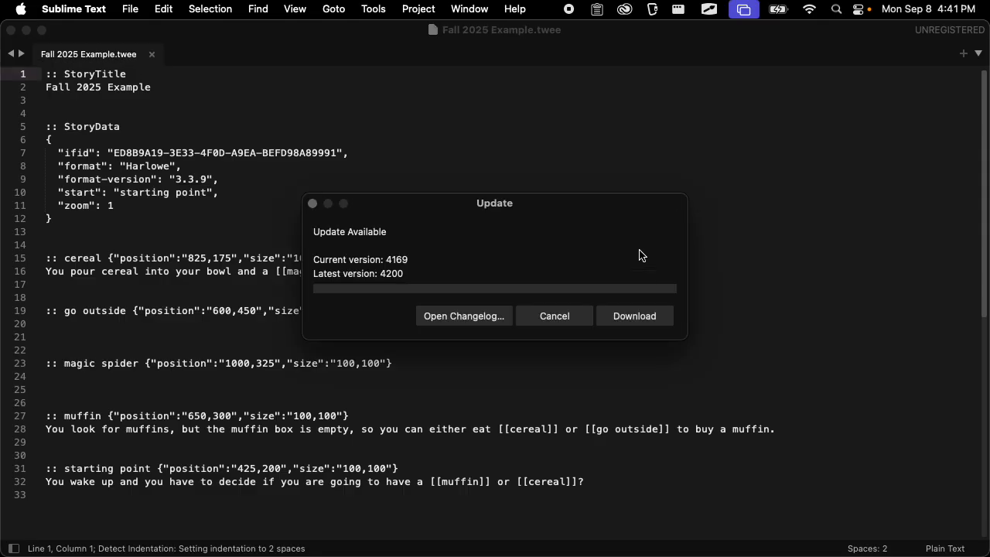
left_click(312, 203)
left_click_drag(159, 225, 43, 125)
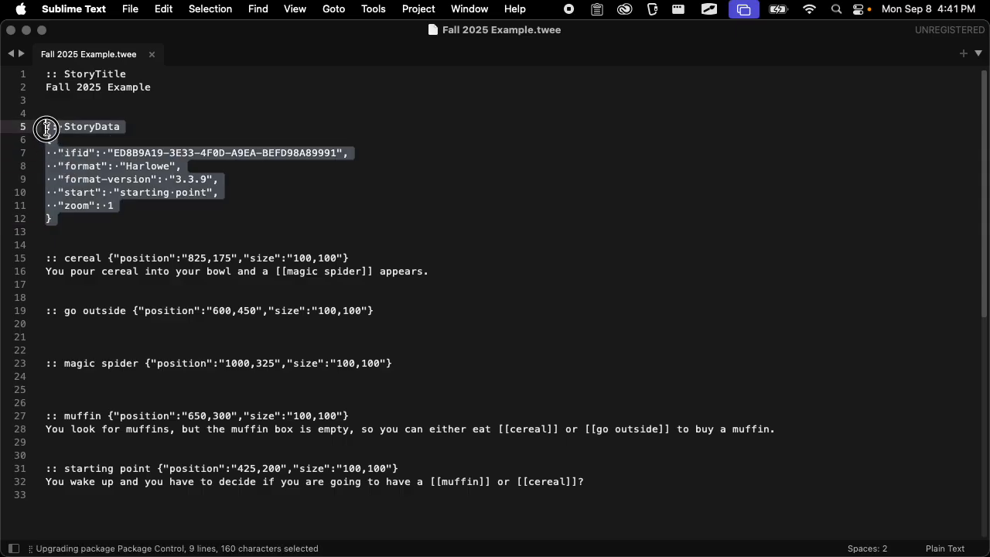
left_click(74, 109)
scroll(130, 123, "down", 2)
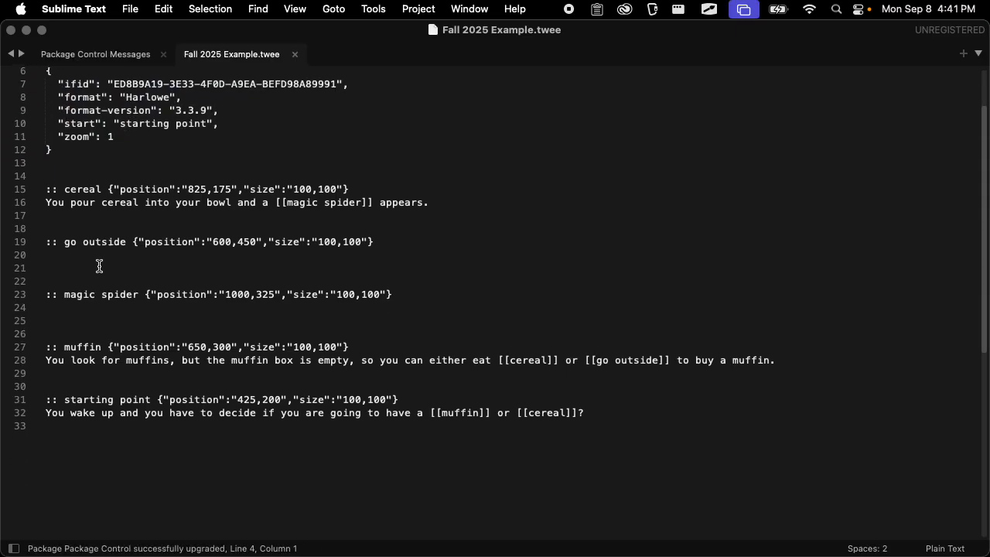
left_click_drag(68, 245, 433, 243)
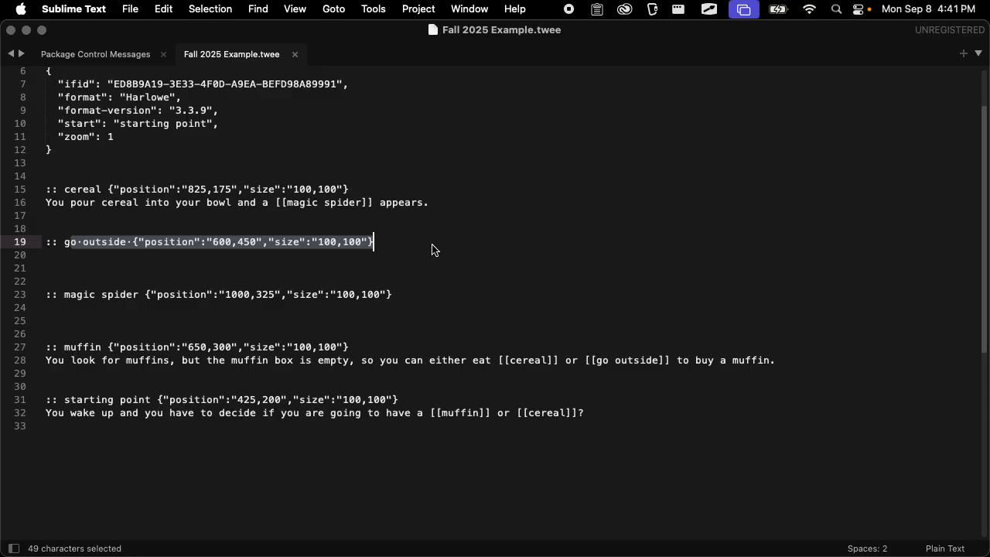
left_click(10, 30)
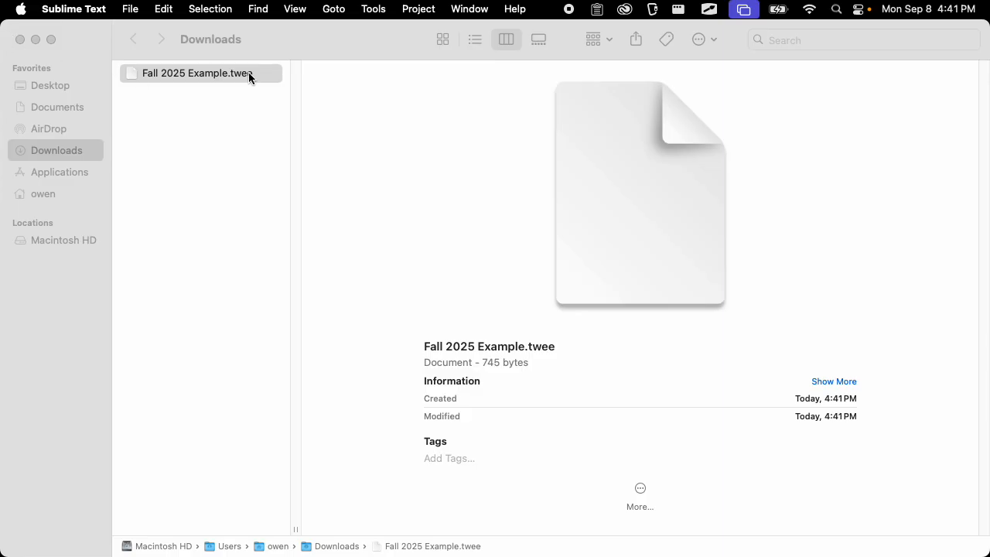
left_click(96, 9)
left_click(98, 201)
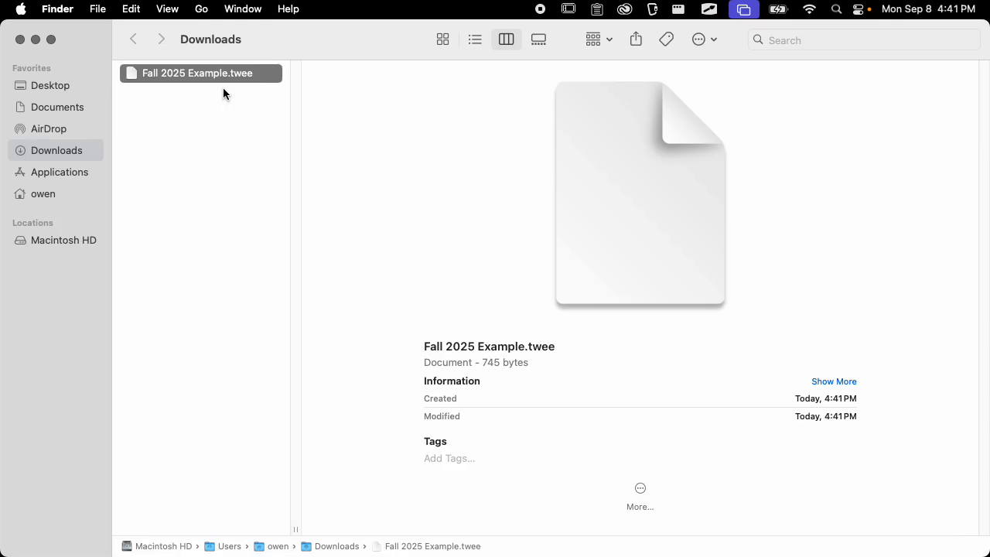
Switch to Chrome, open Twine at twinery.org/2 in a new incognito window, and skip the introduction
key("super+Tab")
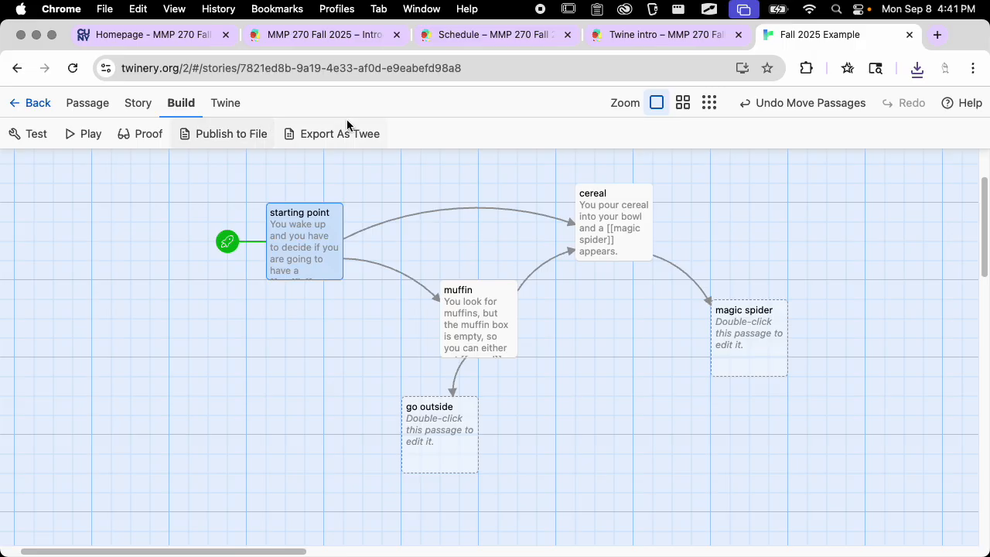
key("super+shift+n")
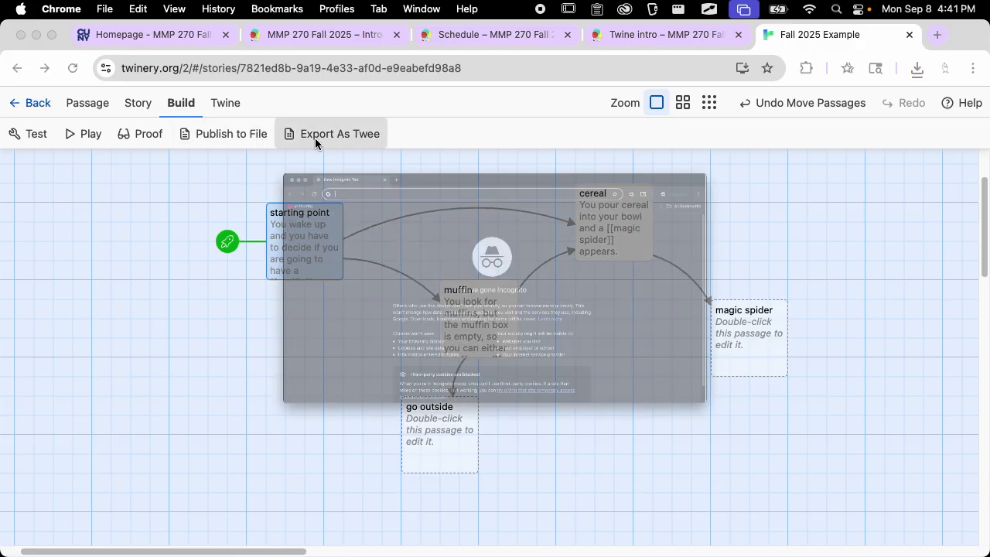
type("twi")
type("nery.")
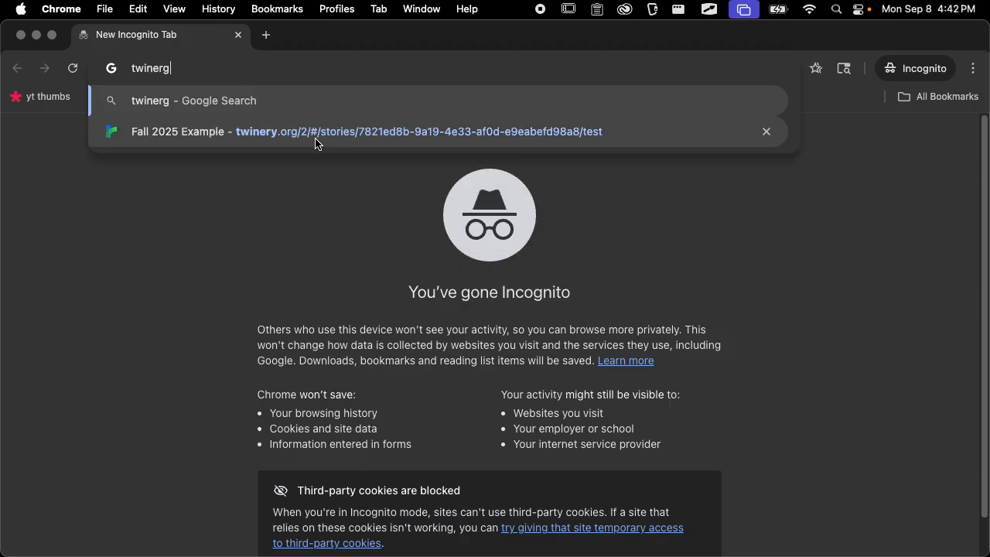
left_click(314, 133)
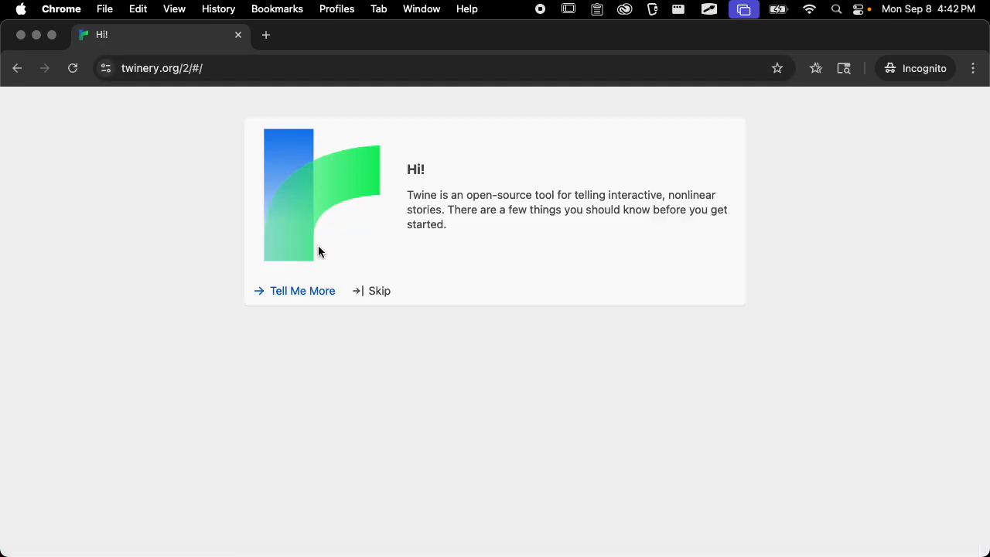
left_click(376, 292)
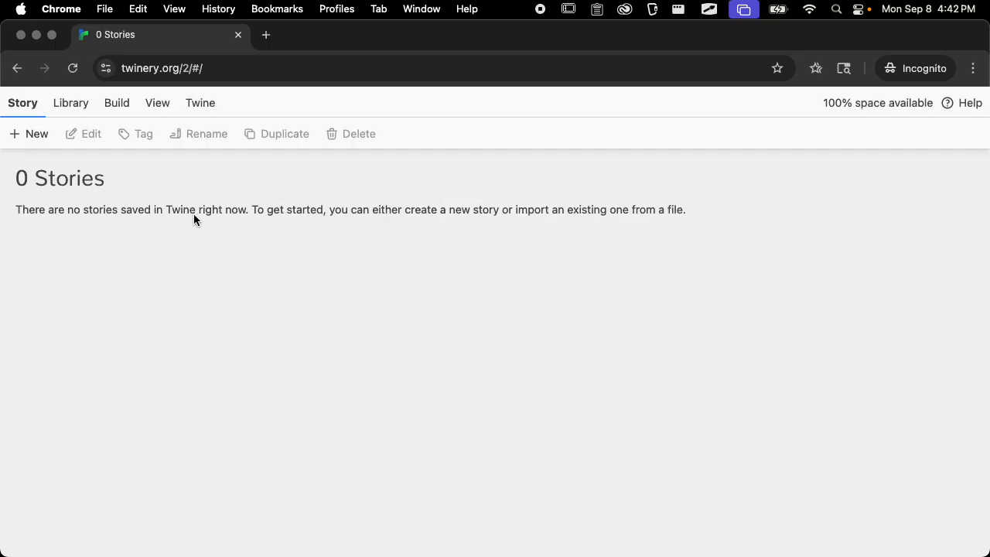
Import Fall 2025 Example.twee from Downloads into the empty Twine library
left_click(82, 108)
left_click(128, 136)
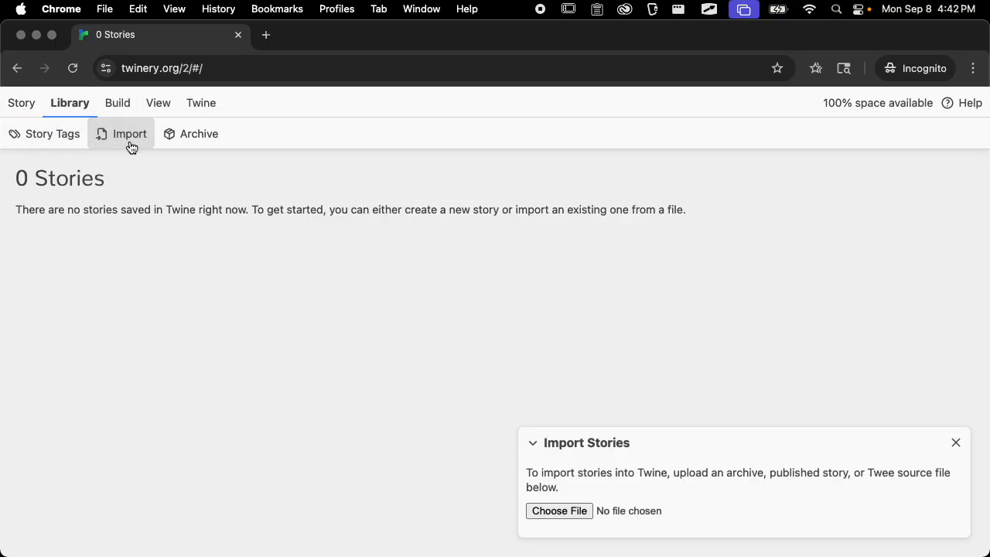
left_click(577, 512)
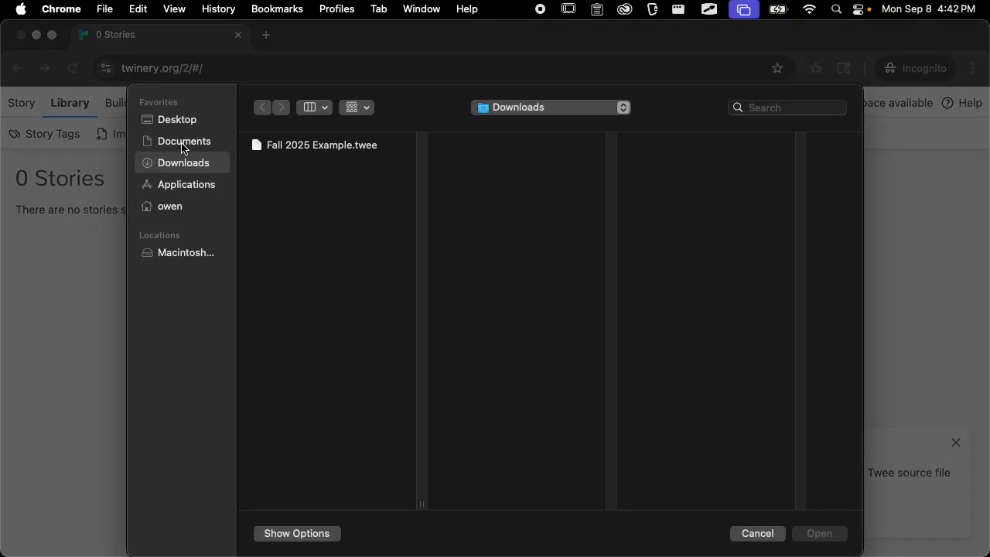
left_click(292, 145)
left_click(819, 534)
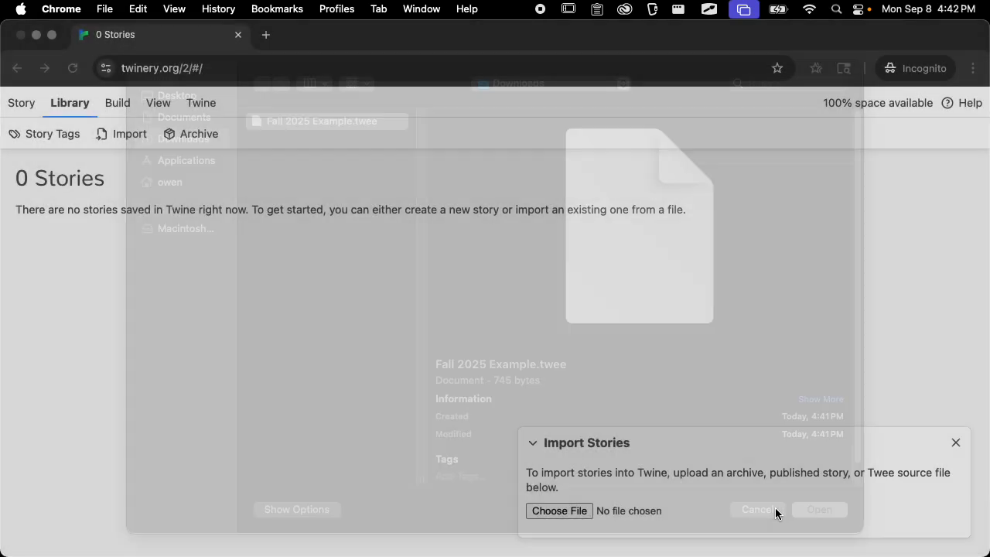
left_click(774, 507)
Open the imported story to view its passage map, and close the incognito window
left_click(135, 270)
double_click(135, 268)
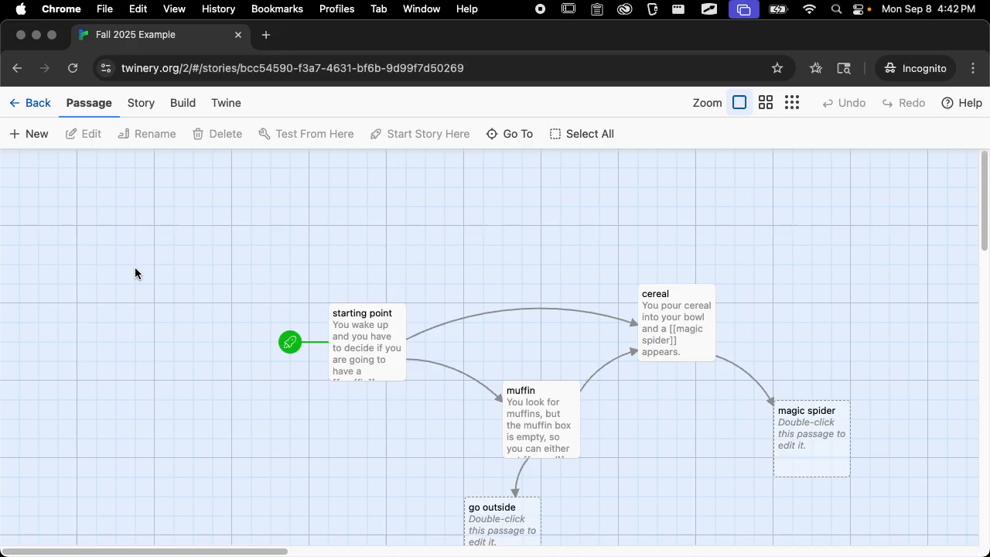
left_click(237, 34)
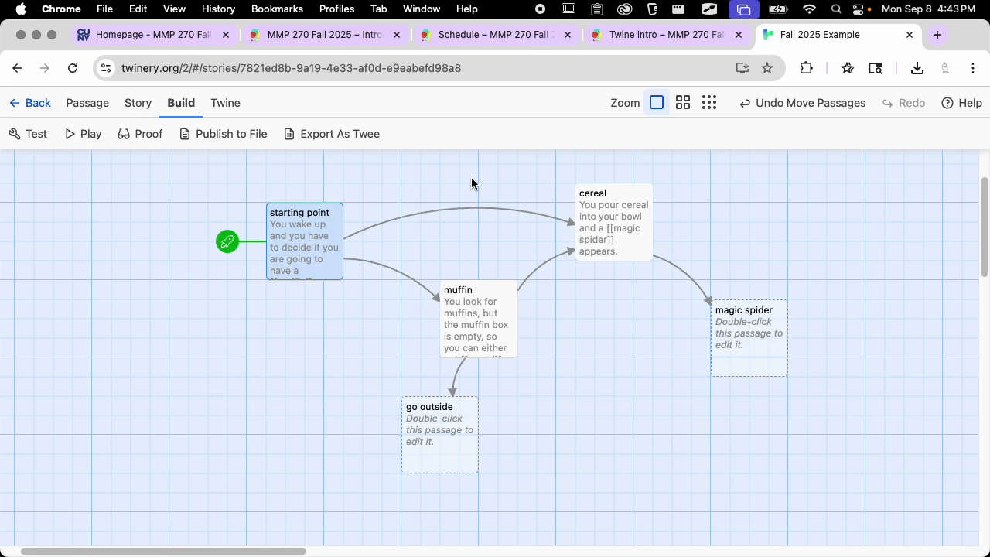
Move the Fall 2025 Example story into its own browser window and shrink it to uncover the Twine intro page behind it
left_click_drag(779, 34, 786, 100)
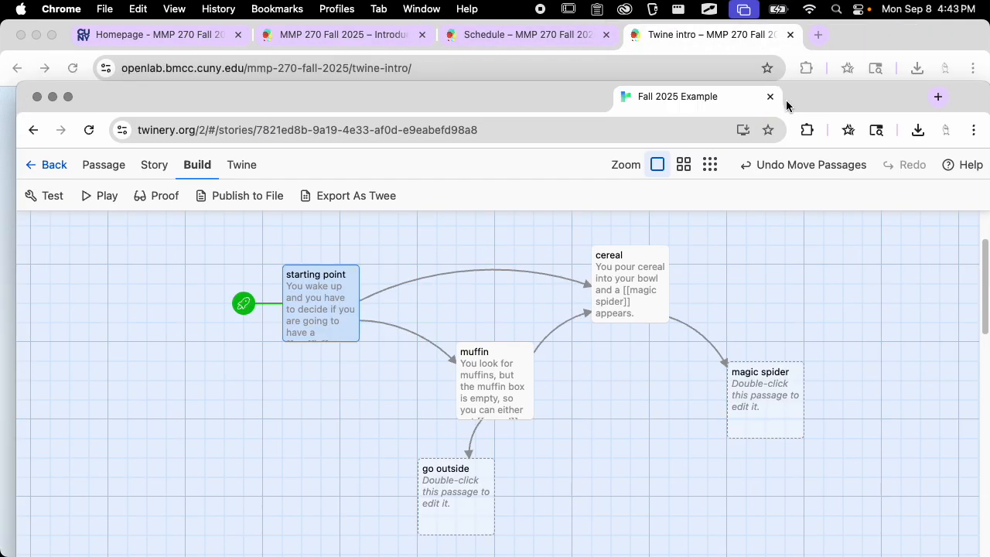
left_click_drag(643, 107, 622, 33)
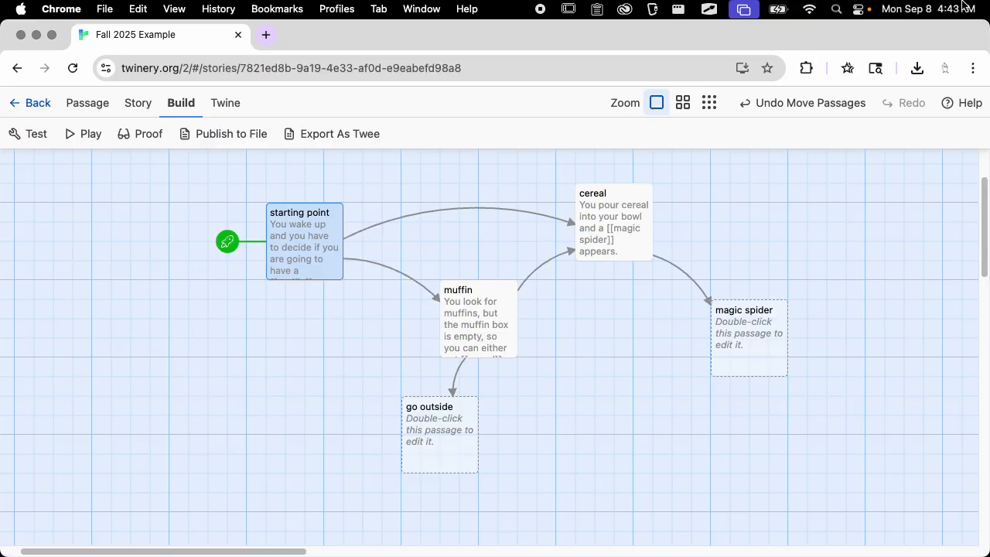
left_click_drag(983, 28, 845, 53)
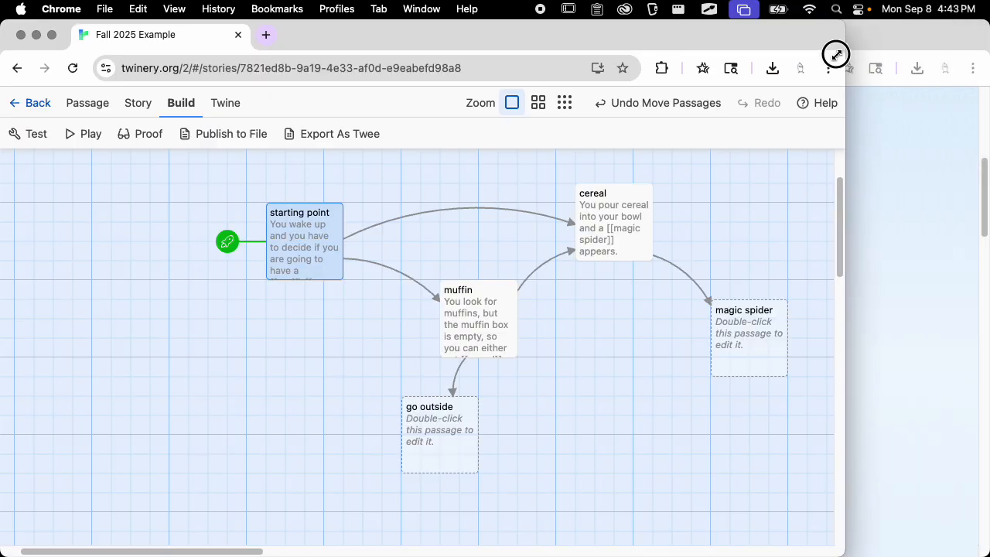
double_click(771, 42)
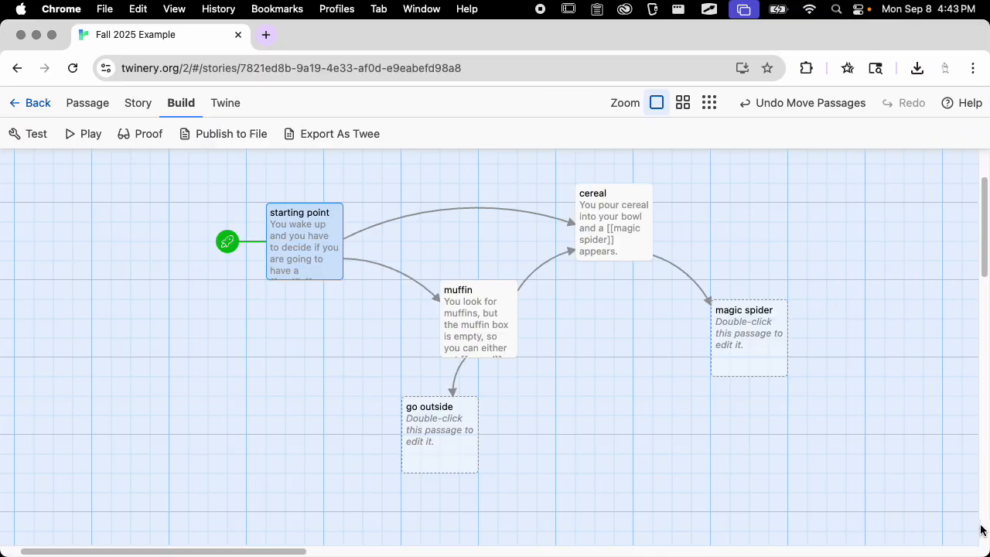
left_click_drag(980, 550, 735, 486)
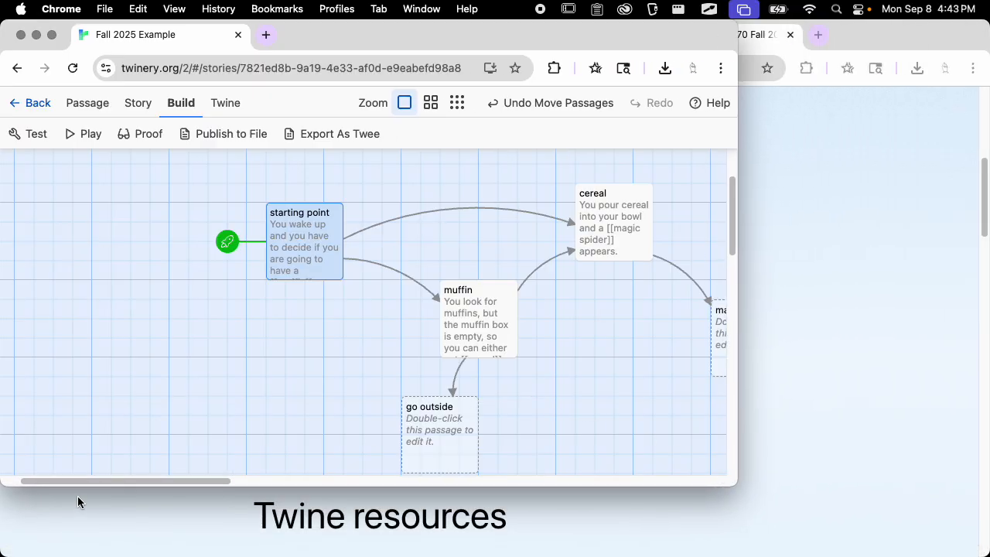
Enlarge the story's browser window to fill the screen, with all five passages of the map in view
left_click_drag(119, 484, 284, 493)
left_click_drag(855, 203, 859, 208)
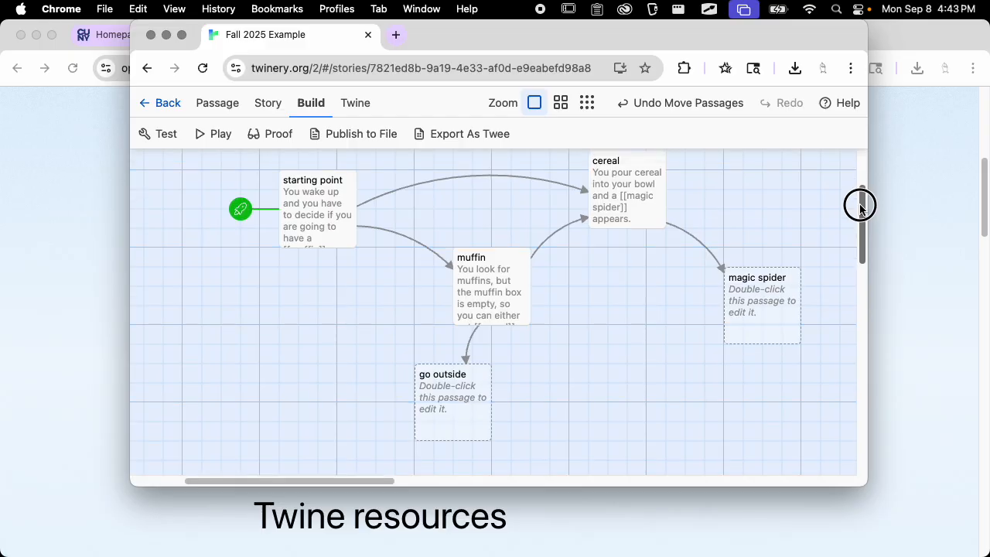
double_click(599, 48)
scroll(446, 285, "down", 1)
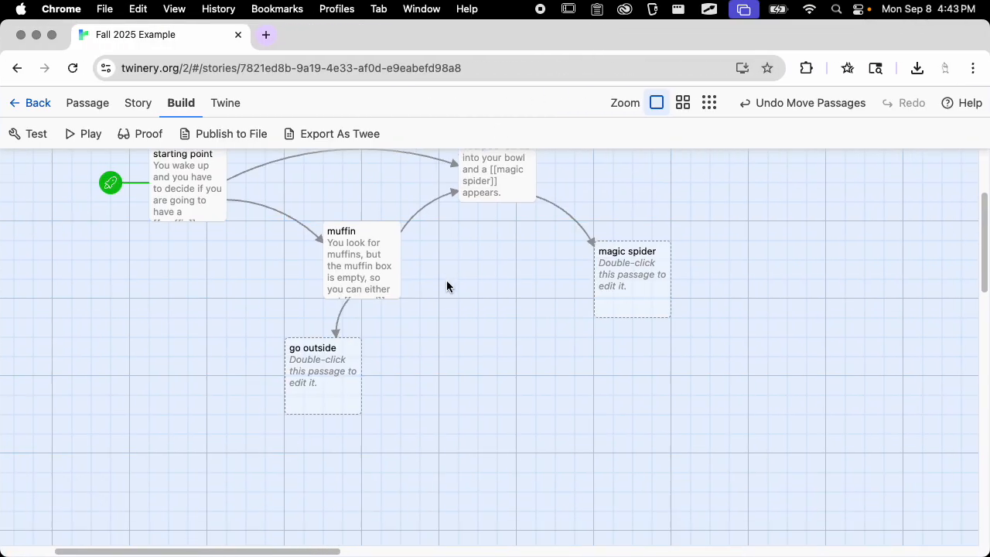
scroll(447, 285, "up", 3)
scroll(446, 285, "down", 1)
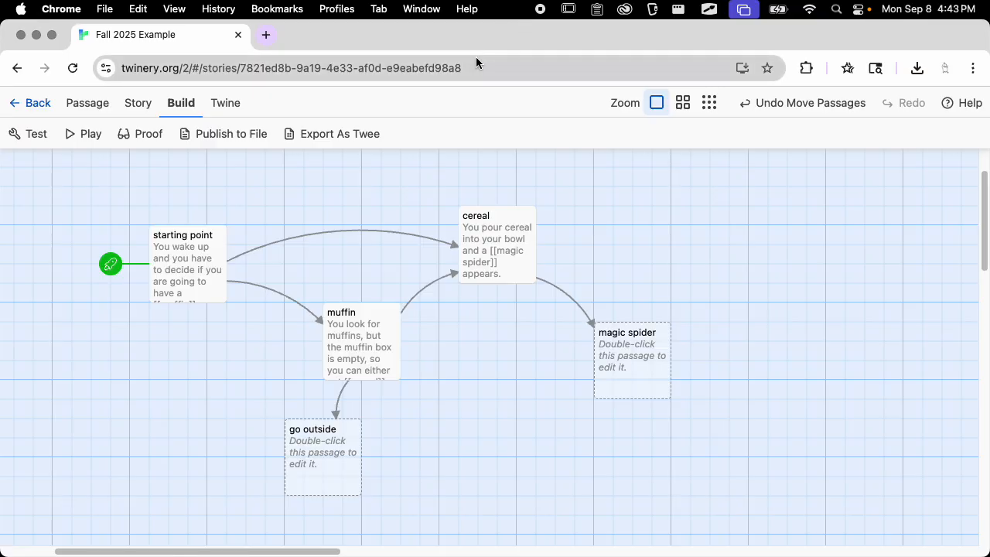
key("super+space")
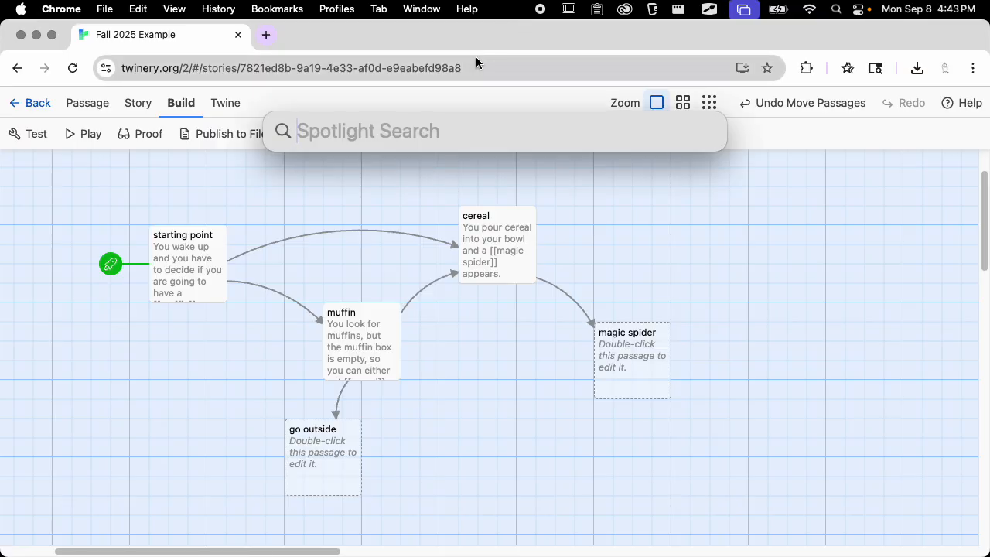
type("screenshot")
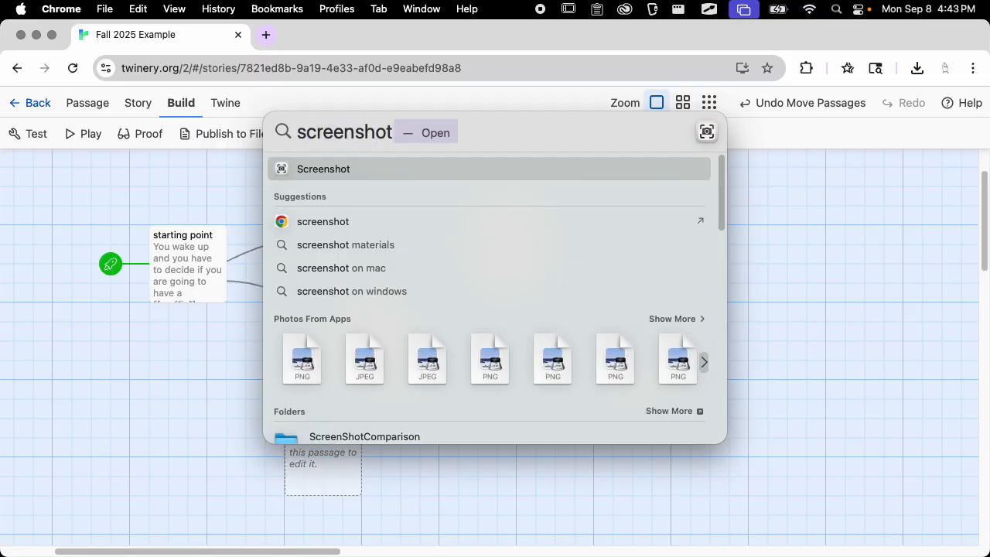
key("Escape")
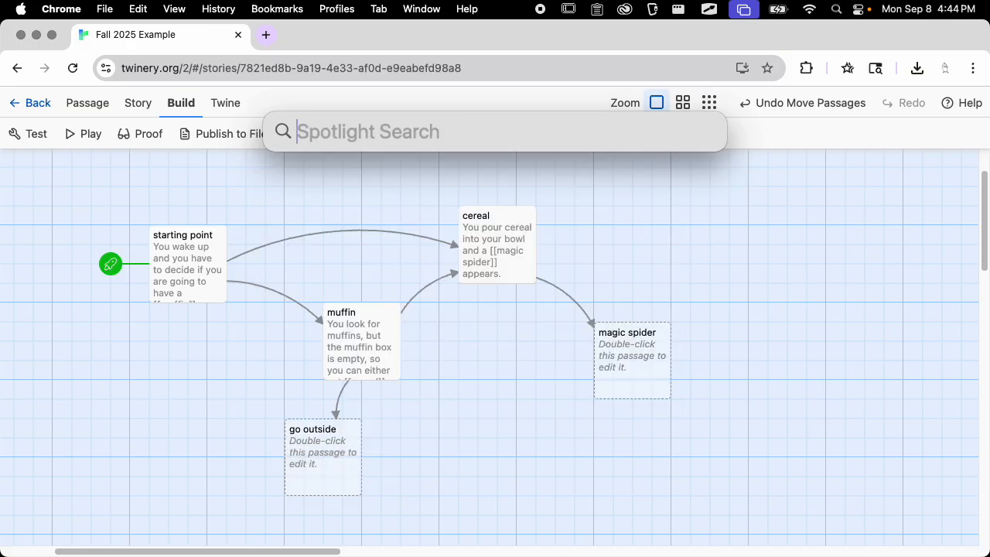
key("Escape")
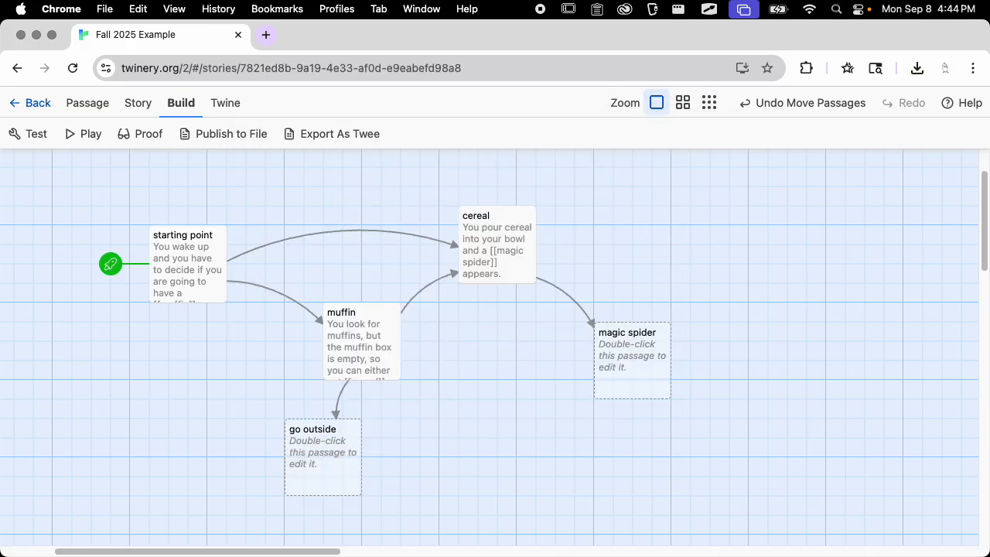
Capture a screenshot of the entire browser window showing the story's passage map
key("super+shift+4")
left_click_drag(3, 18, 656, 255)
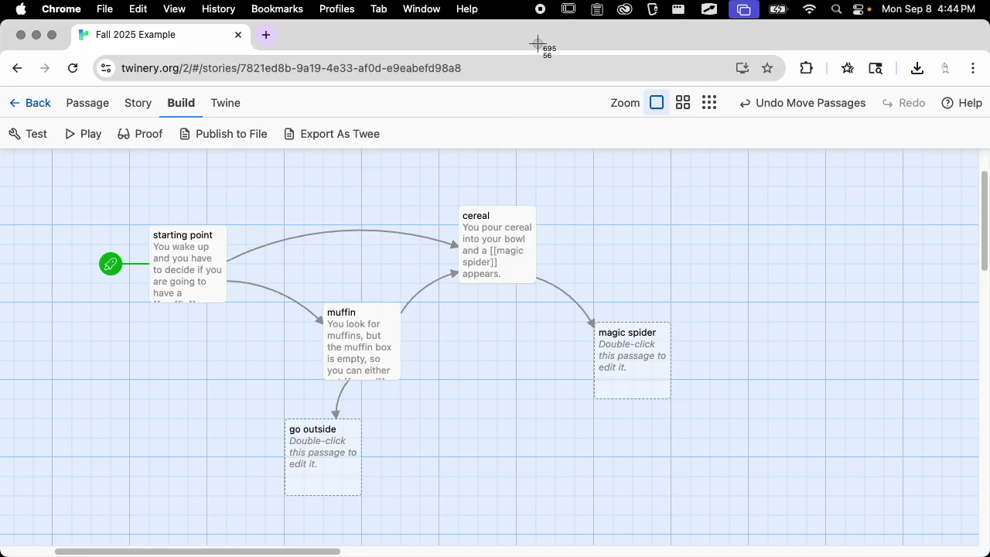
key("space")
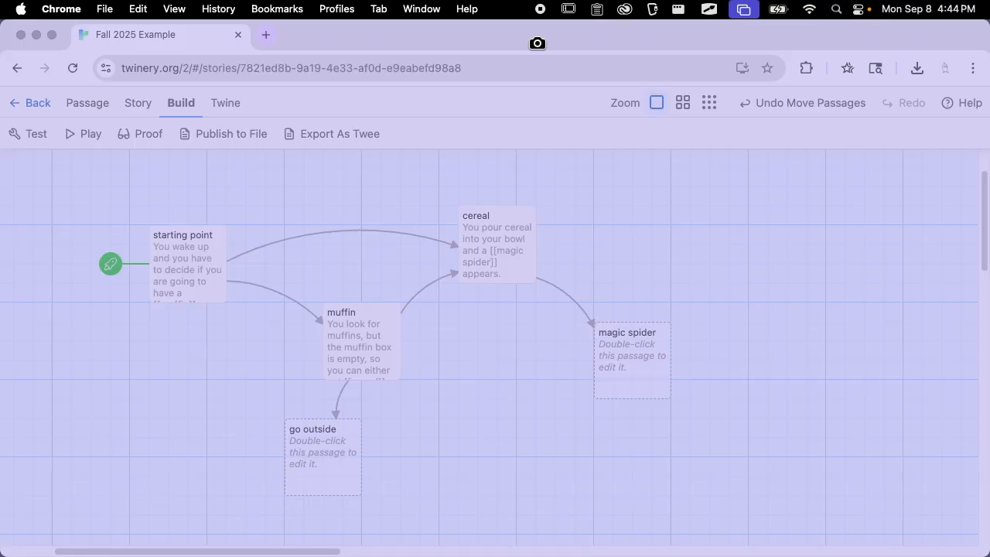
left_click(570, 99)
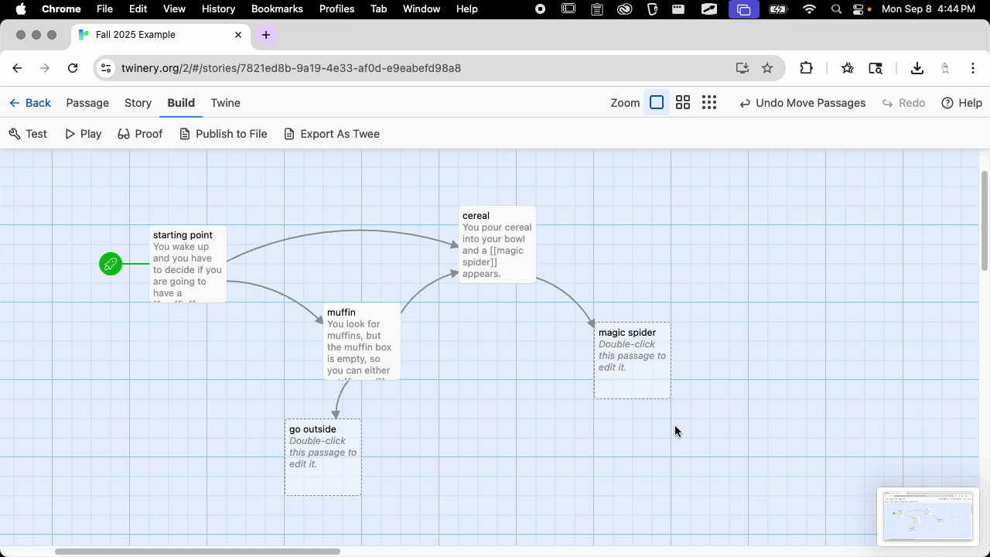
Switch to Finder, find the new screenshot on the Desktop, and preview it at full size
mouse_move(959, 139)
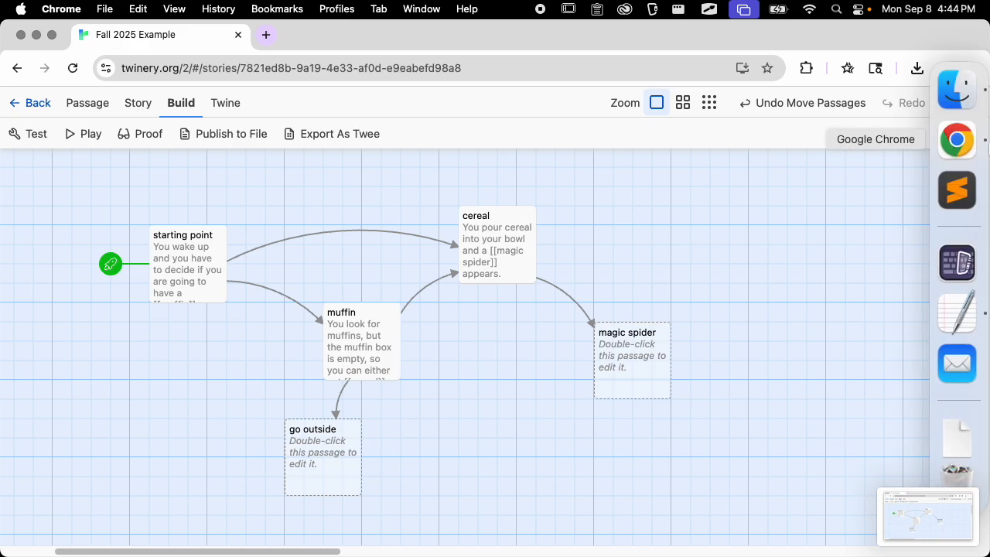
left_click(965, 101)
left_click(54, 92)
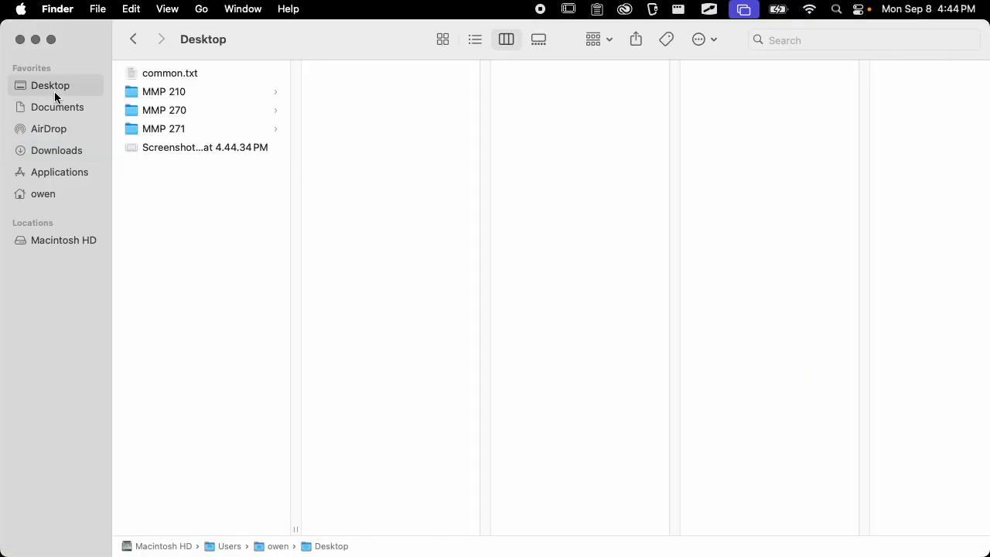
left_click(192, 147)
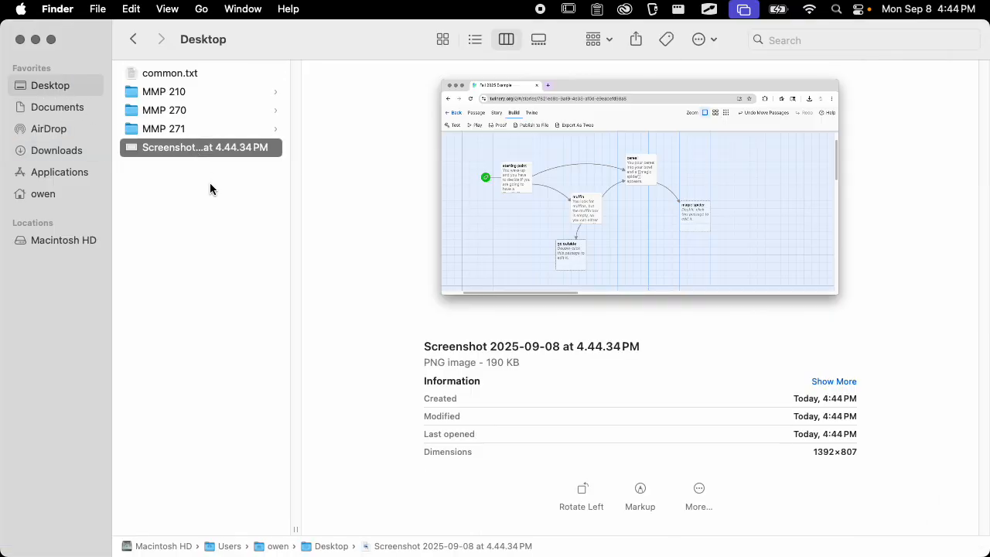
key("space")
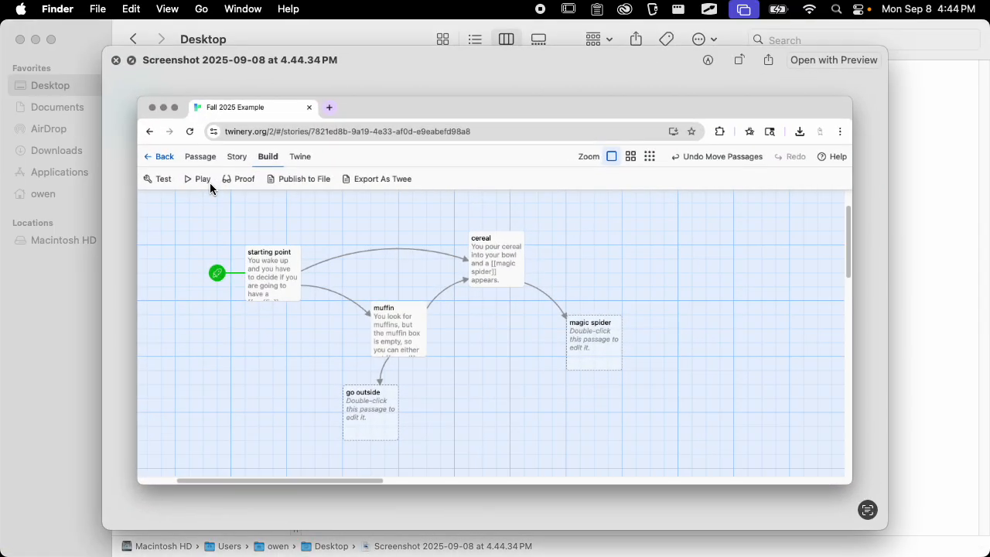
key("space")
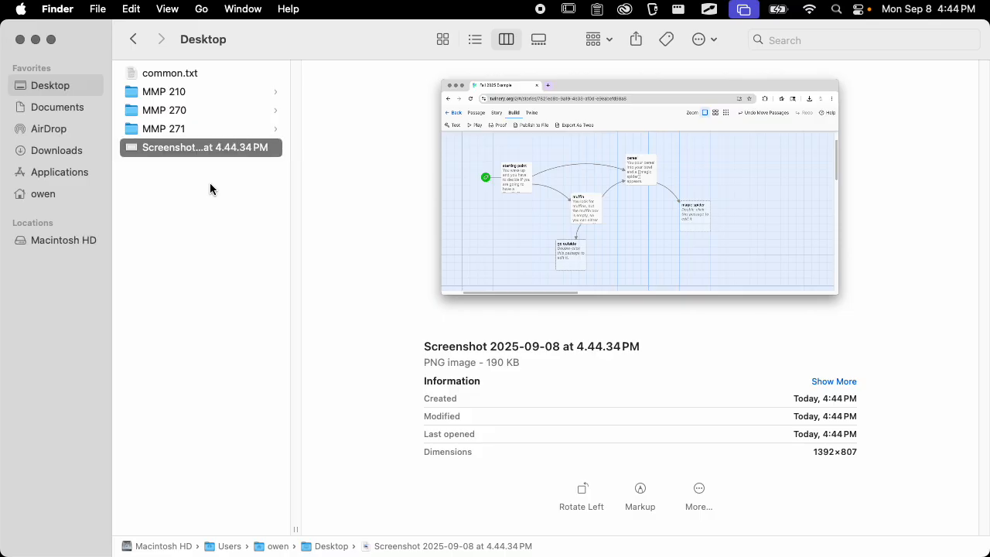
key("space")
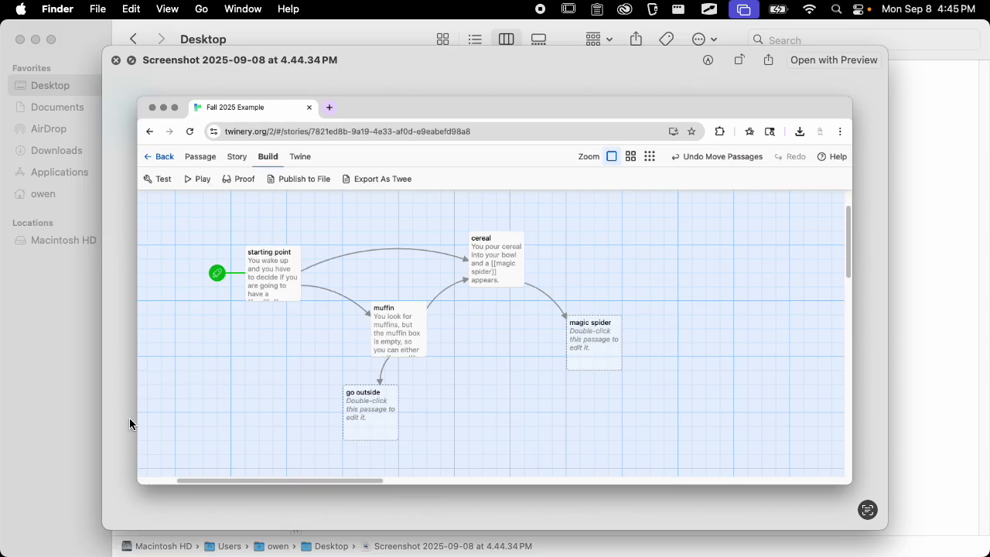
key("space")
key("space")
key("space")
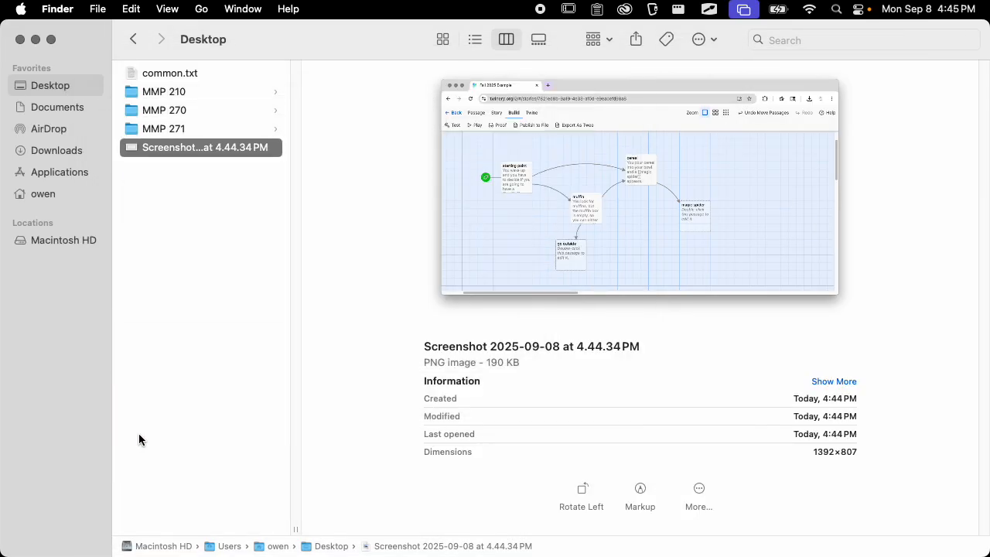
Switch back to Chrome and capture a second screenshot of the passage map window
key("super+Tab")
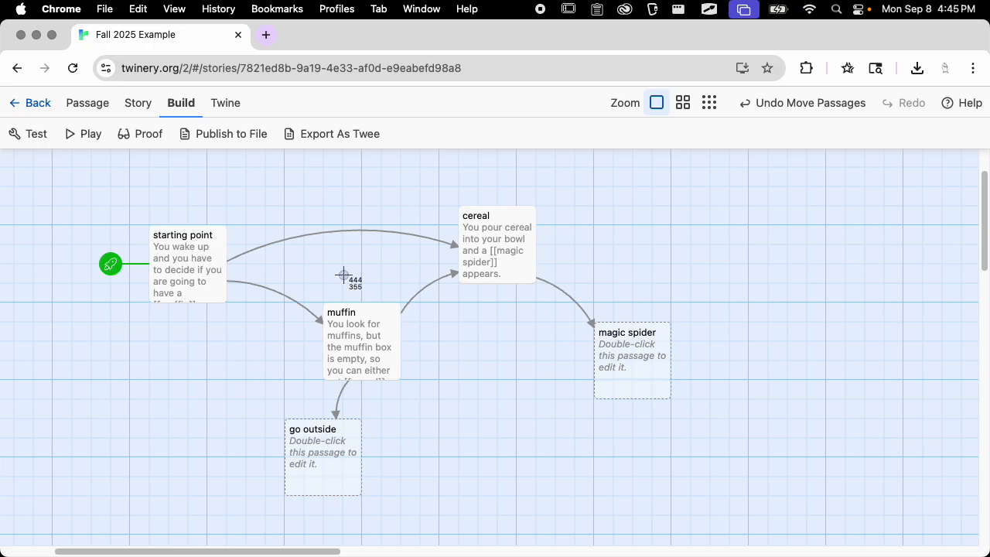
key("space")
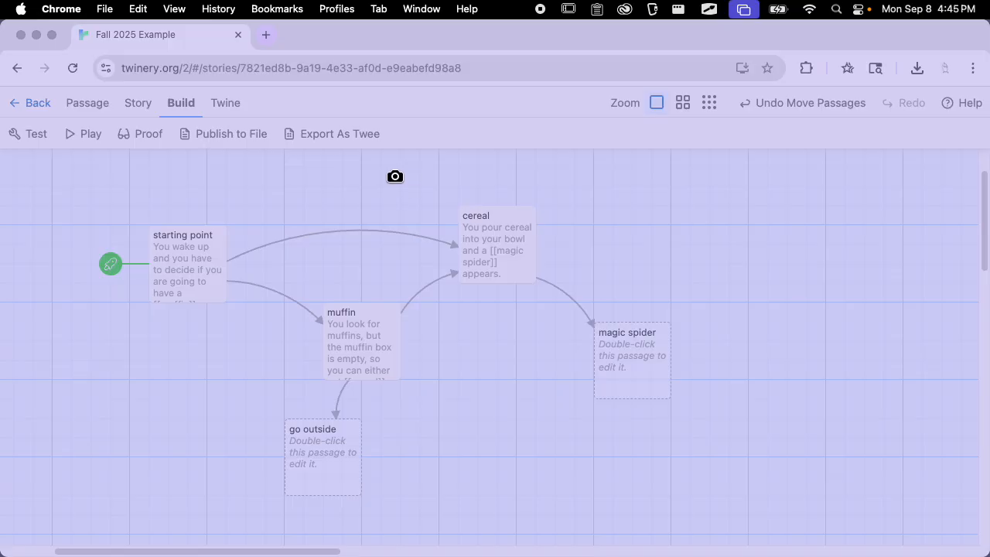
left_click(394, 176)
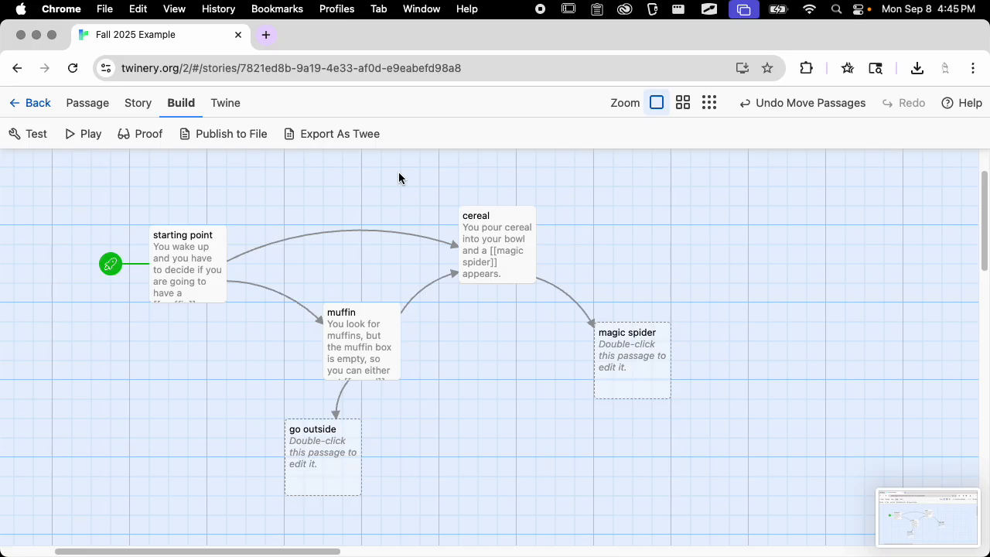
Return to Finder and compare the two passage map screenshots on the Desktop in full-size preview
key("super+Tab")
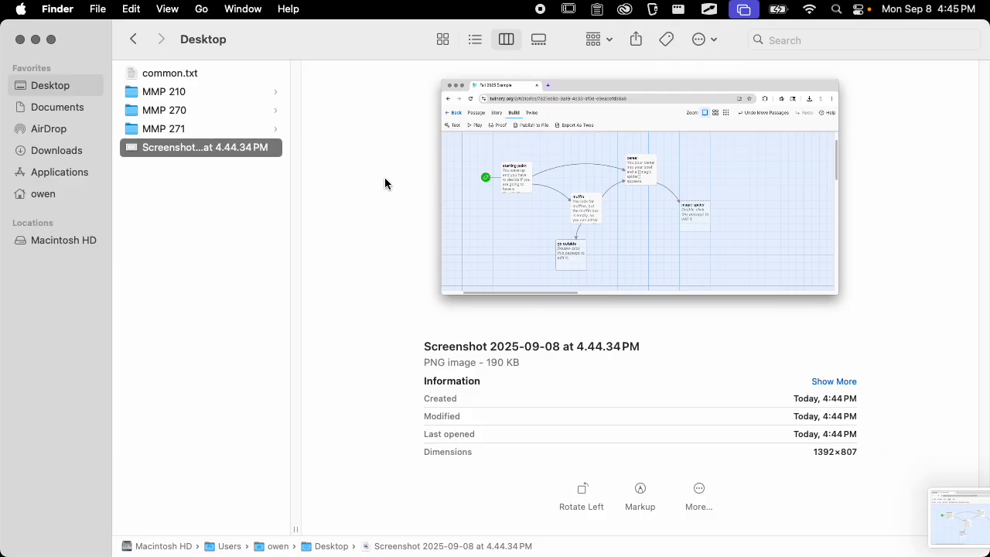
left_click(236, 166)
key("space")
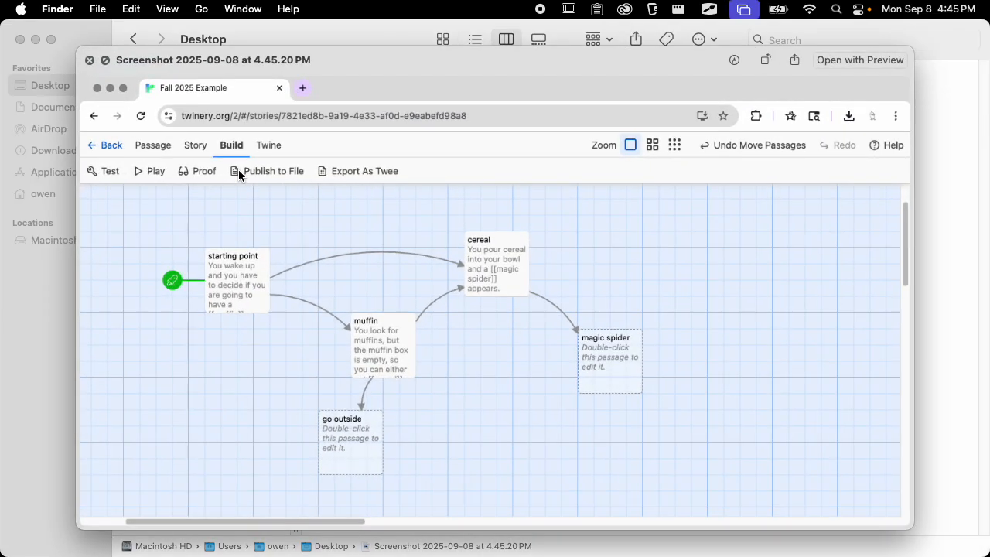
key("Up")
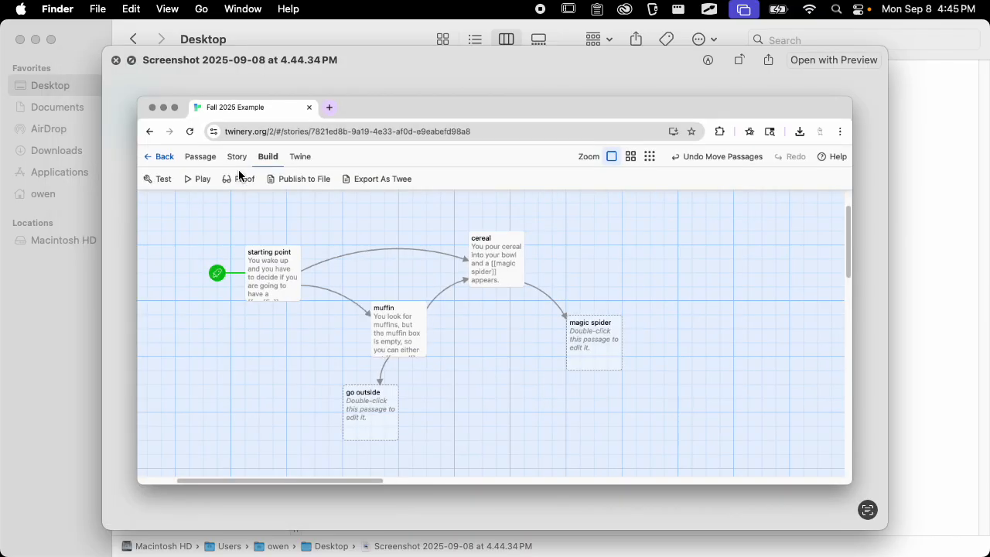
key("Down")
key("Up")
key("Down")
key("Up")
key("space")
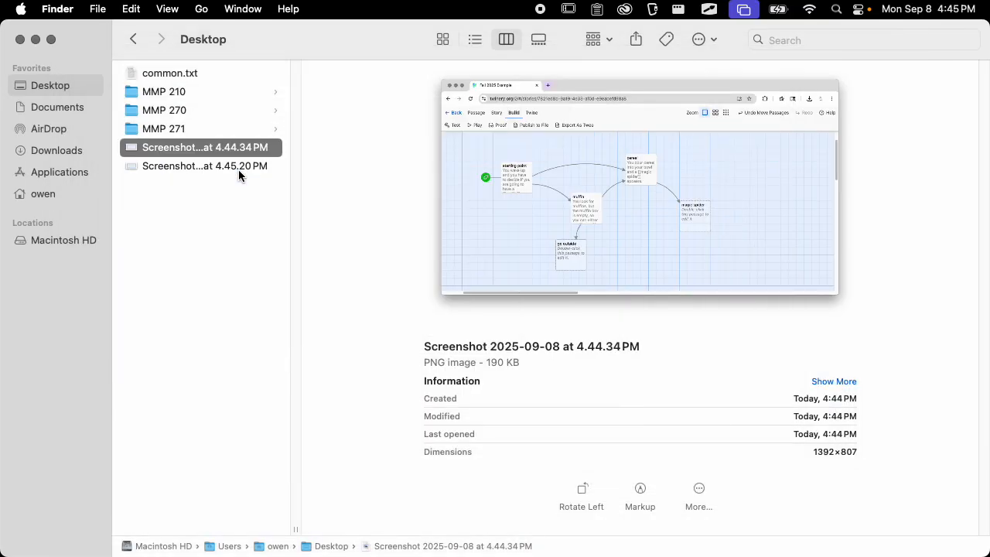
left_click(276, 191)
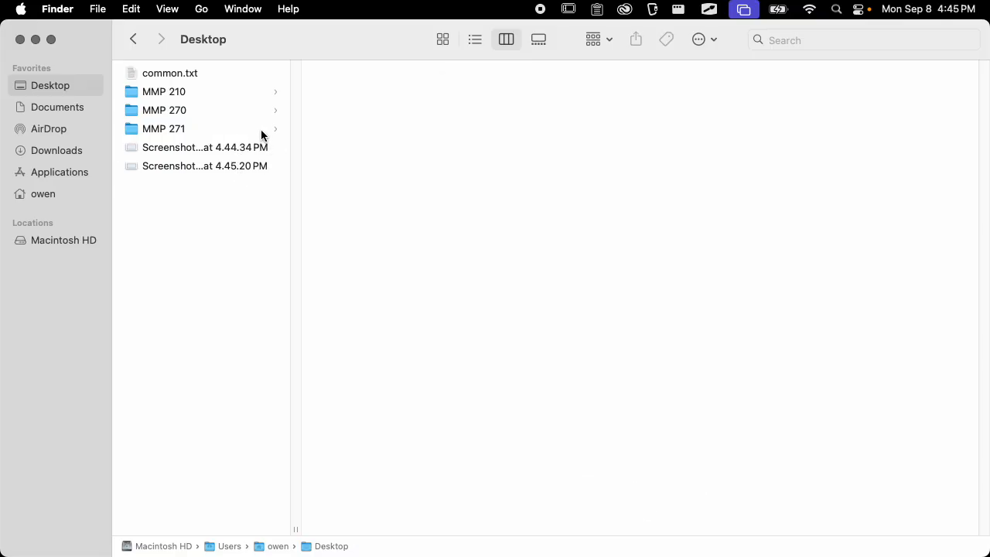
left_click(264, 147)
key("space")
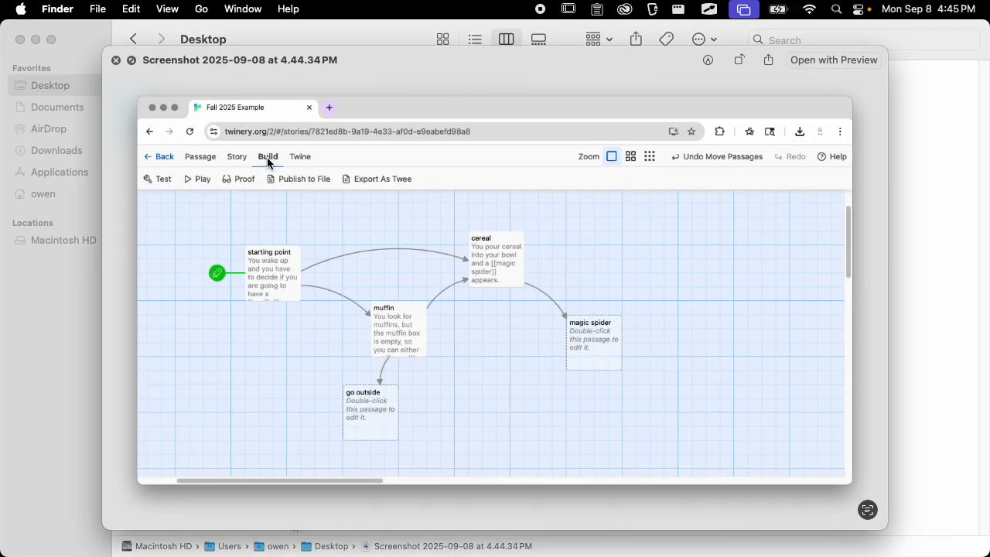
key("space")
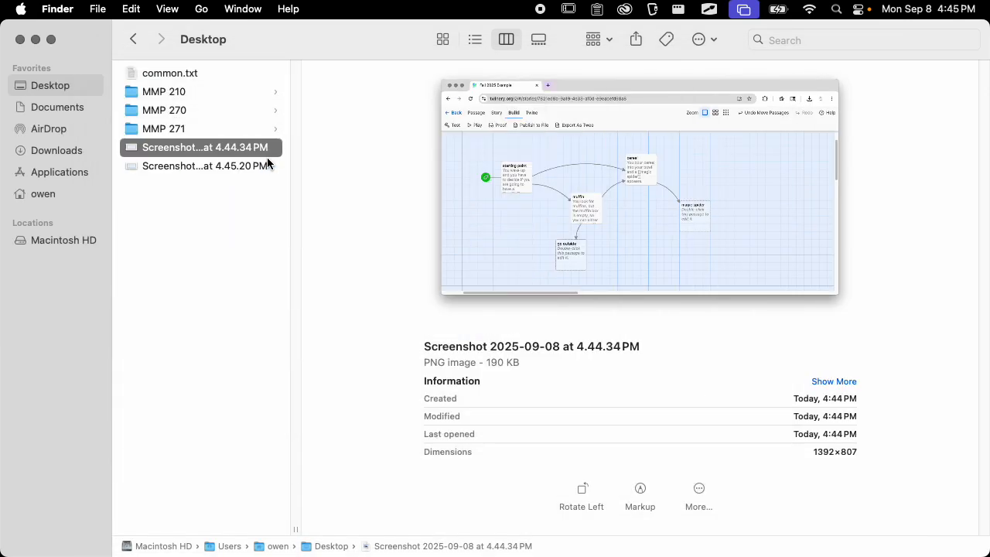
Rename the 4.44.34 PM screenshot as twine_editor and delete the 4.45.20 PM screenshot from the Desktop
key("Down")
key("Up")
key("Down")
key("Up")
key("Return")
type("twin")
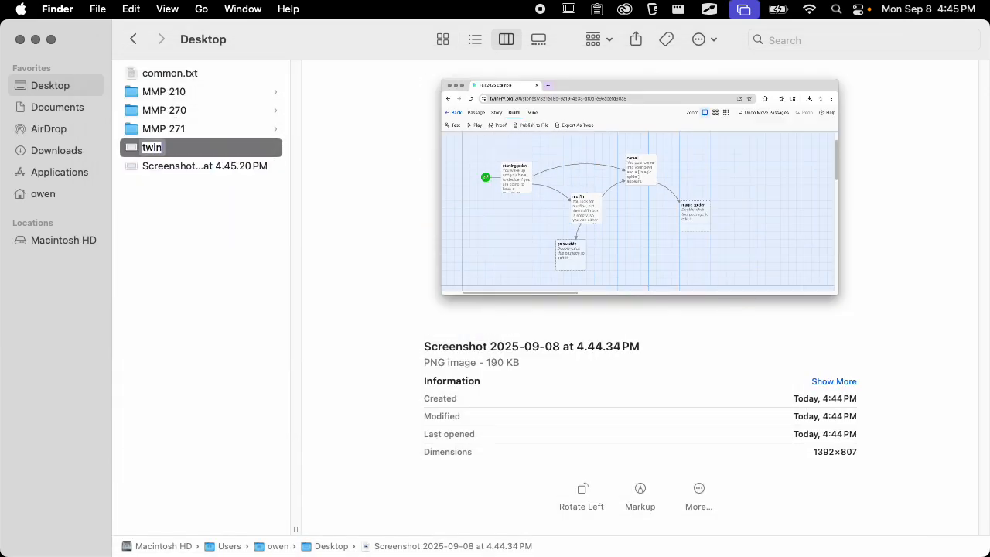
type("e_editor")
key("Return")
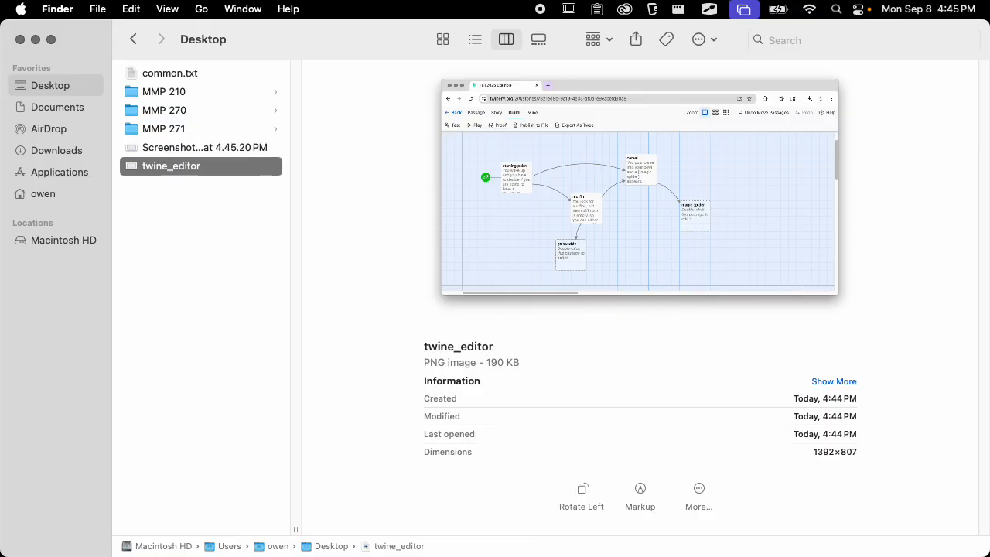
key("Up")
key("super+BackSpace")
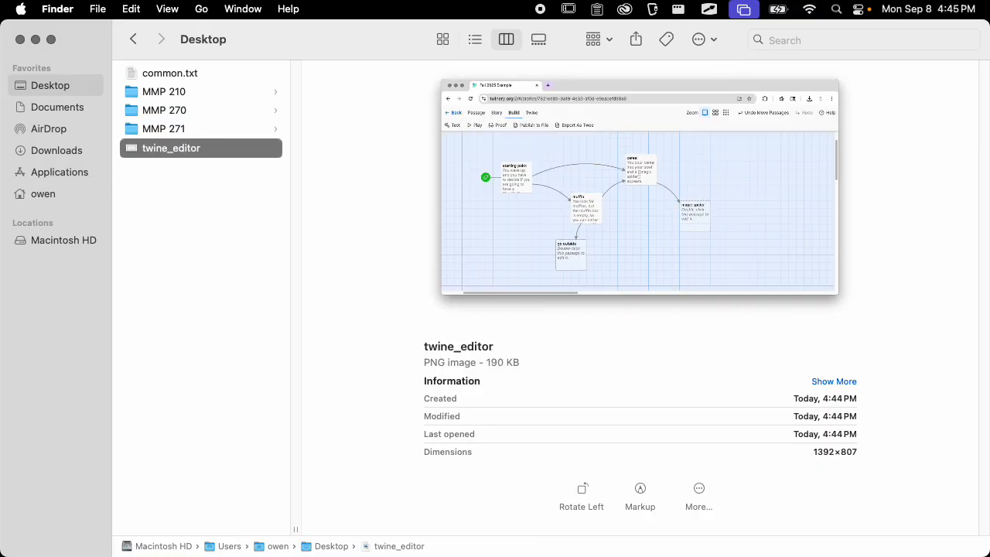
Play the story from Twine in Chrome, capture a screenshot of the window with its opening passage, and return to Finder
key("super+Tab")
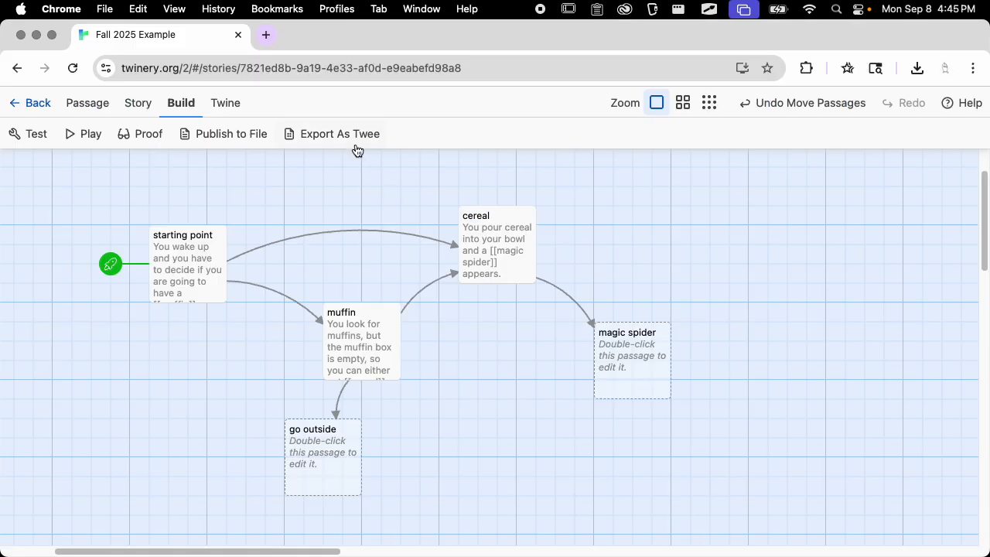
left_click(89, 138)
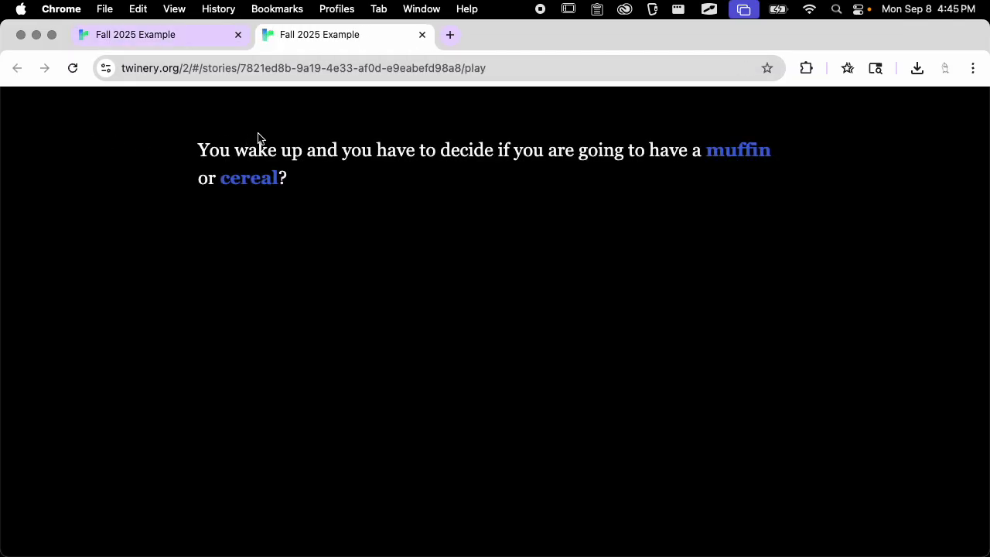
key("super+shift+4")
key("space")
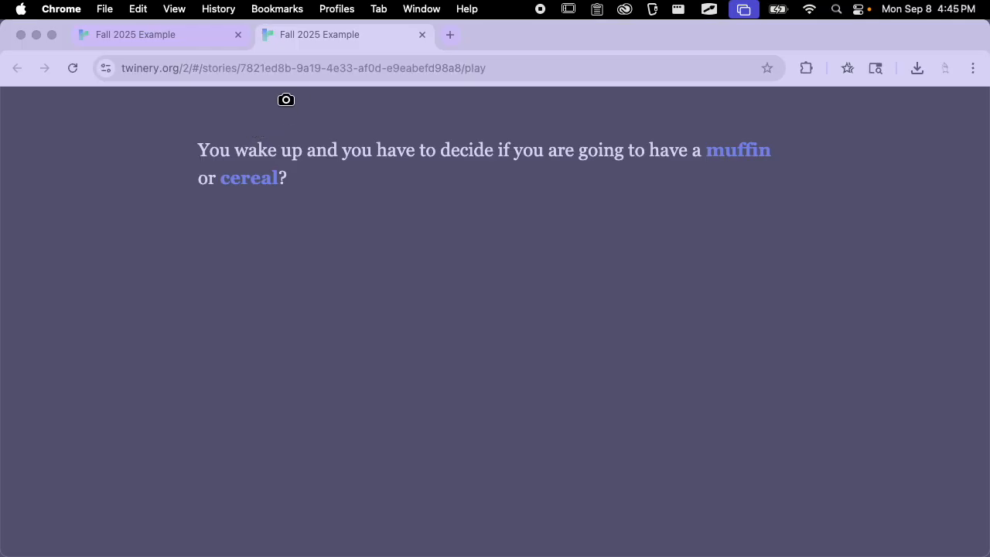
left_click(286, 103)
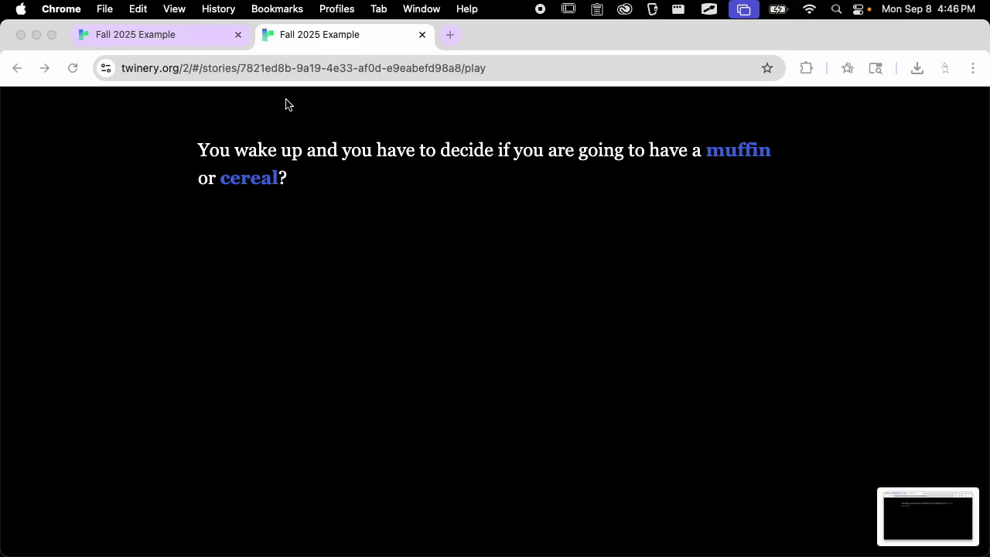
key("super+Tab")
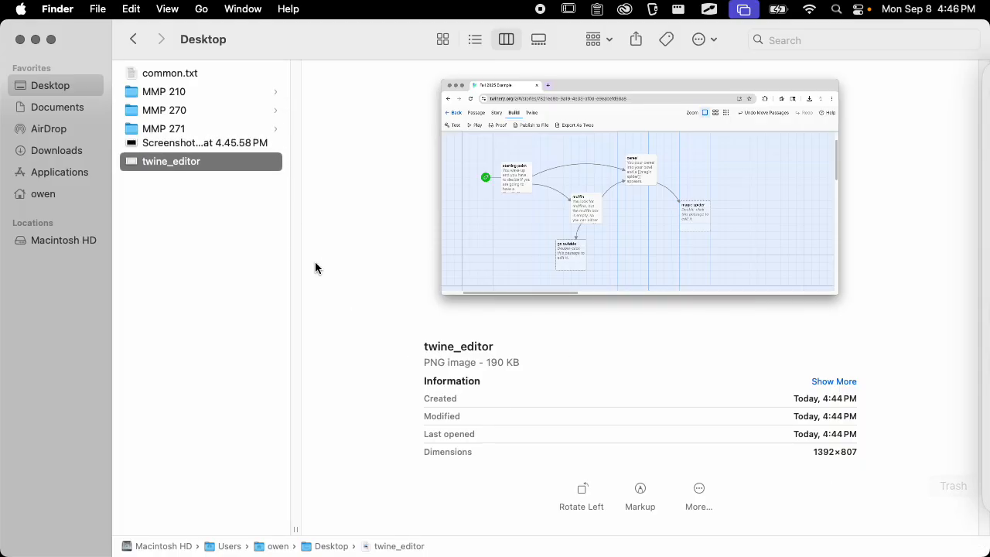
Rename the 4.45.58 PM screenshot on the Desktop as twine_preview
left_click(203, 147)
key("Return")
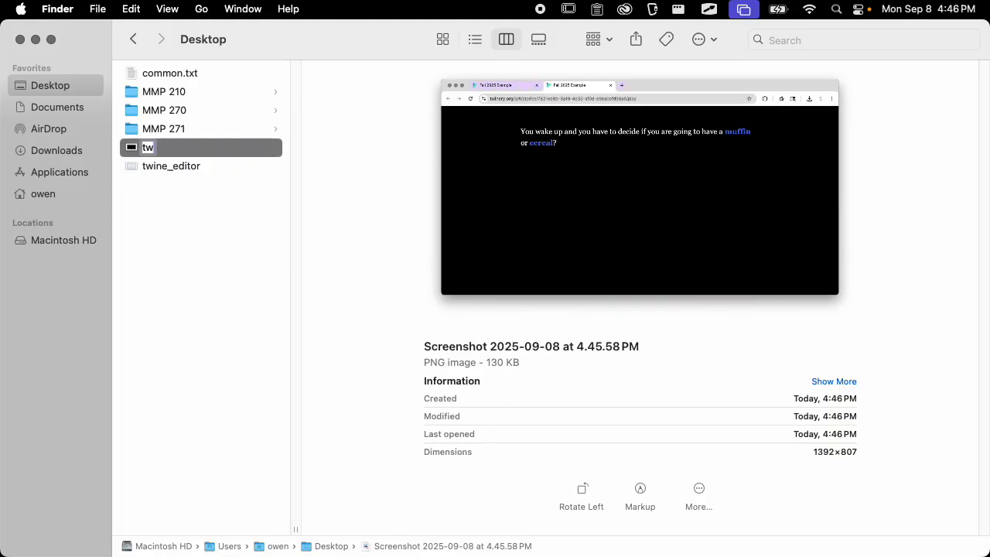
type("twine_preview")
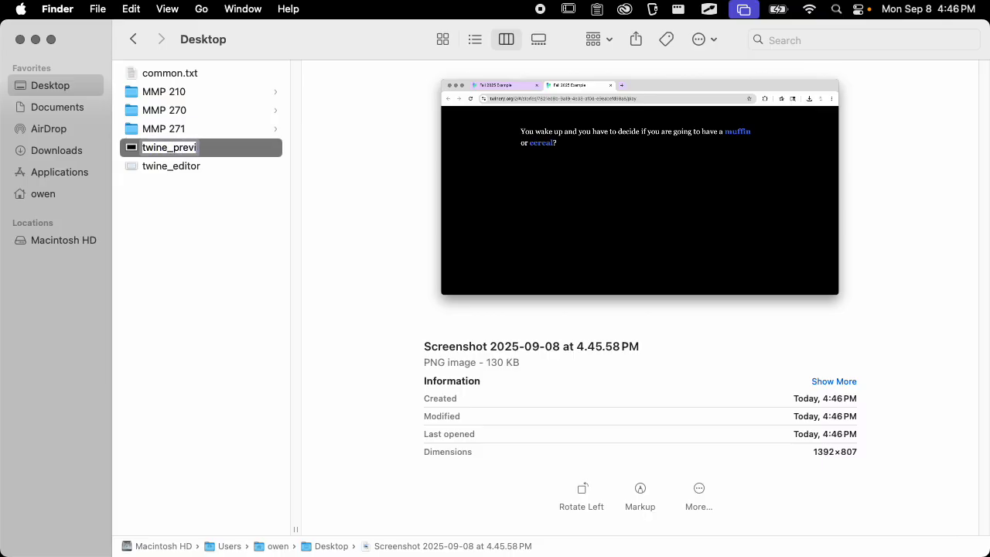
key("Return")
Check the twine_editor and twine_preview images in full-size preview and close the preview
key("space")
key("Up")
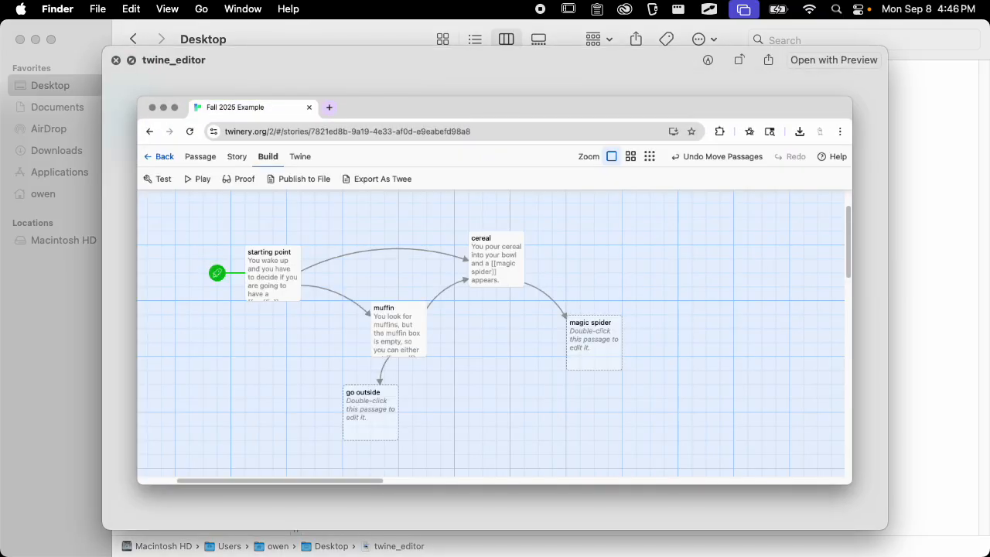
key("Down")
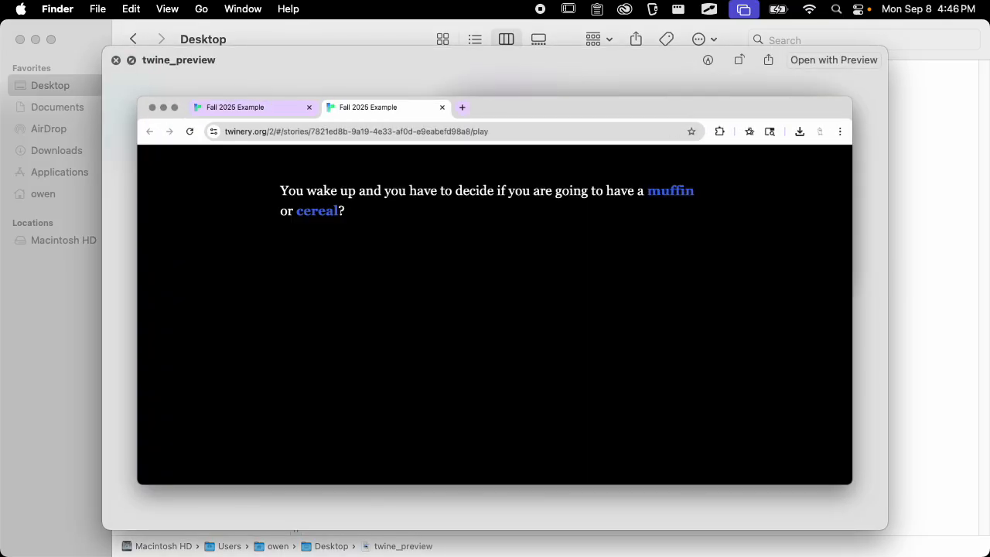
key("space")
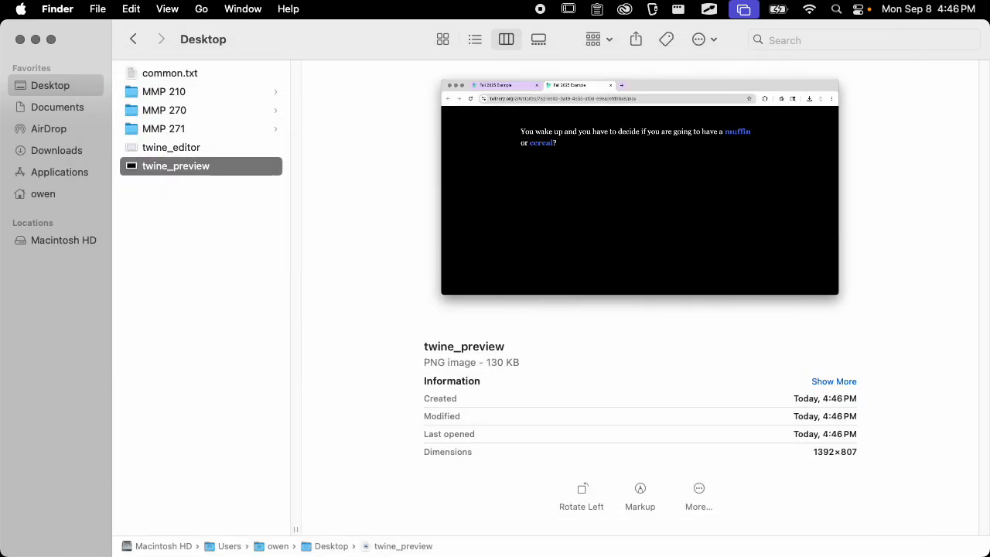
Switch to Chrome and bring up the MMP 270 Fall 2025 course site in the other browser window
key("super+Tab")
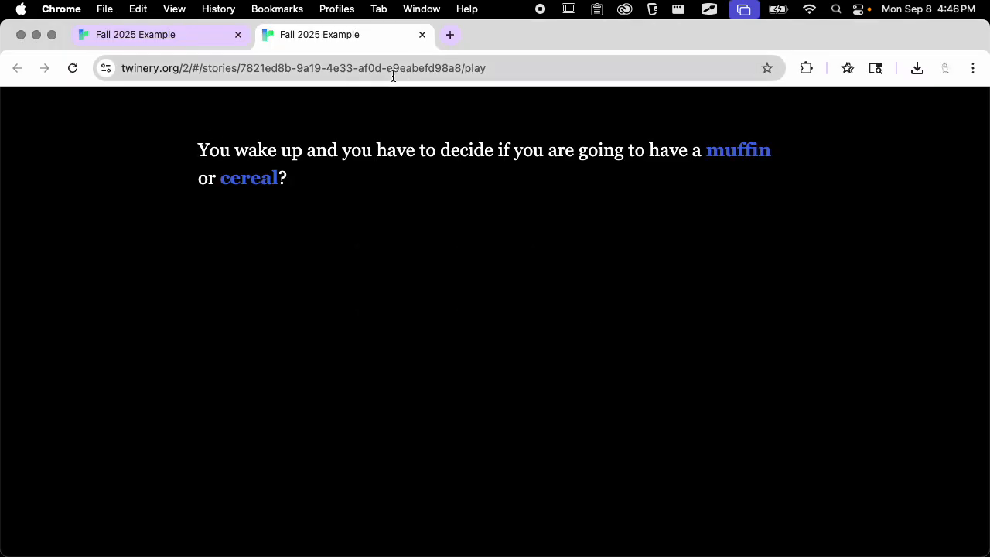
left_click_drag(577, 34, 640, 69)
left_click_drag(536, 73, 642, 69)
double_click(566, 38)
left_click_drag(305, 58, 714, 32)
left_click(364, 34)
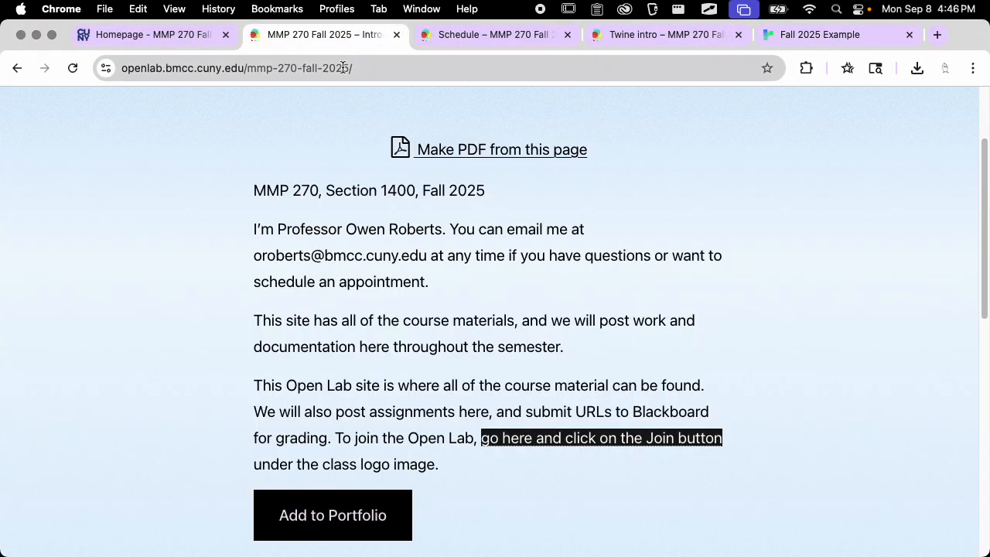
Create a new post on the course site and title it "My twine story"
scroll(368, 123, "up", 3)
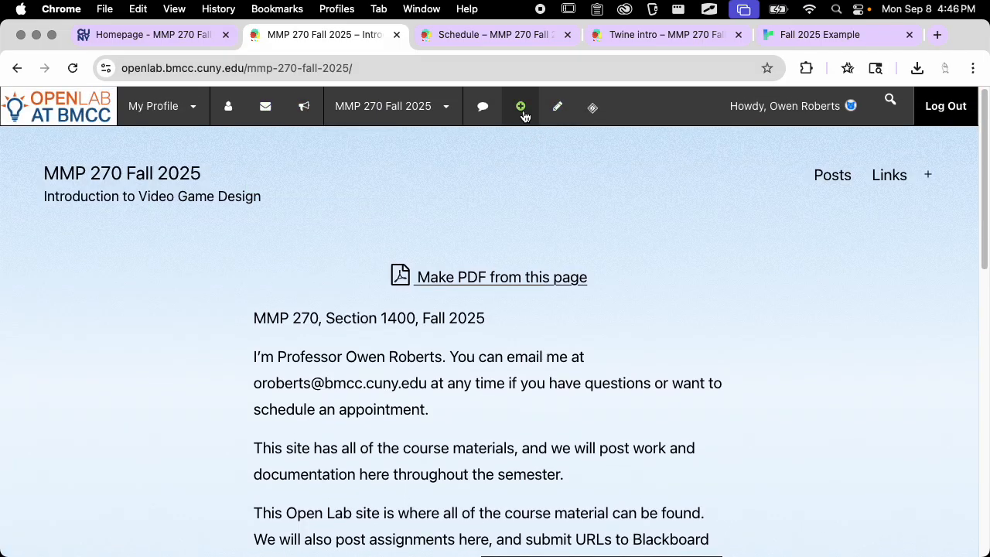
left_click(524, 141)
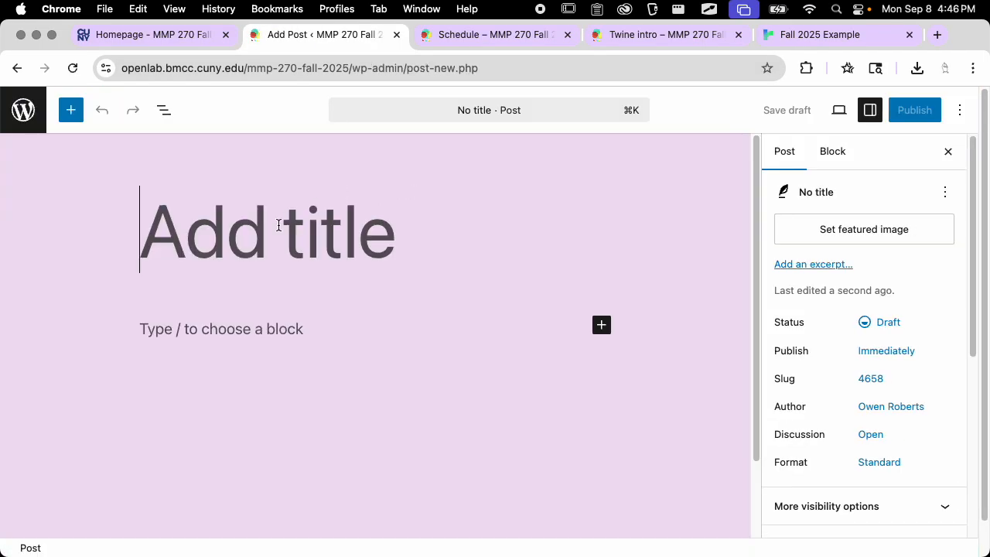
type("My twine story")
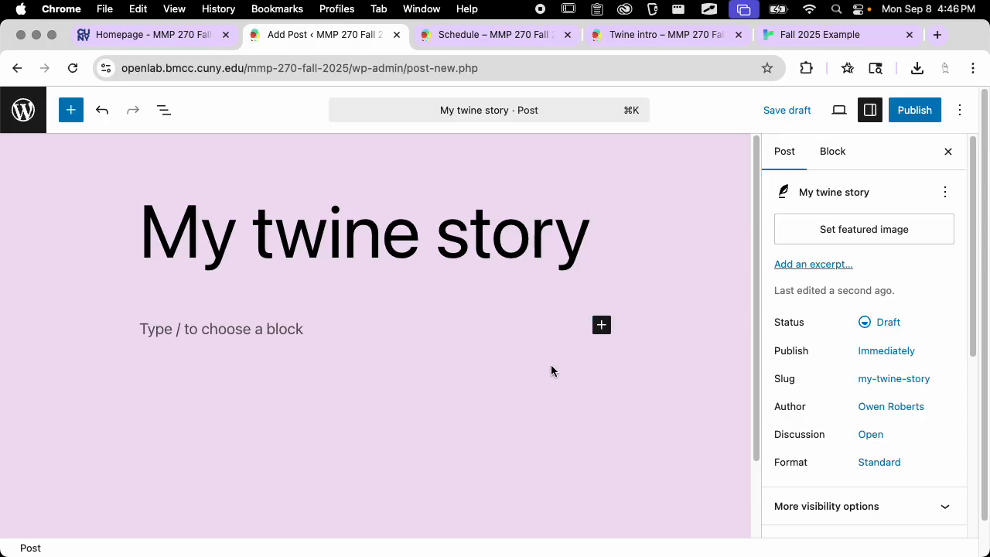
Insert an Image block below the post title and upload twine_editor from the Desktop into it
left_click(377, 338)
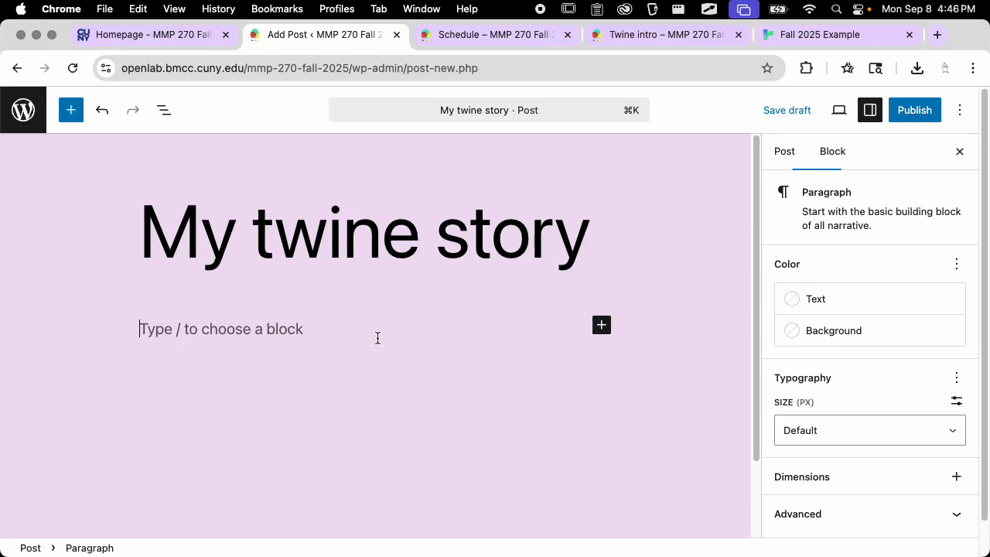
left_click(601, 327)
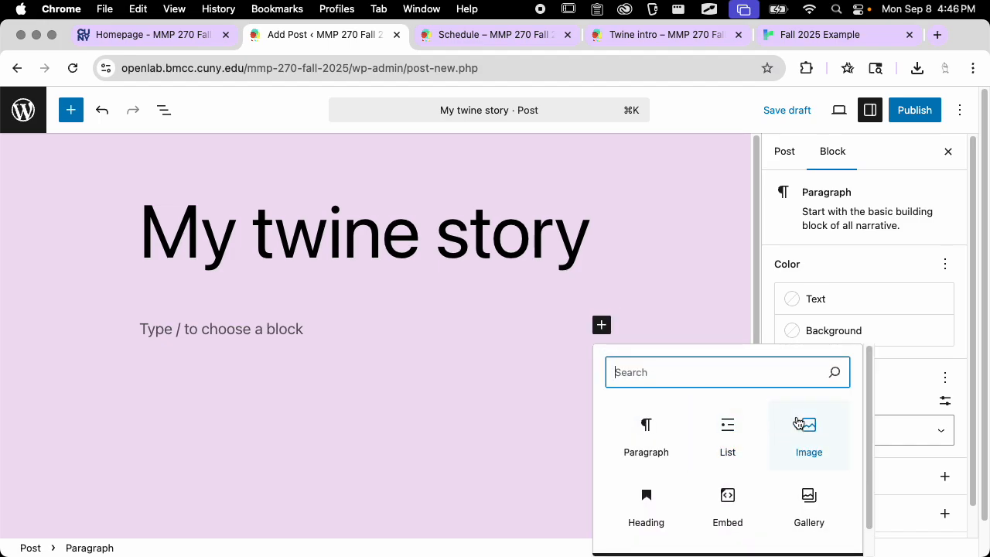
type("image")
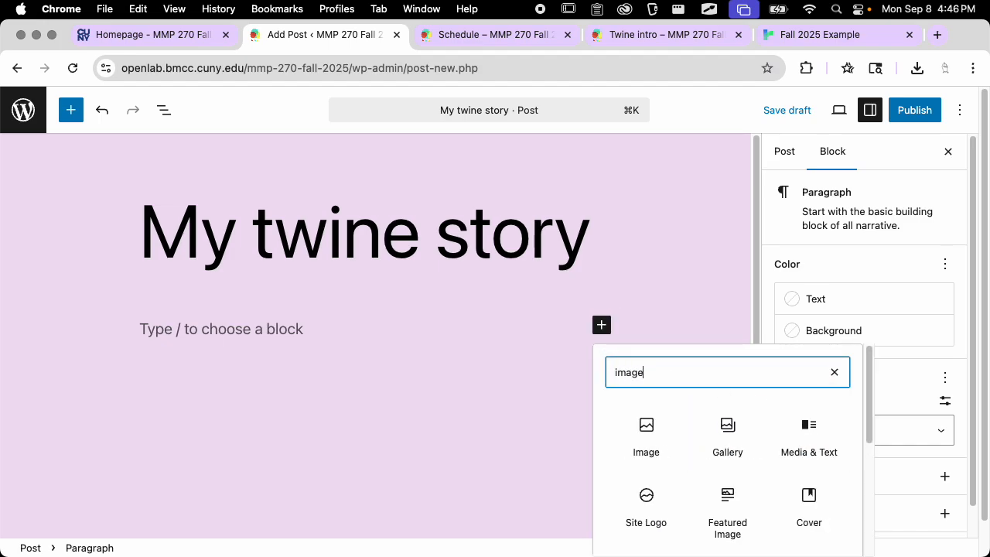
left_click(662, 426)
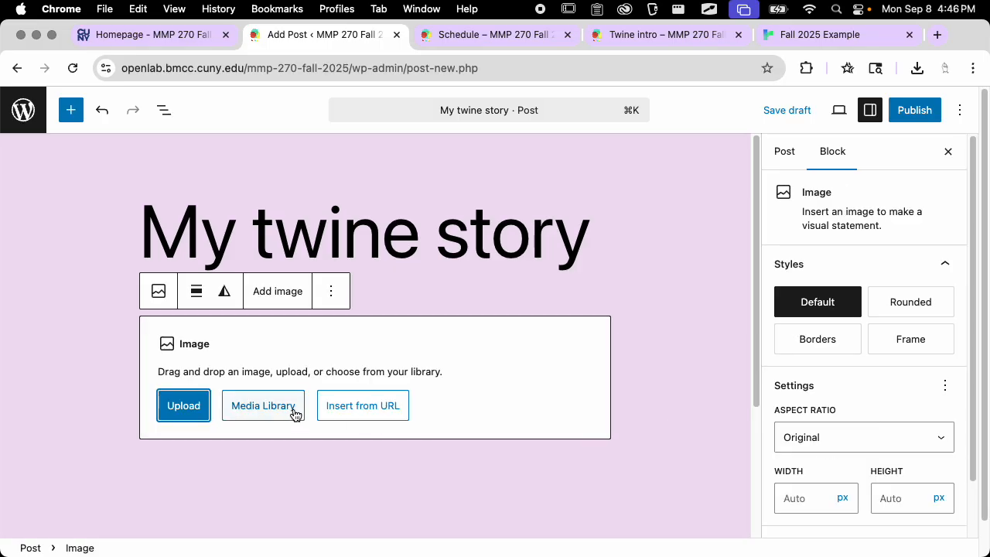
left_click(195, 403)
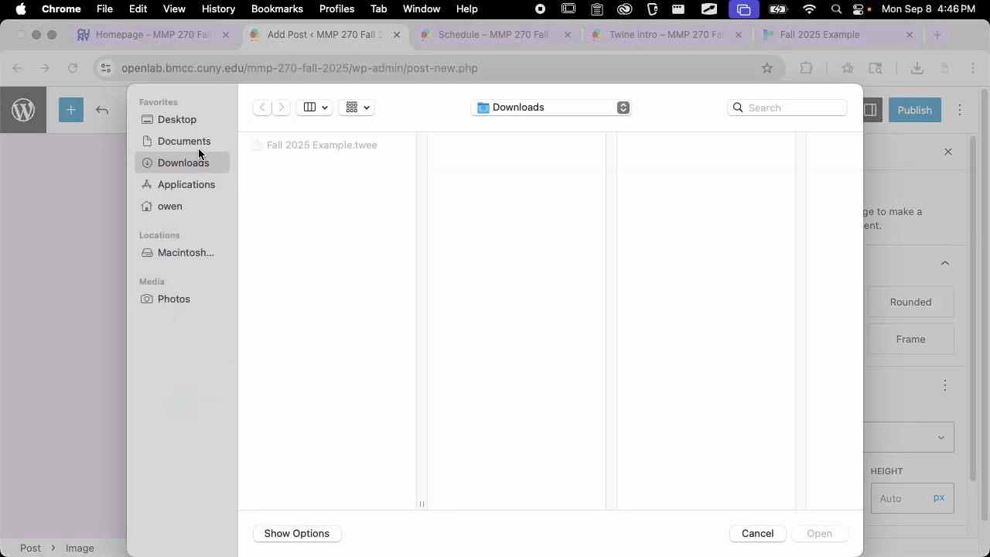
left_click(190, 122)
left_click(319, 215)
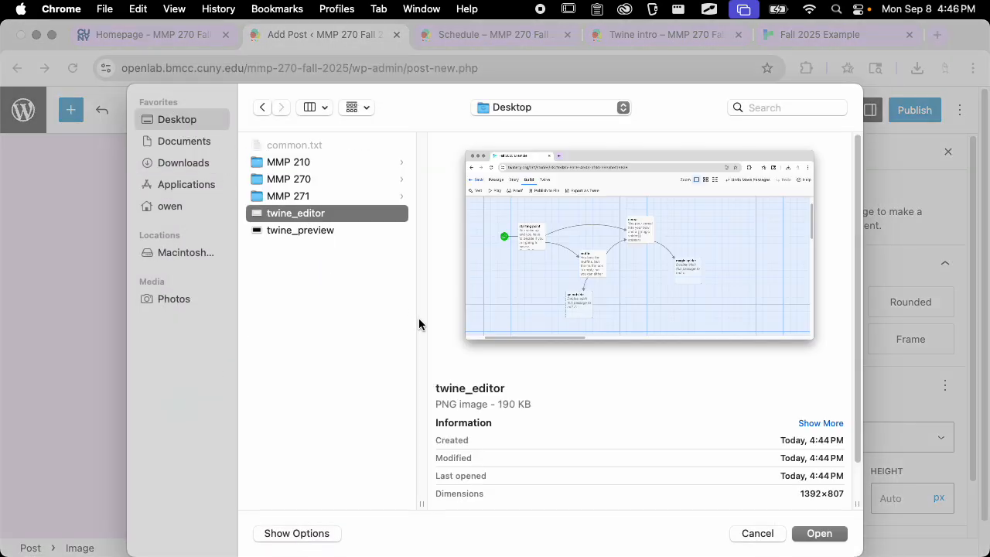
left_click(826, 533)
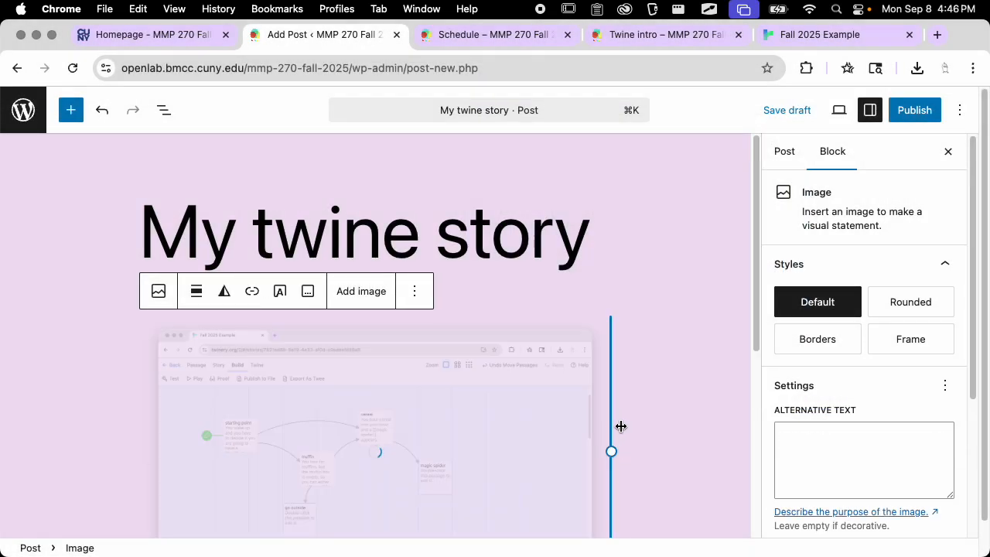
Add an empty paragraph block below the twine_editor image
scroll(669, 401, "down", 3)
left_click(670, 398)
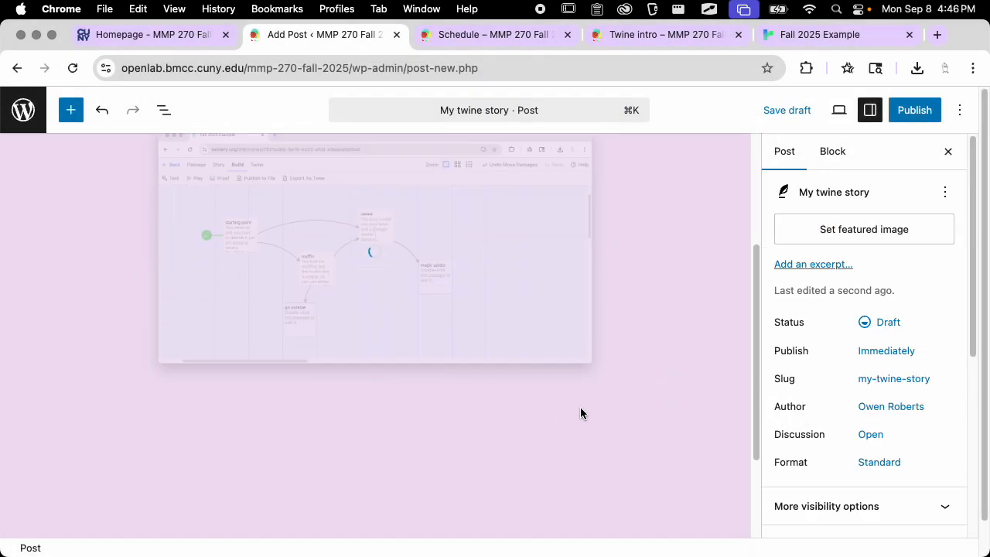
left_click(590, 358)
left_click(488, 421)
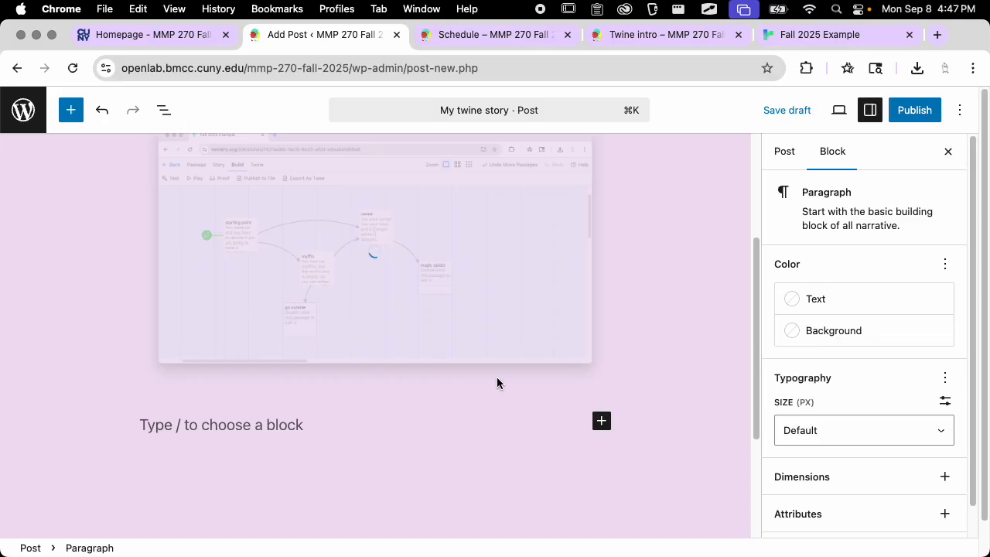
scroll(502, 278, "up", 5)
scroll(671, 268, "down", 5)
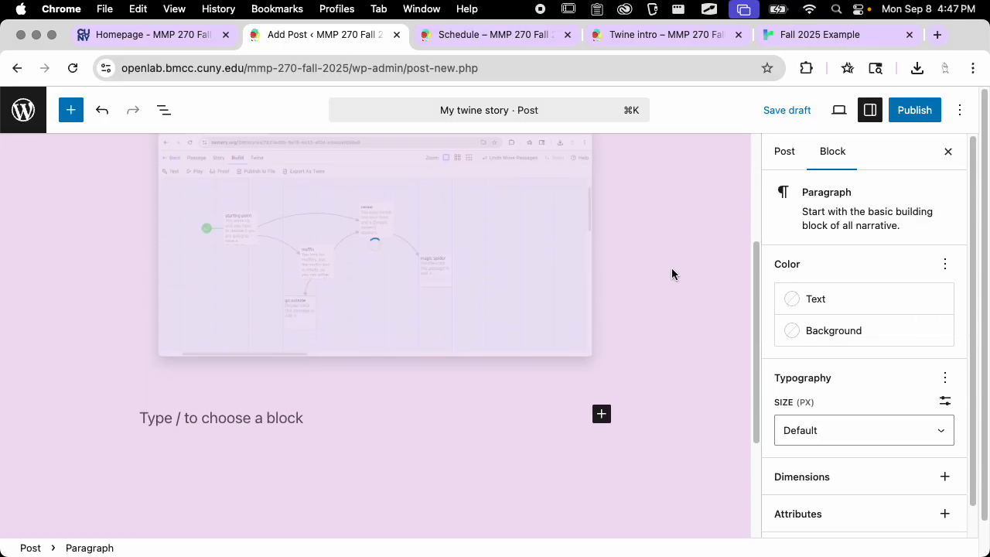
Switch to Finder, close the large Desktop window and move the smaller one clear of the post's empty block
key("super+Tab")
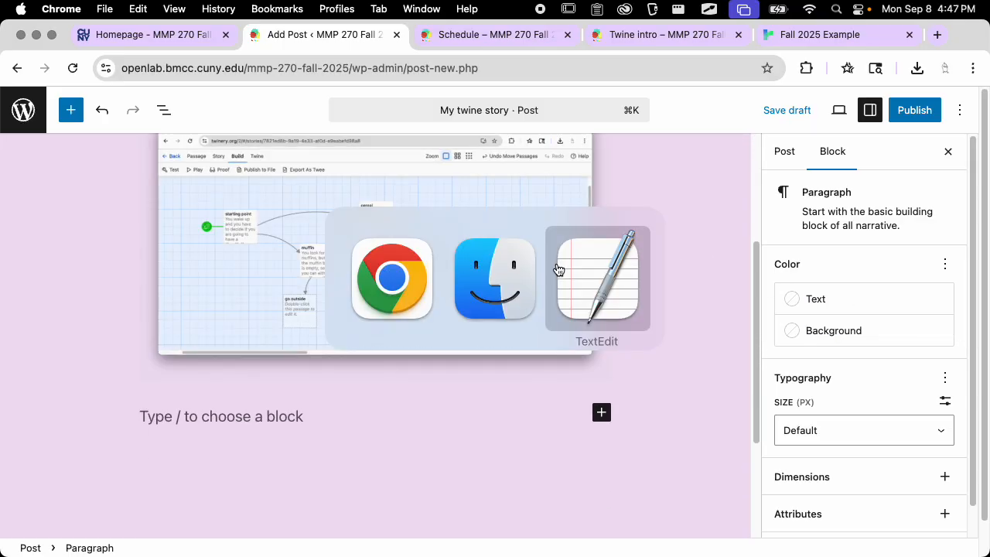
left_click(524, 263)
left_click_drag(285, 37, 727, 37)
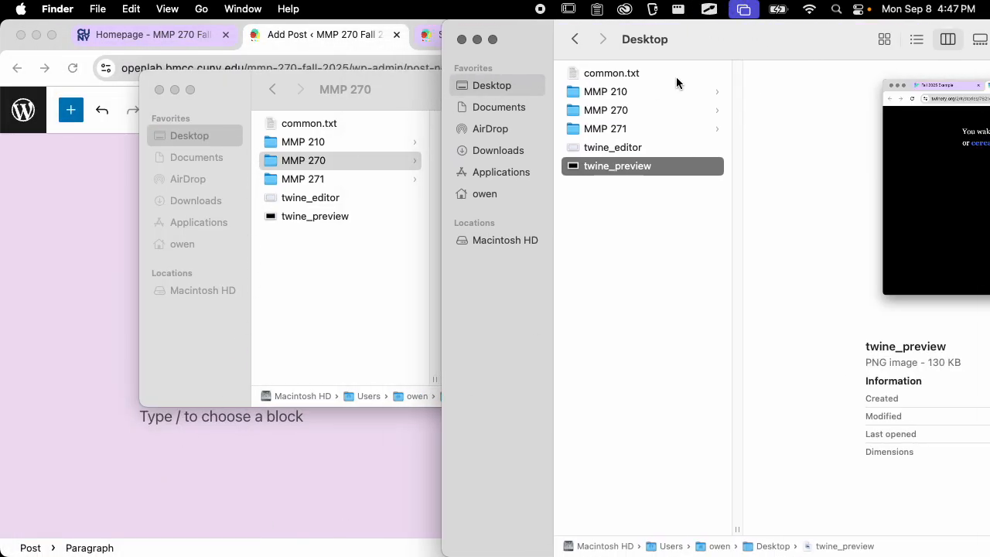
left_click(461, 40)
left_click_drag(433, 86, 661, 52)
Insert the twine_preview image from the Finder window into the empty block below the twine_editor image
left_click(543, 186)
left_click(546, 215)
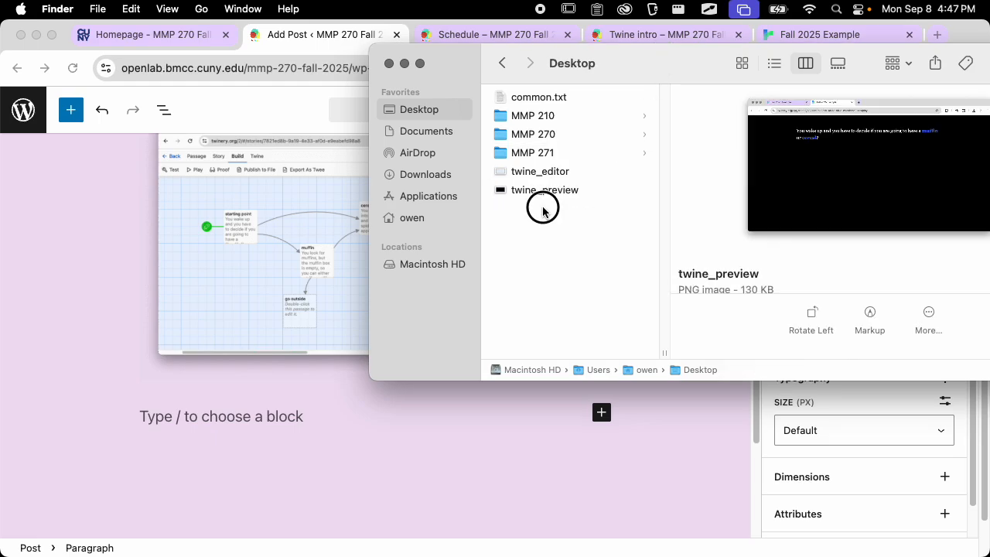
left_click(543, 190)
left_click_drag(540, 197, 330, 417)
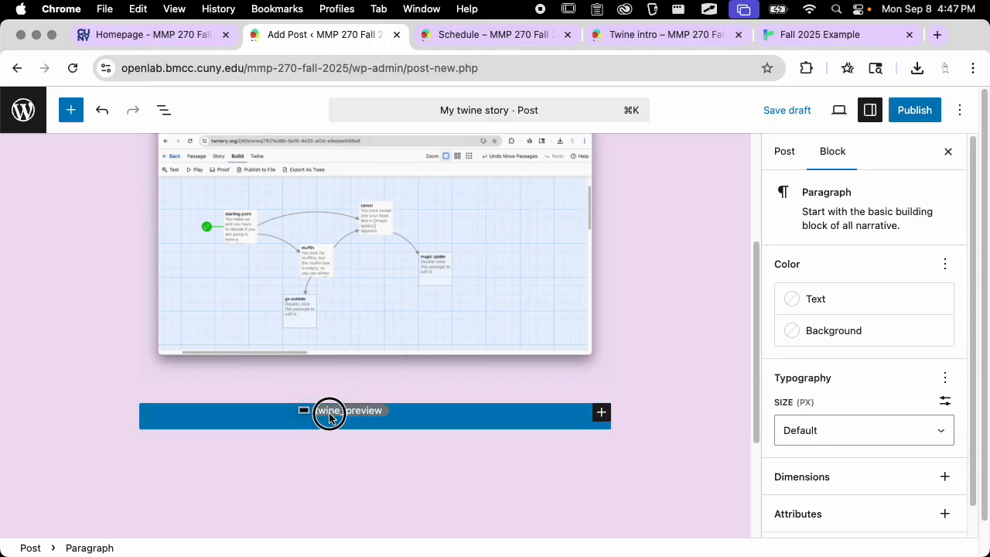
left_click_drag(329, 417, 330, 417)
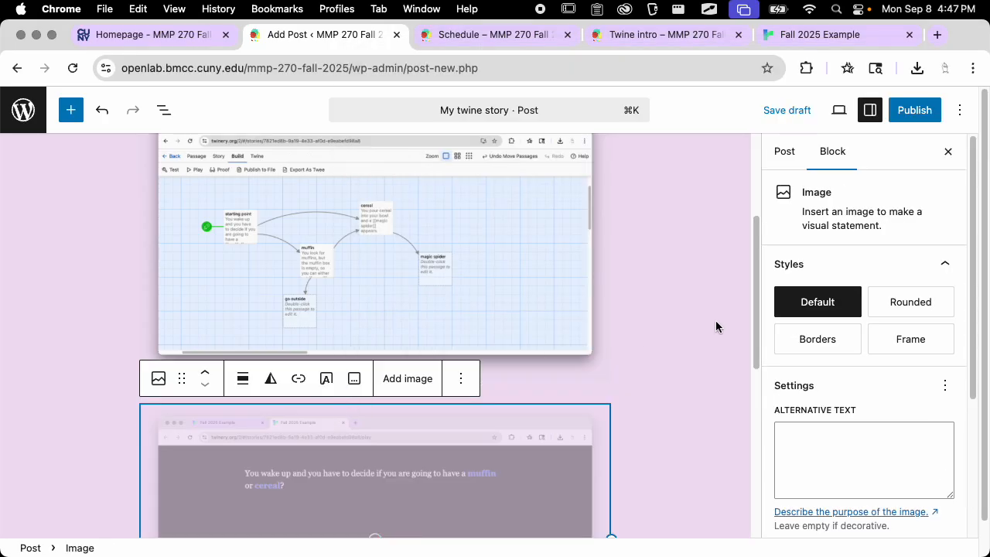
Look over the post from its title down through both inserted screenshots
left_click(697, 310)
scroll(697, 303, "down", 3)
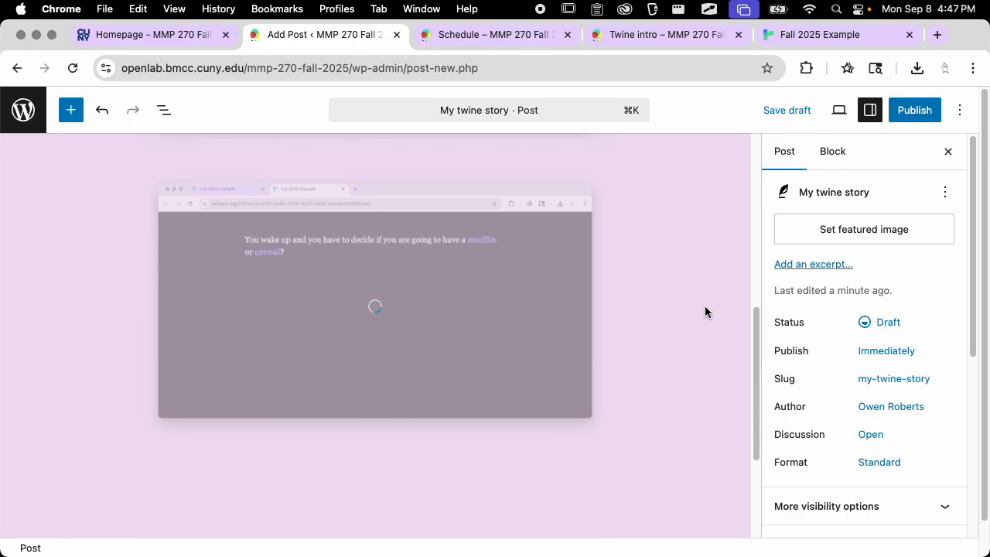
scroll(702, 299, "up", 6)
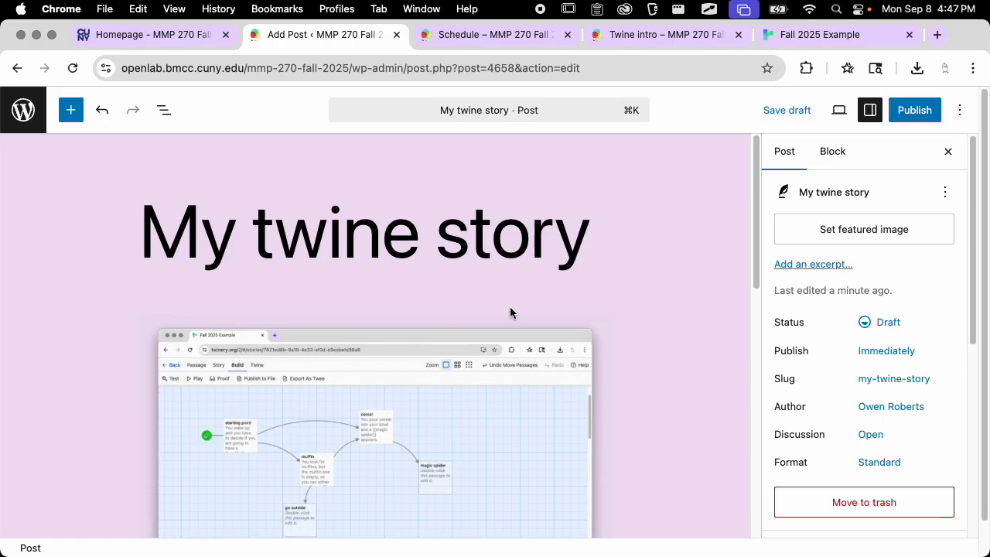
scroll(510, 306, "down", 10)
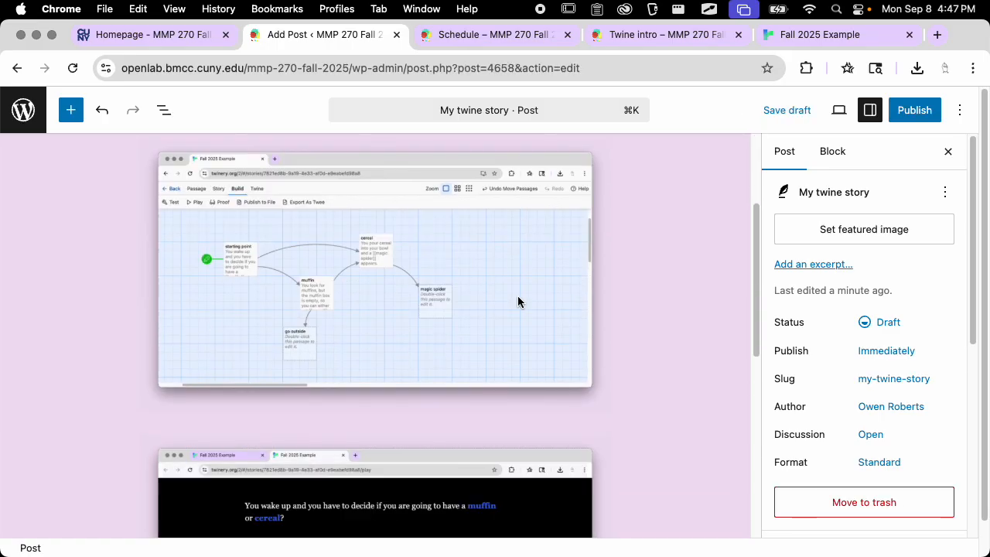
Add another Image block below the twine_preview image and open the Media Library for it
left_click(512, 273)
left_click(602, 283)
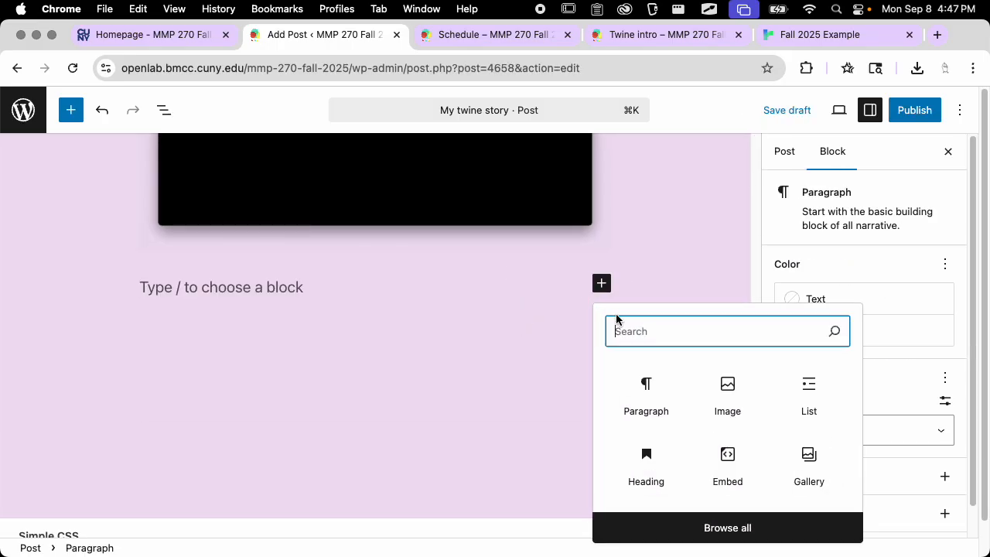
left_click(727, 395)
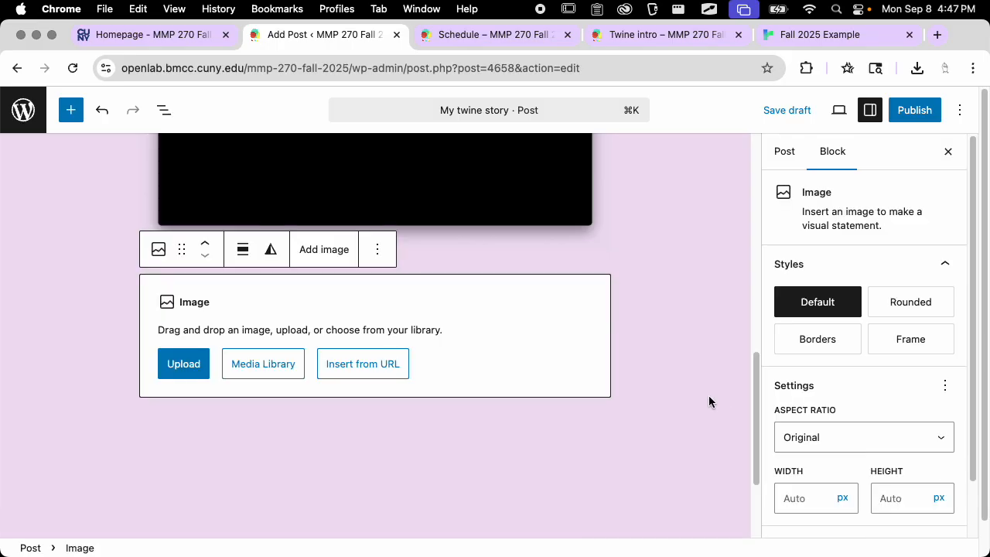
left_click(265, 360)
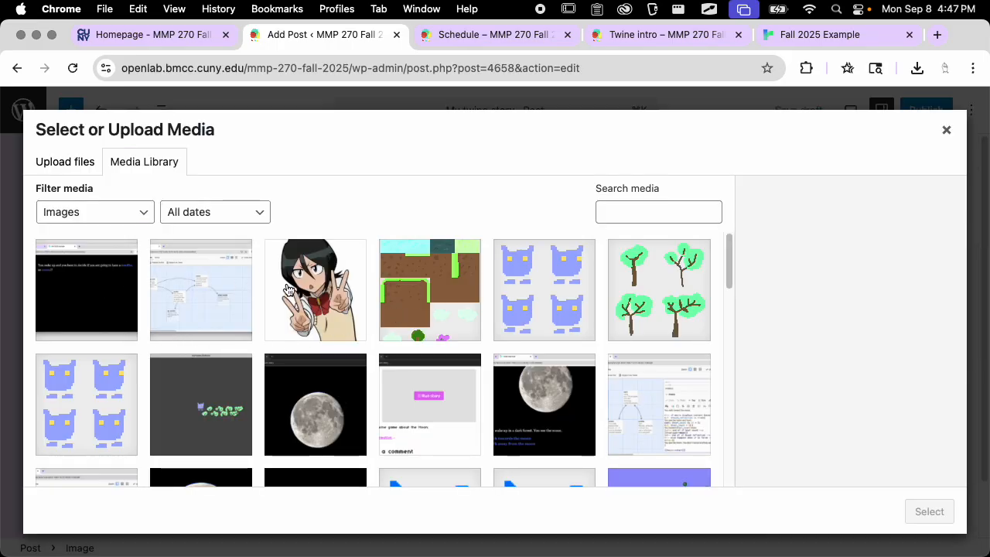
Browse the images in the Media Library down to the end and return to the newest ones
scroll(485, 321, "down", 5)
scroll(485, 322, "down", 10)
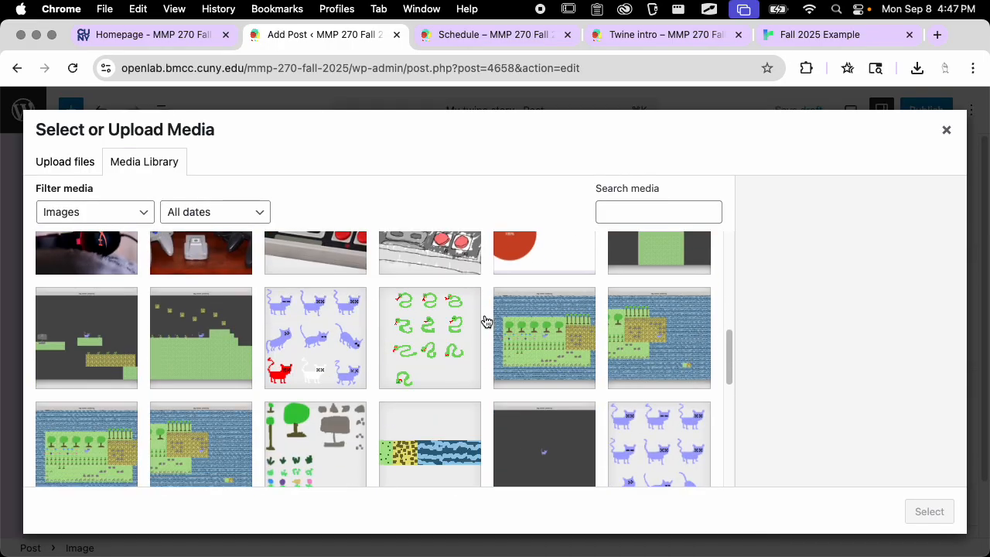
scroll(487, 317, "down", 3)
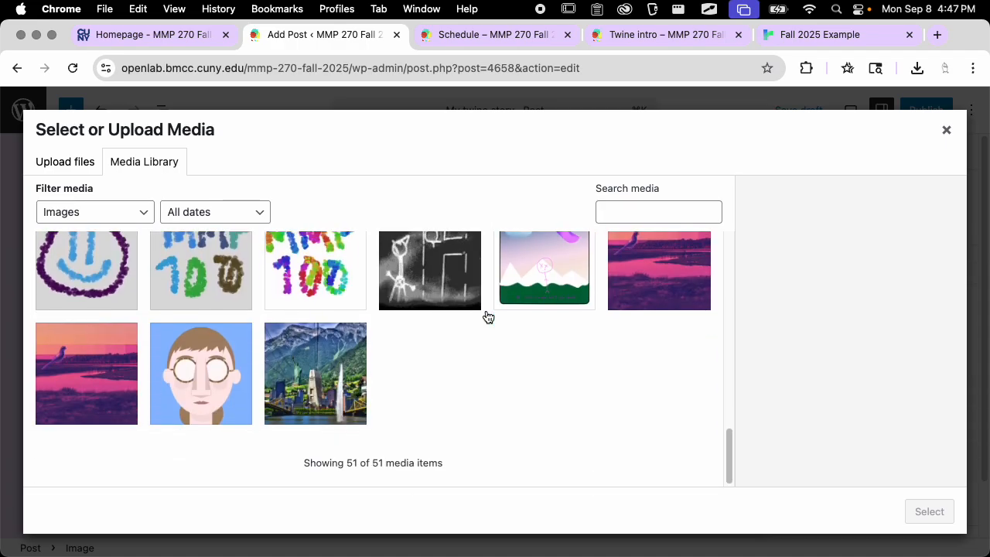
scroll(487, 317, "up", 4)
scroll(487, 317, "up", 8)
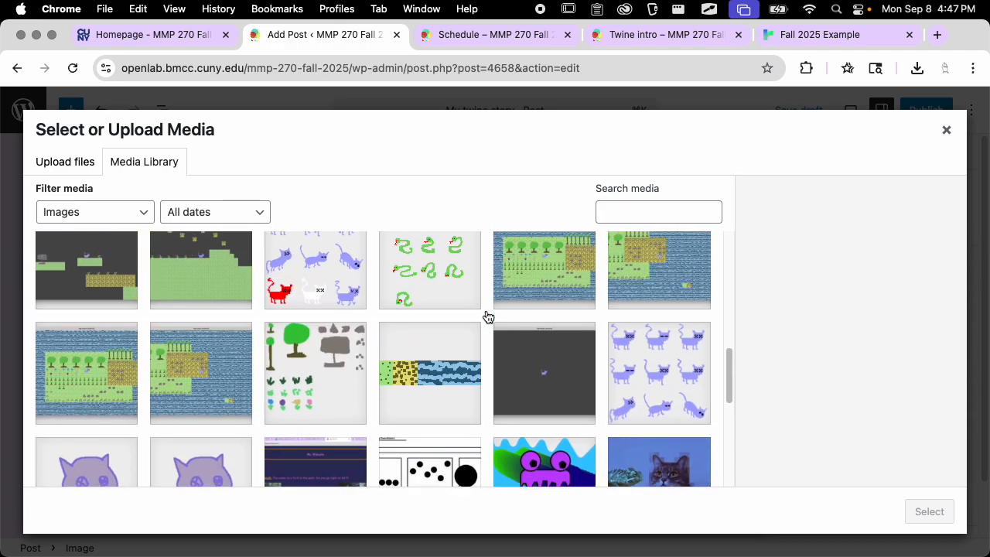
scroll(488, 317, "up", 5)
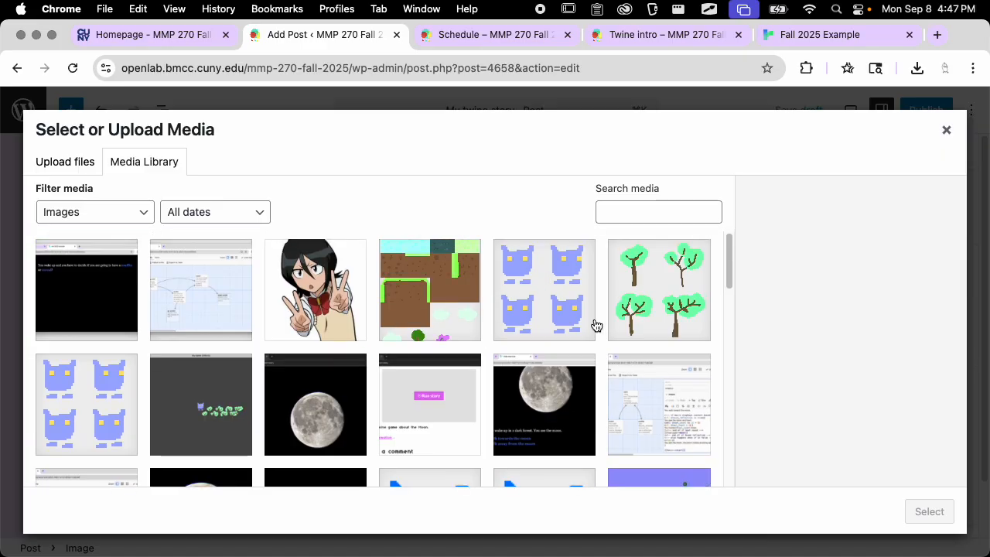
Close the Media Library without choosing an image and delete the empty Image block below the twine_preview image
scroll(584, 313, "down", 2)
scroll(584, 313, "up", 3)
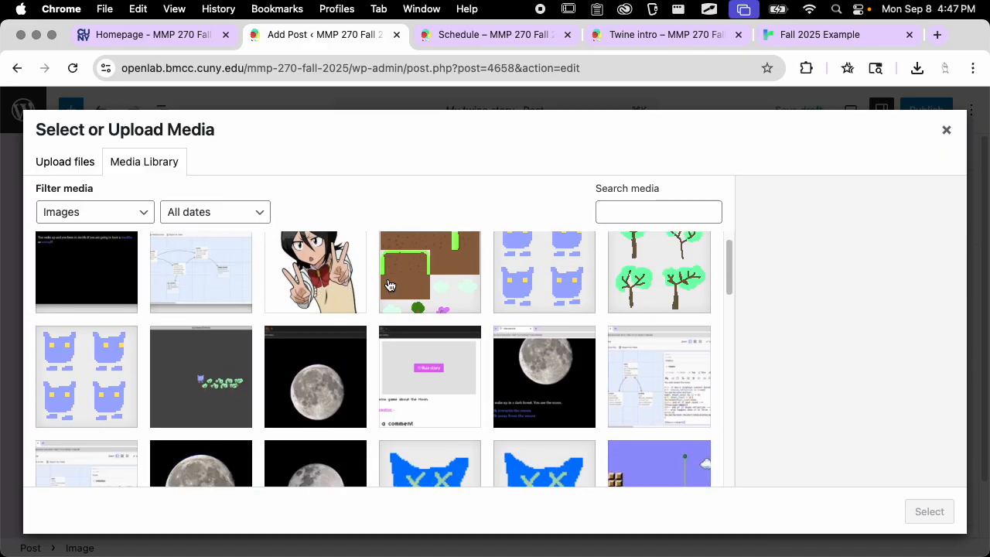
left_click(951, 140)
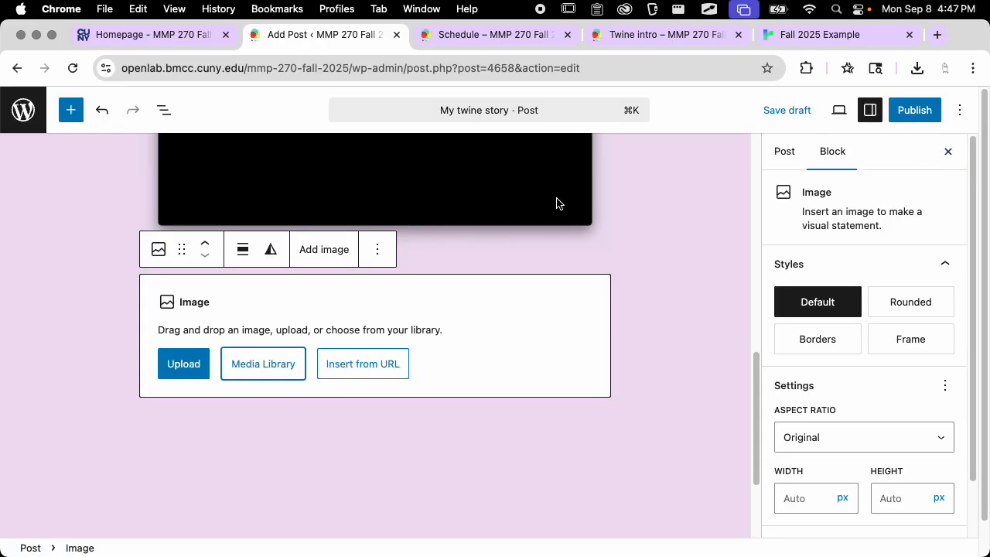
left_click(634, 276)
left_click(571, 297)
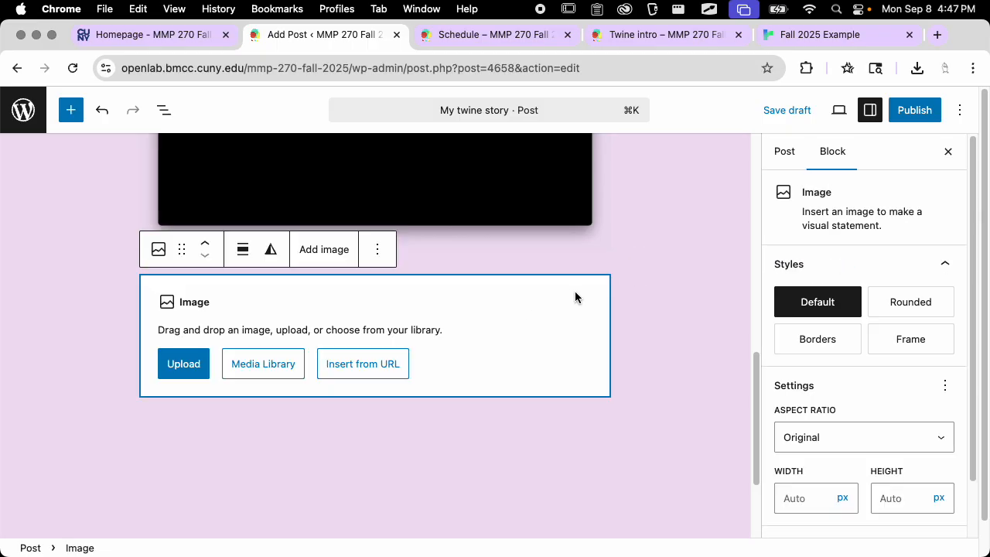
key("BackSpace")
left_click(670, 287)
Add a paragraph below the twine_preview image with the text "This is my twine story so far"
scroll(671, 292, "up", 5)
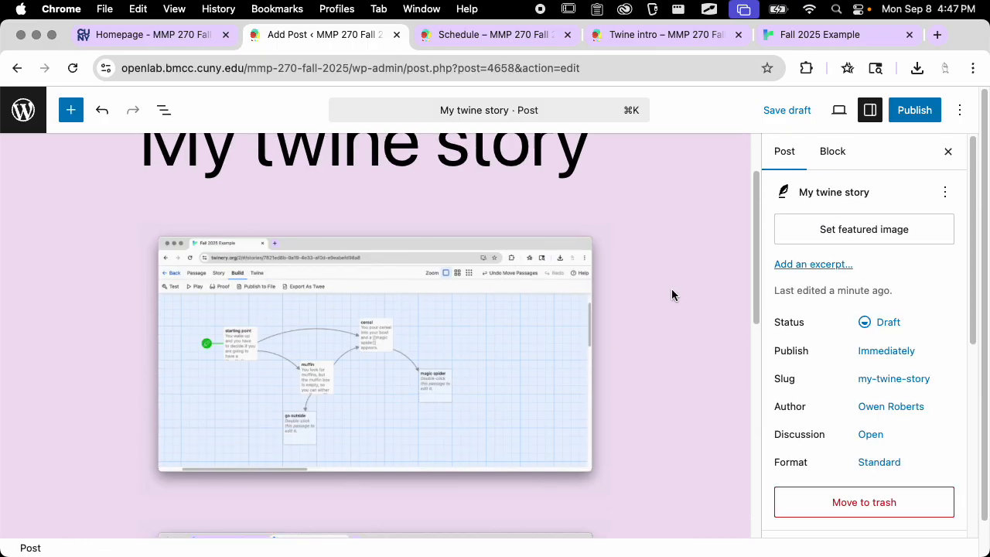
scroll(671, 294, "down", 5)
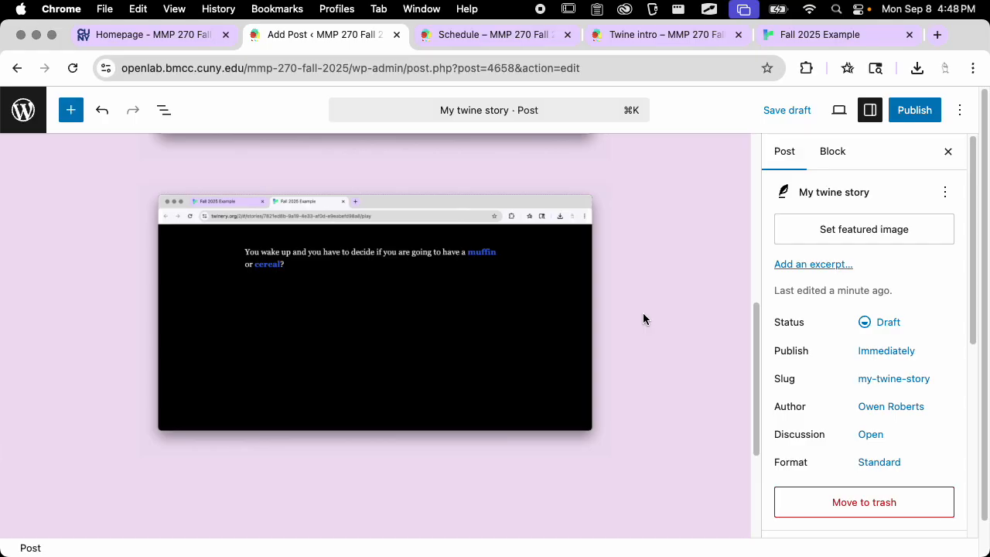
left_click(542, 482)
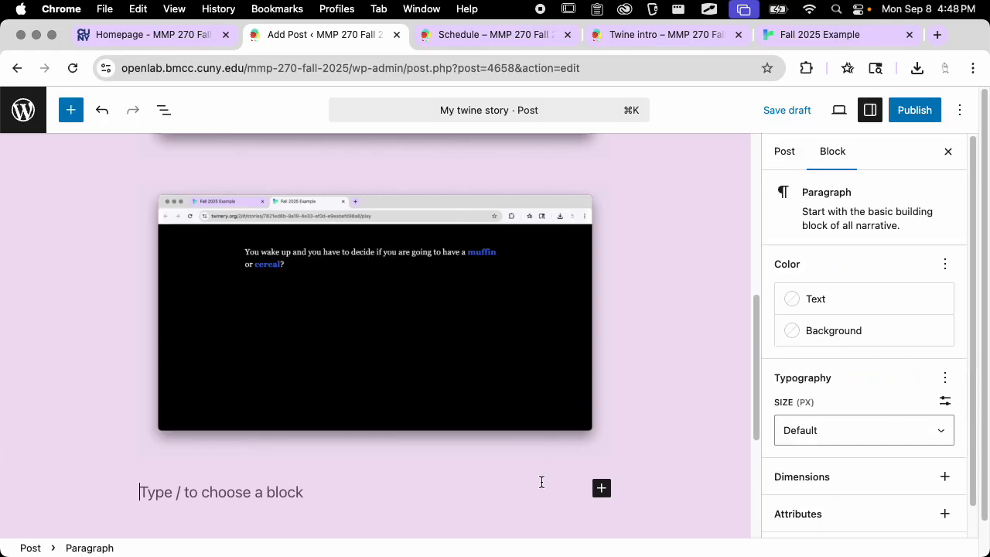
scroll(711, 426, "down", 1)
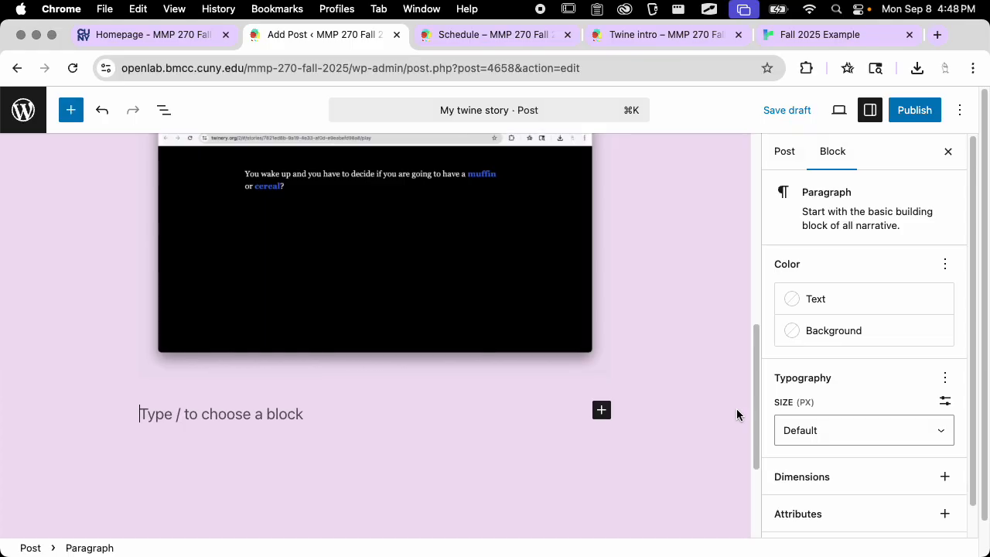
scroll(737, 410, "down", 1)
type("This is my tw")
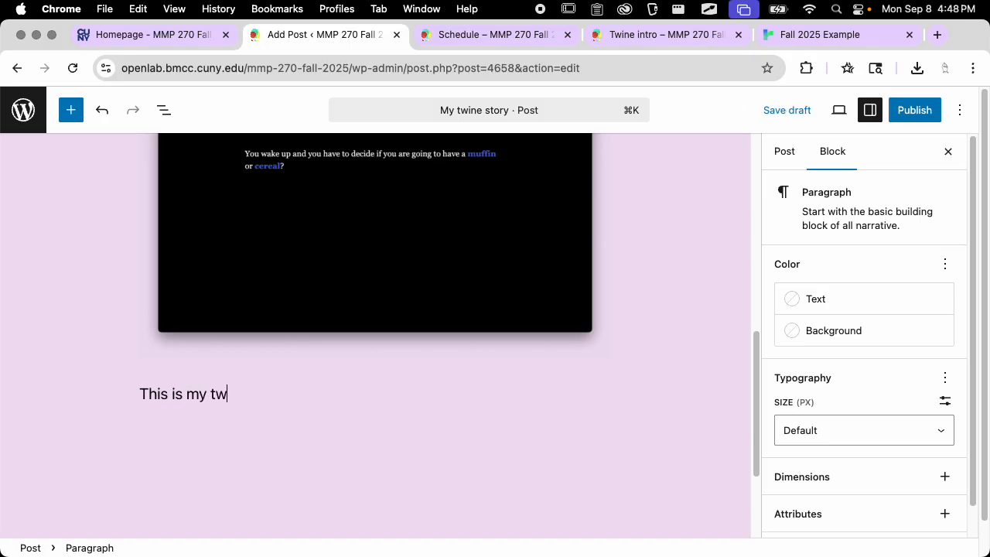
type("ine story so far")
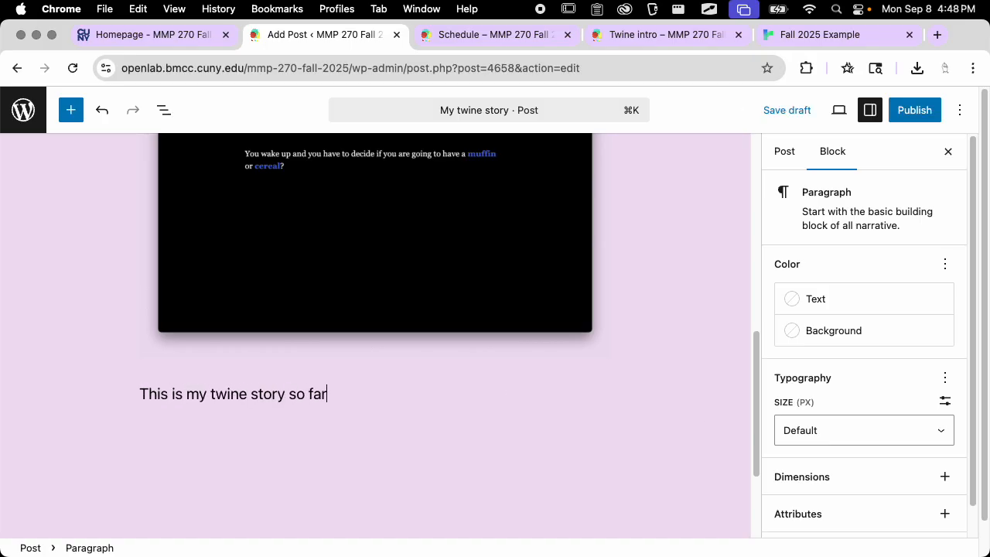
Continue the paragraph with ". I'm writing a story about choosing what to eat for breakfast, but there is a surprise!"
type(". I'm writing ")
type("a st")
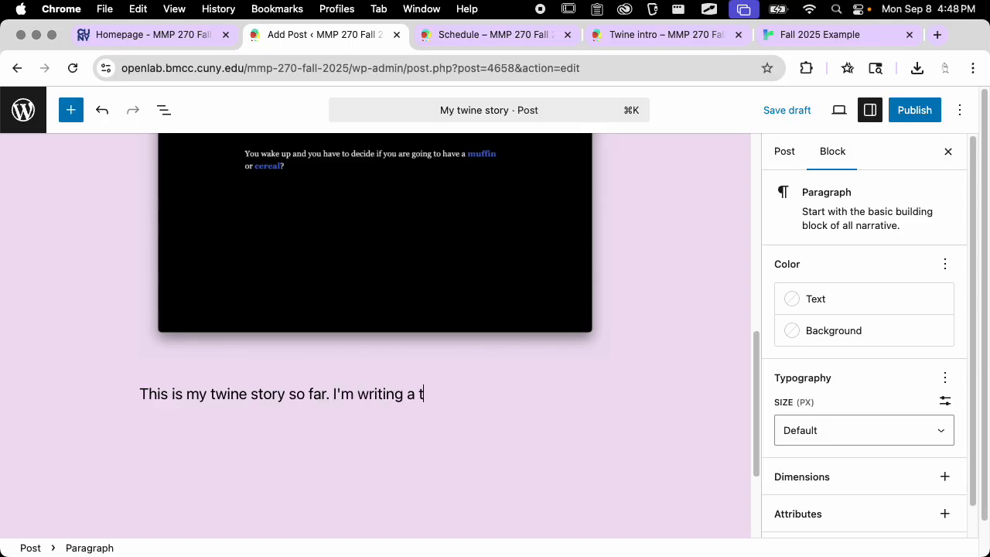
key("BackSpace")
type("story about")
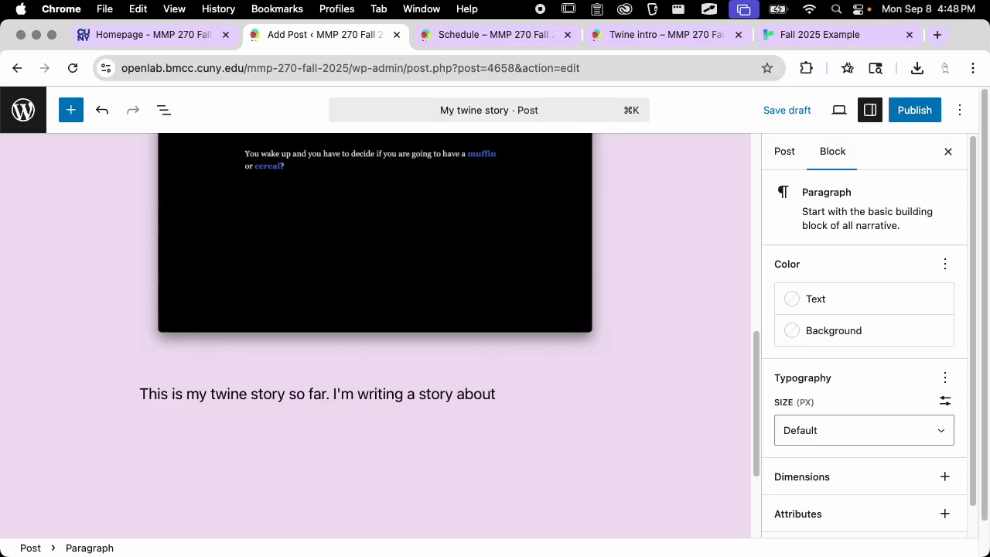
type(" choosing what to ea")
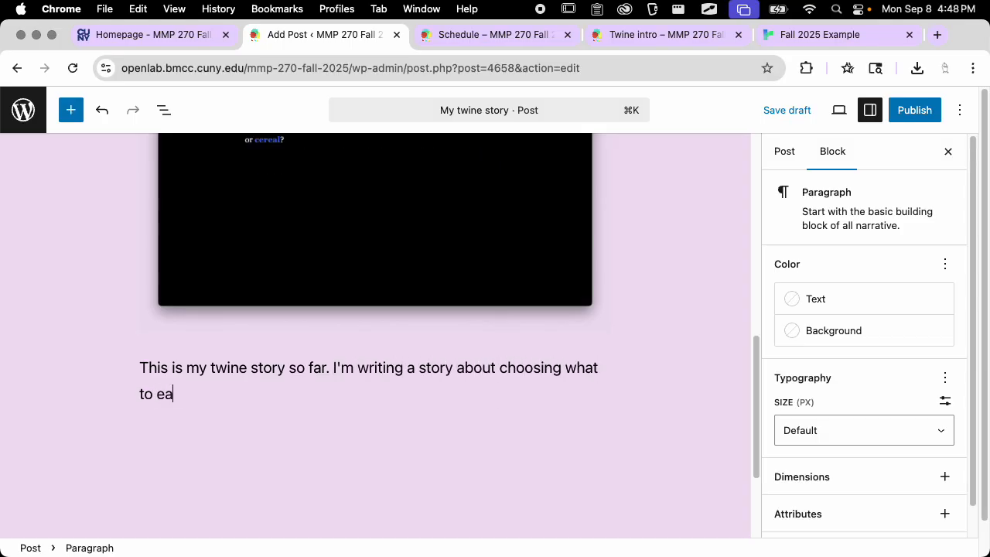
type("t for break")
key("BackSpace")
type("aksfa")
type("fas")
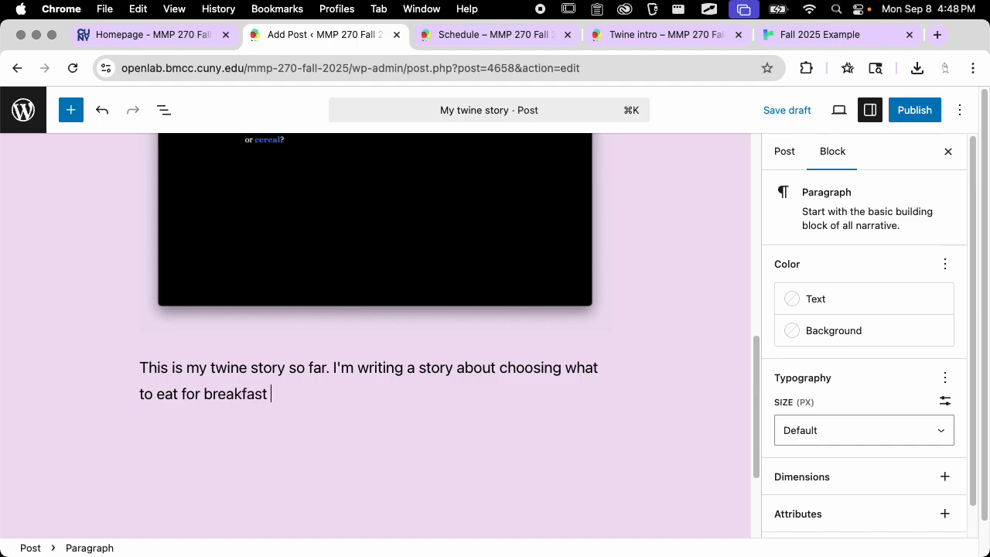
type("t, but there")
type("is a surprise!")
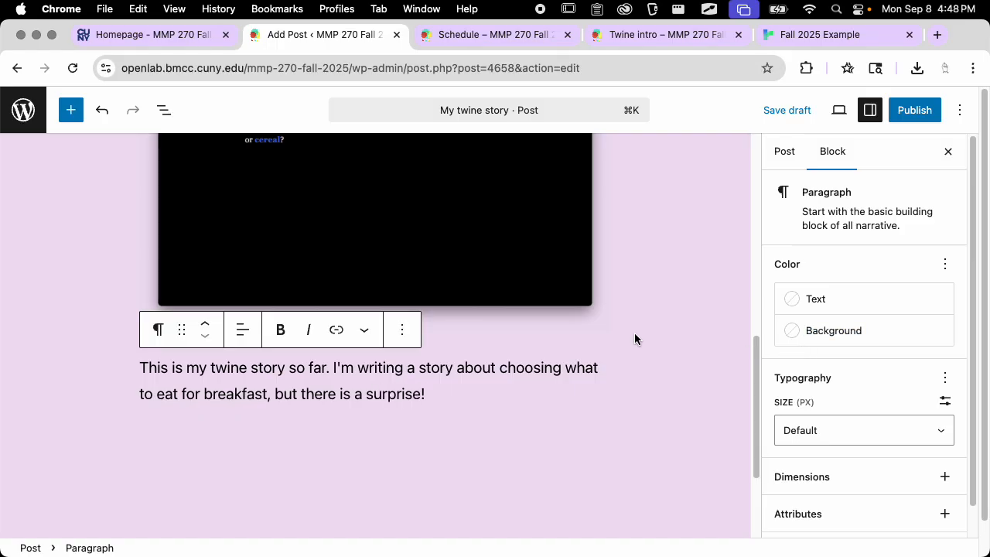
Publish the "My twine story" post immediately with public visibility and copy its post address
scroll(635, 335, "up", 8)
scroll(646, 286, "down", 8)
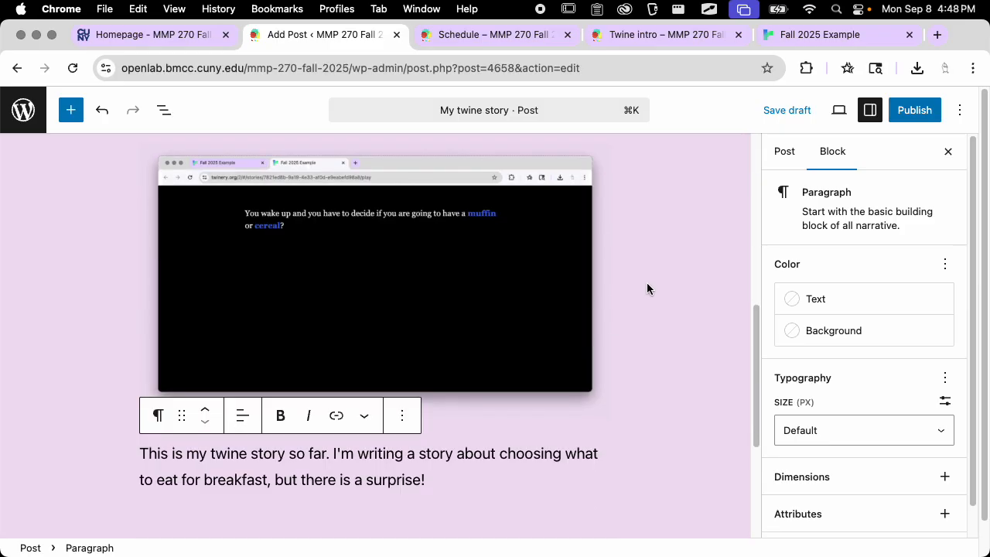
left_click(918, 112)
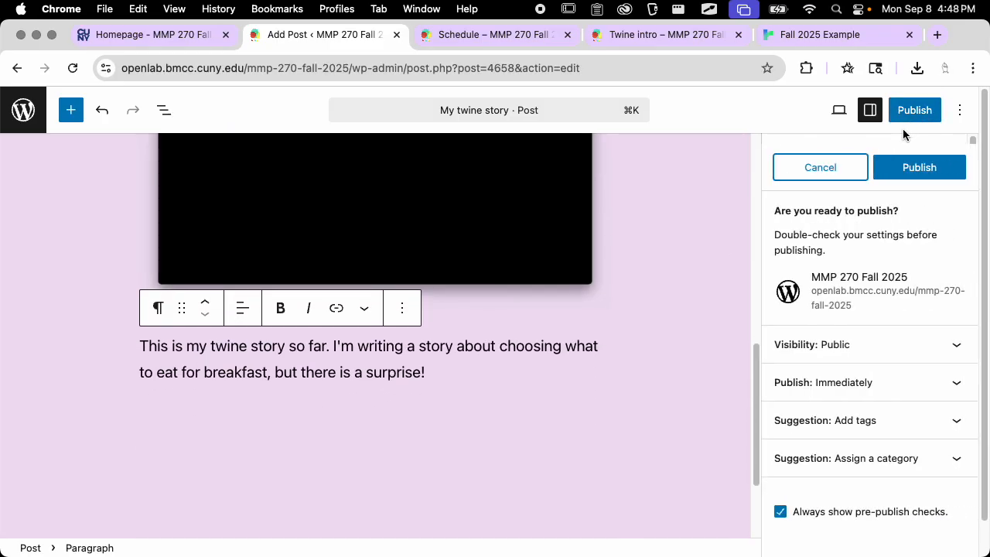
left_click(930, 174)
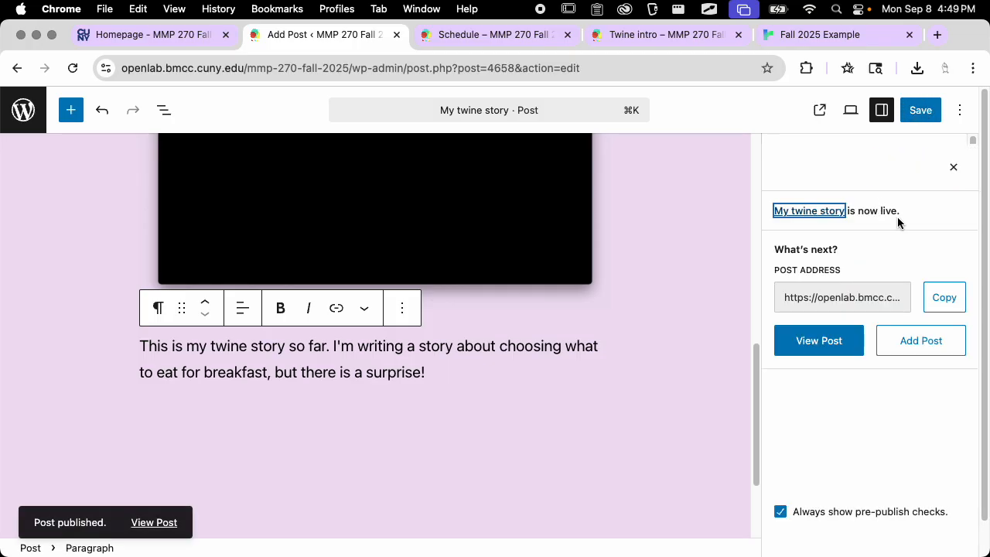
left_click(945, 301)
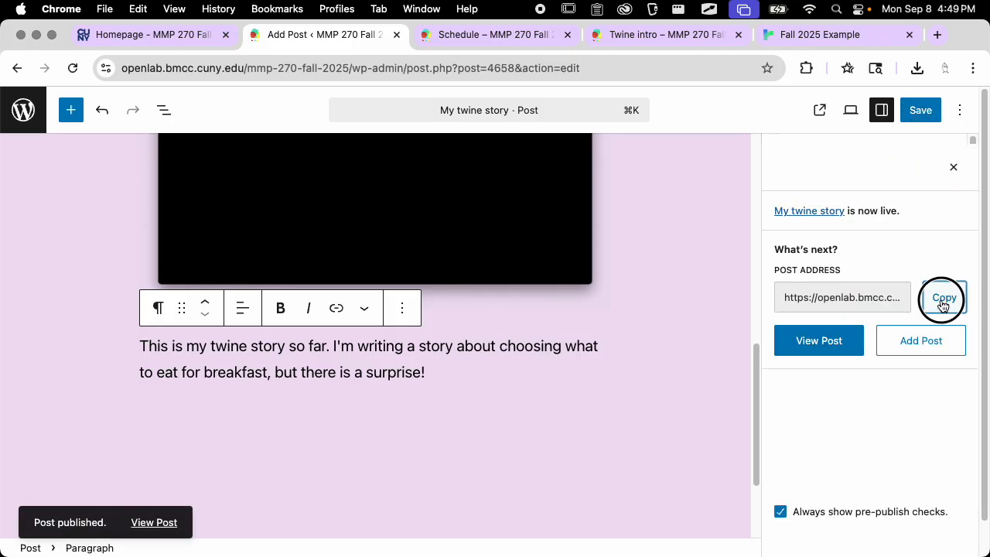
View the published "My twine story" post and look over its screenshots and description
left_click(817, 341)
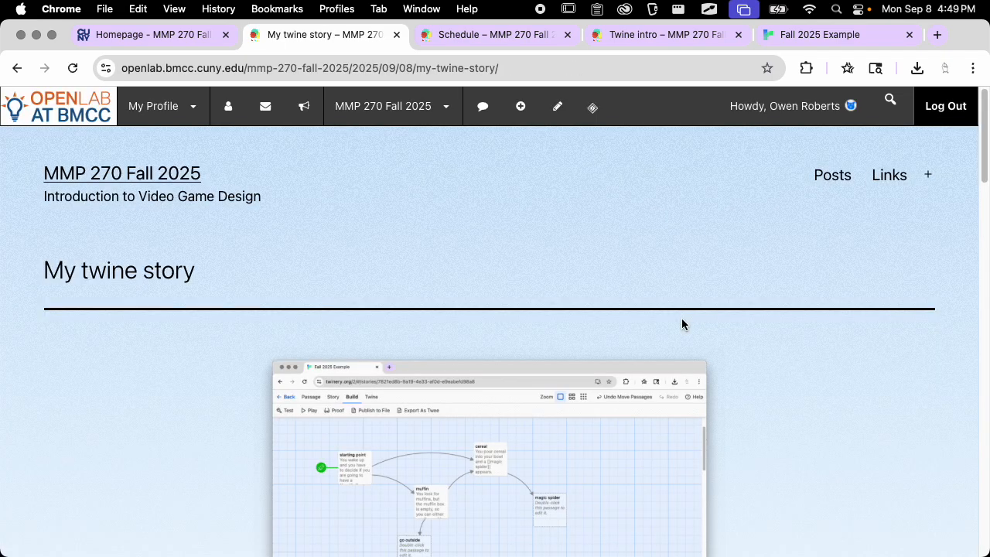
scroll(683, 310, "down", 5)
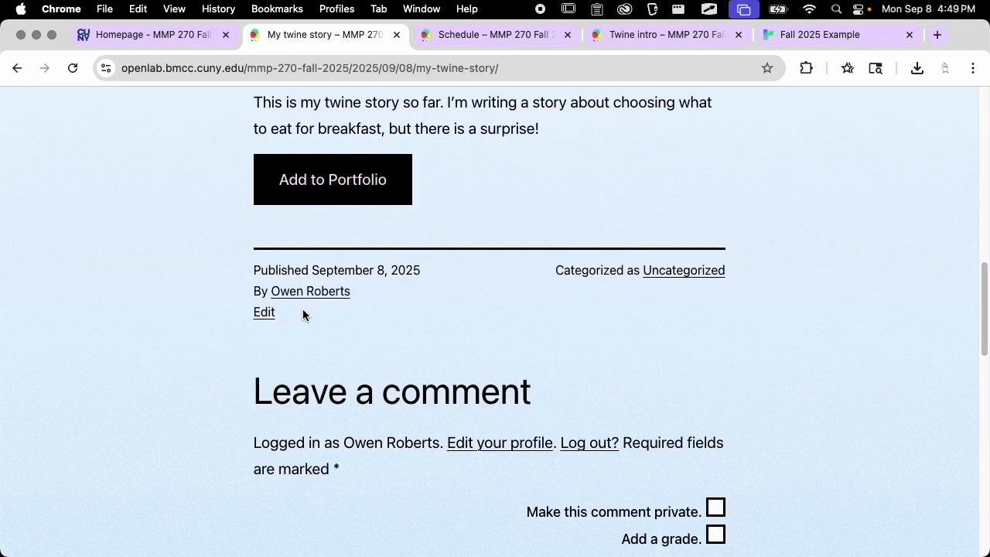
scroll(473, 316, "up", 6)
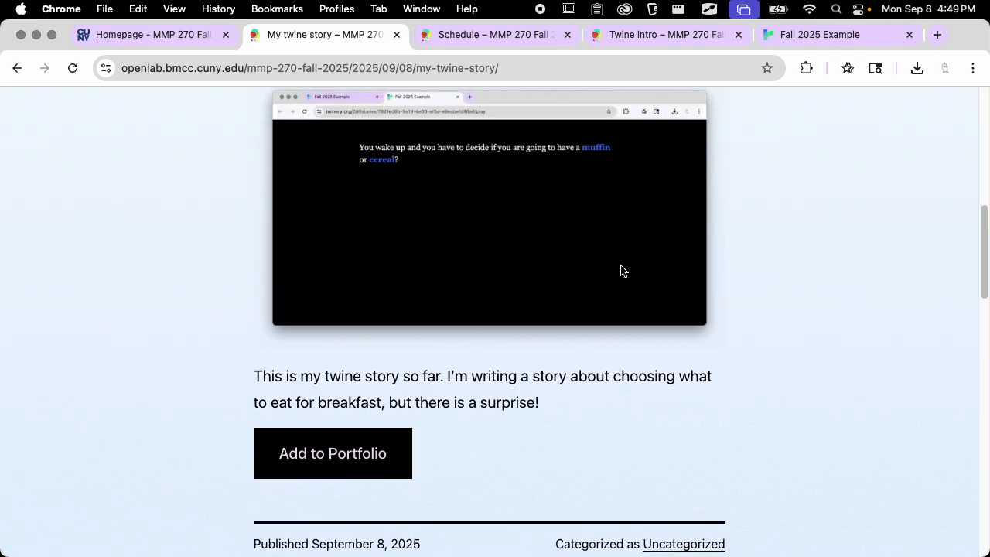
scroll(620, 271, "up", 3)
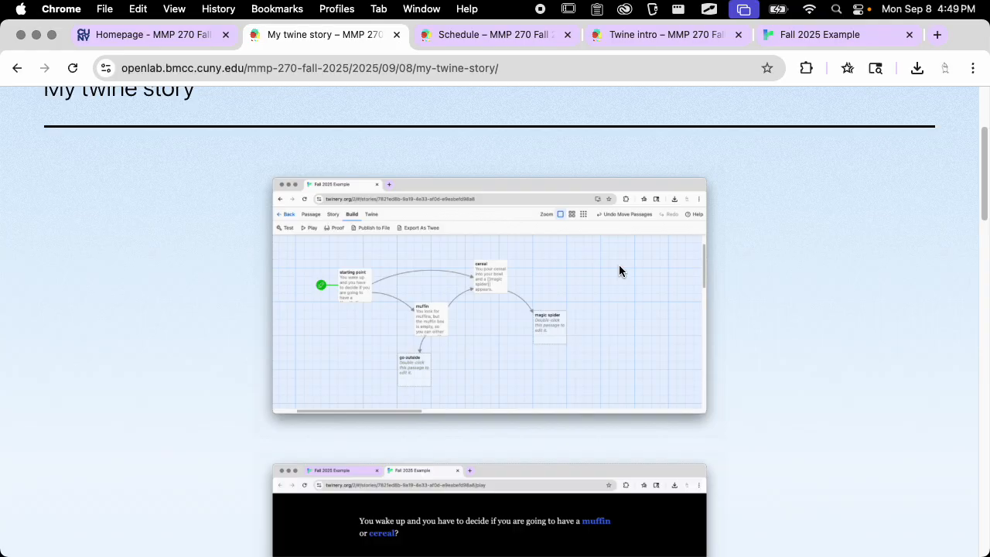
scroll(575, 130, "up", 5)
Switch to the MMP 270 Fall 2025 course page in Brightspace and view it as a learner
left_click(164, 41)
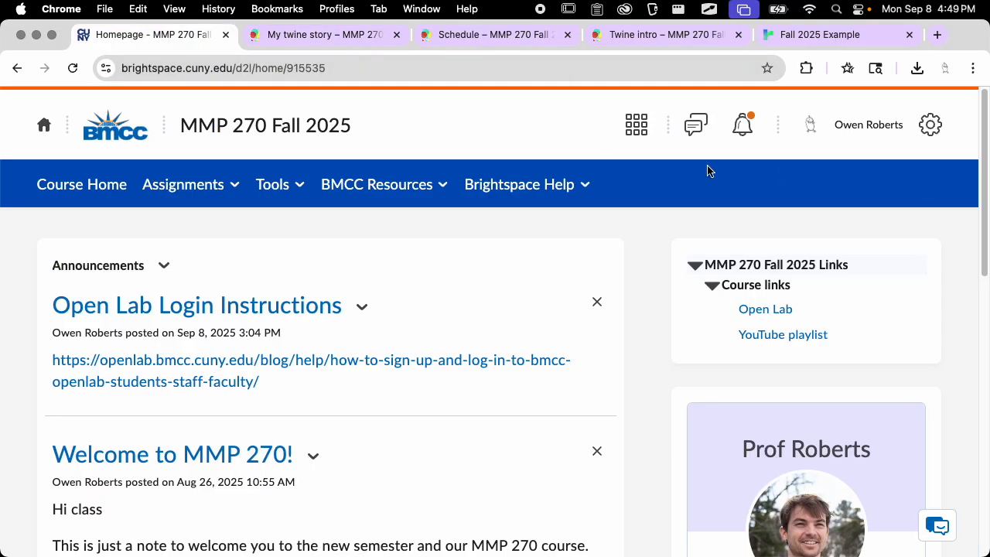
left_click(850, 125)
left_click(805, 184)
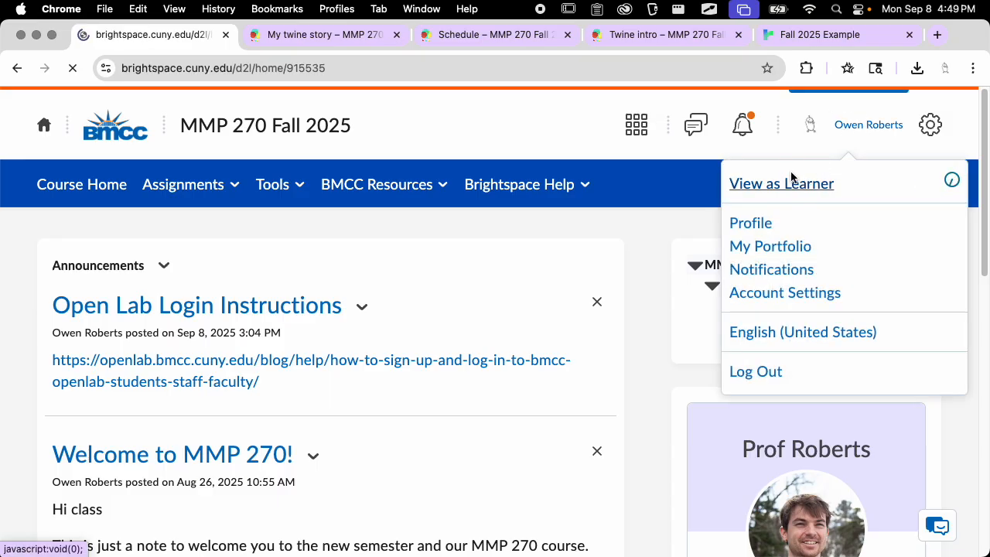
Open the "Blog 1: Twine 1" assignment from the course's assignments list
left_click(197, 190)
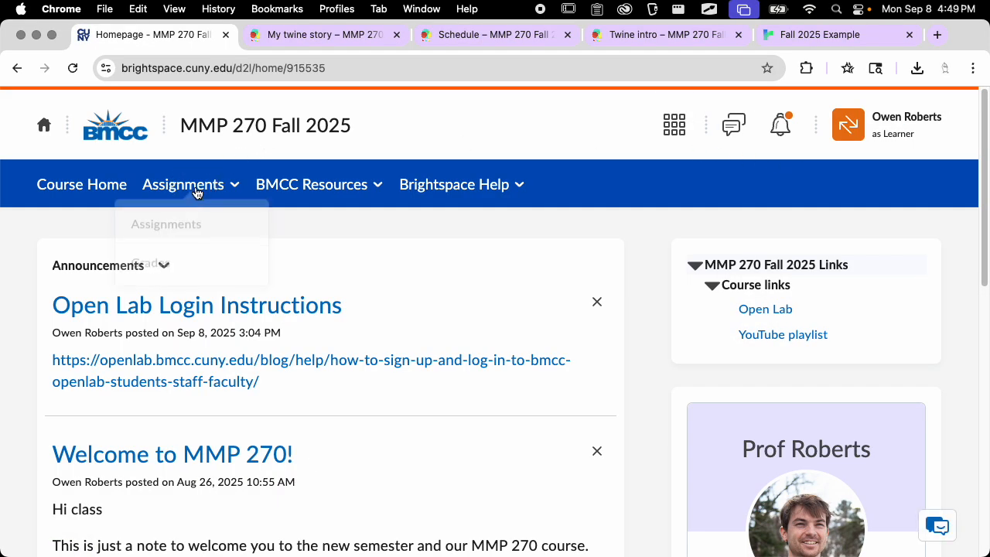
left_click(194, 230)
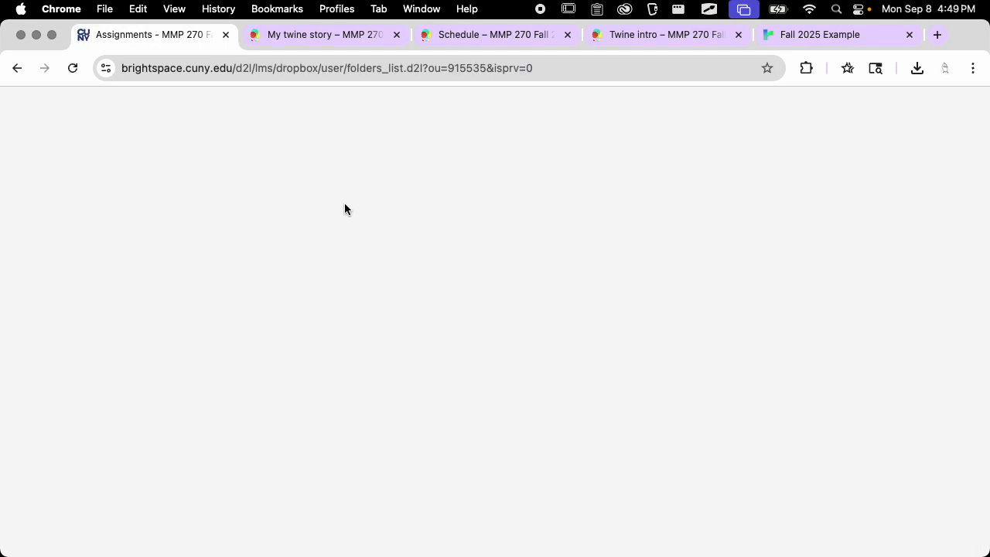
scroll(122, 289, "down", 3)
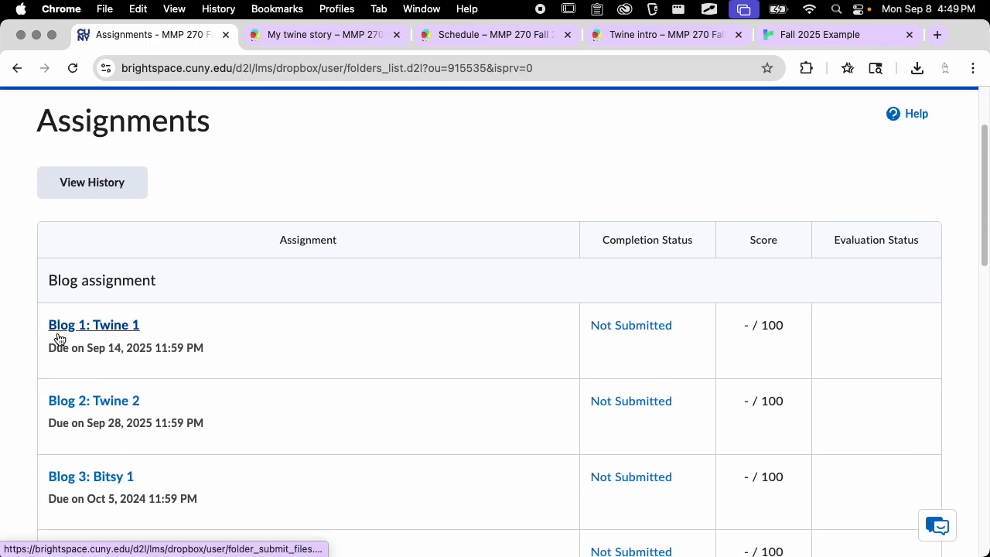
left_click(84, 334)
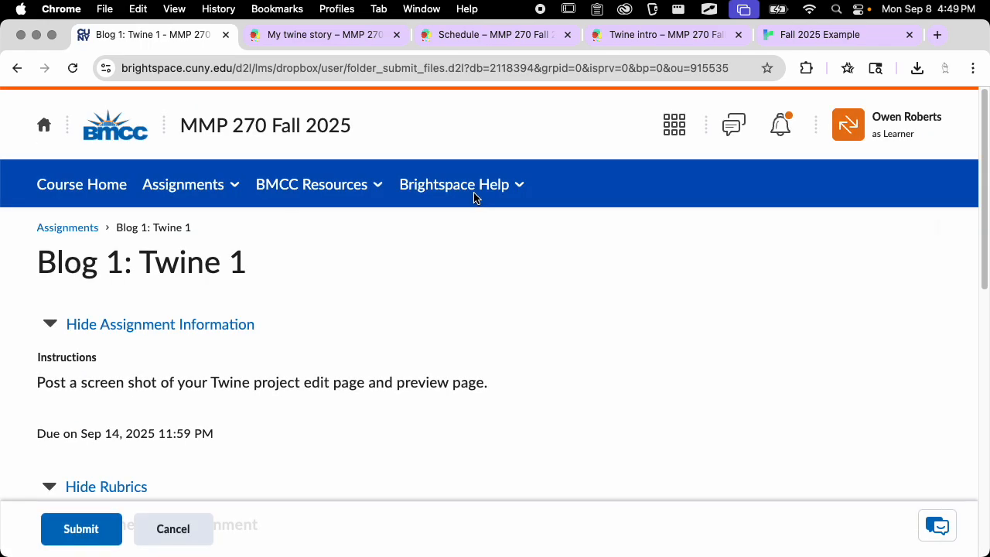
Paste the copied address of the published post into the assignment's Text Submission
scroll(468, 195, "down", 15)
scroll(465, 194, "down", 2)
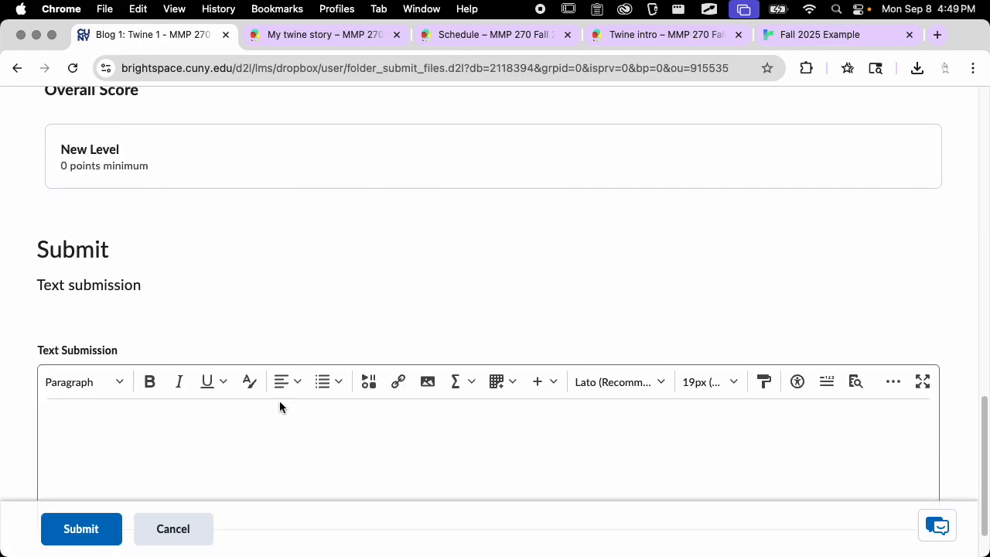
left_click(247, 457)
key("super+v")
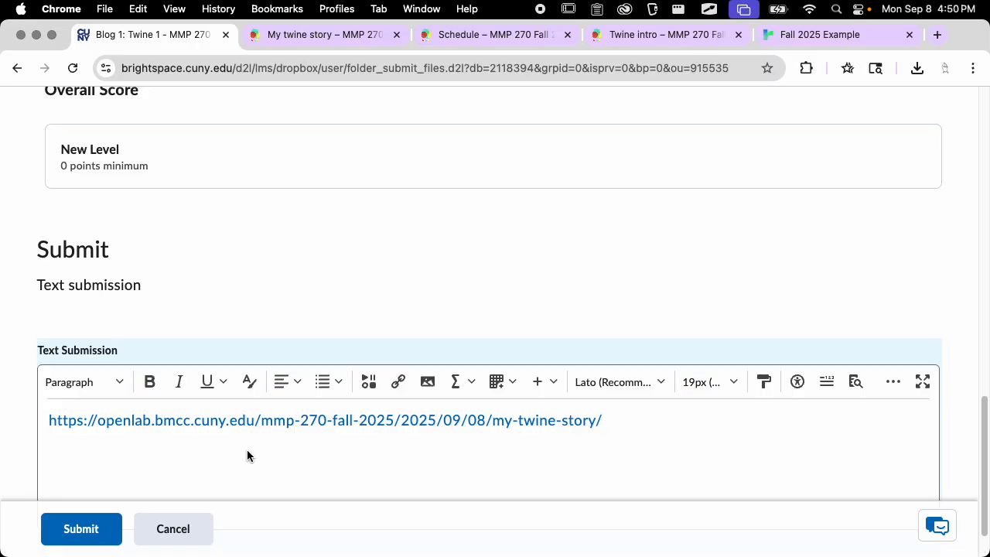
Review the assignment's rubric criteria for Blog post, Documentation, Writing and Link, highlighting the blog post and writing requirements
scroll(335, 287, "up", 10)
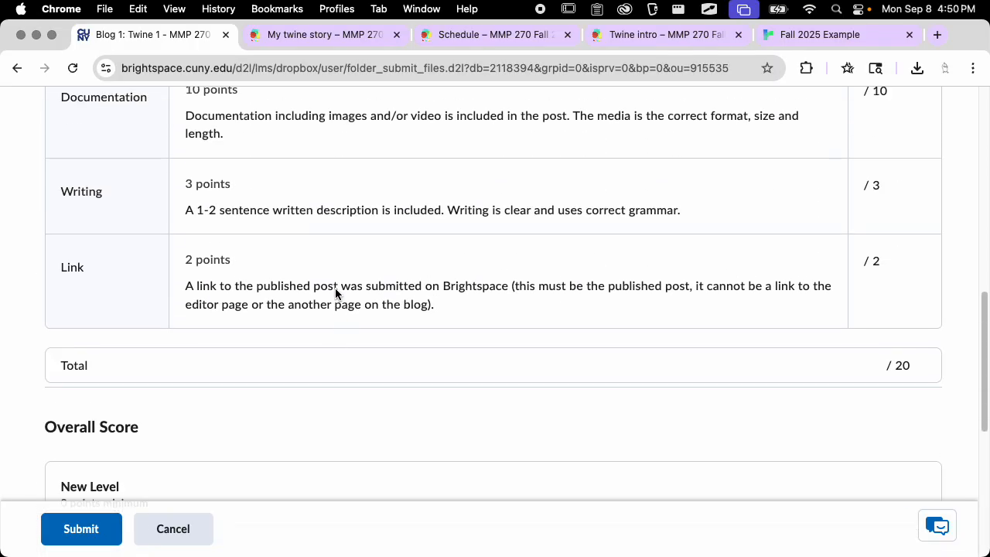
left_click_drag(187, 259, 413, 253)
scroll(413, 243, "down", 3)
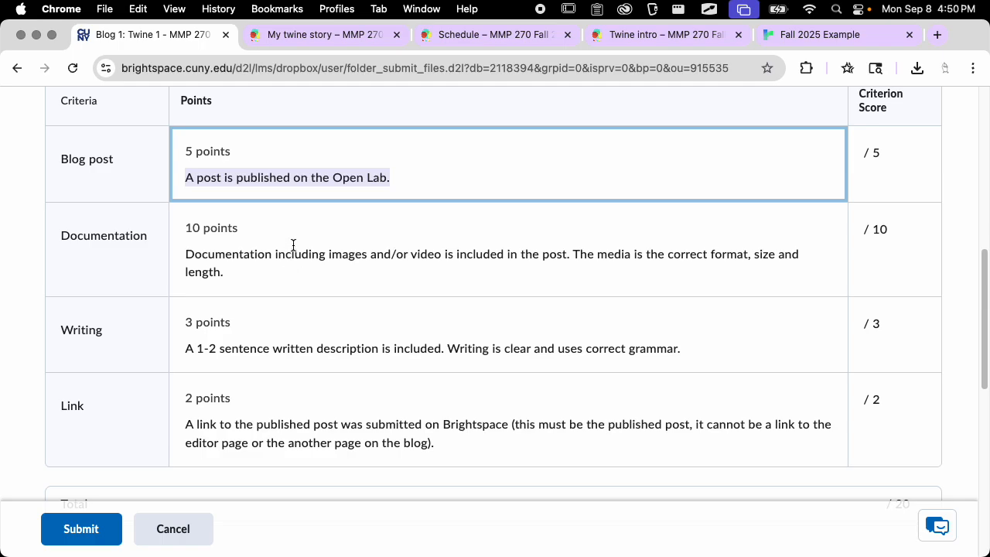
scroll(293, 245, "down", 1)
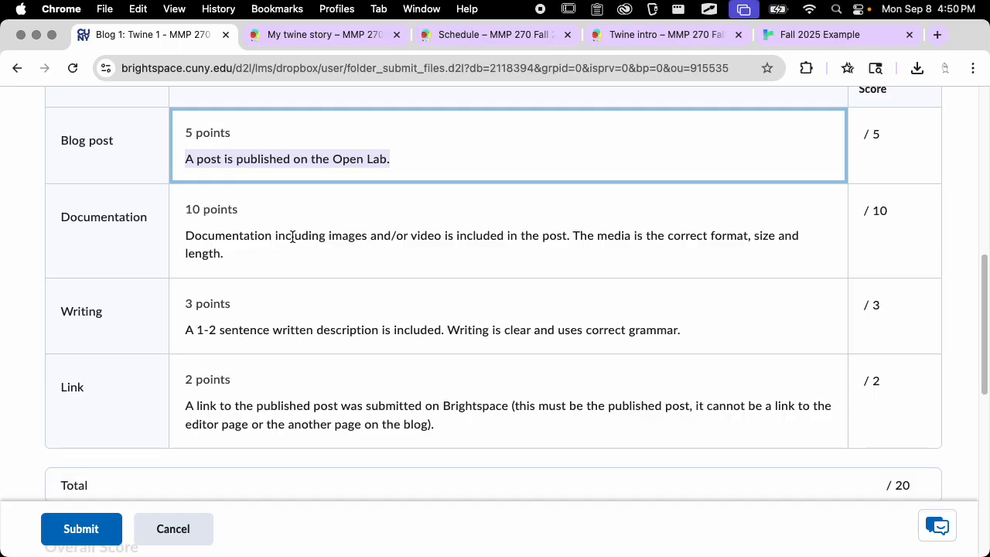
scroll(295, 240, "down", 4)
left_click_drag(194, 243, 687, 247)
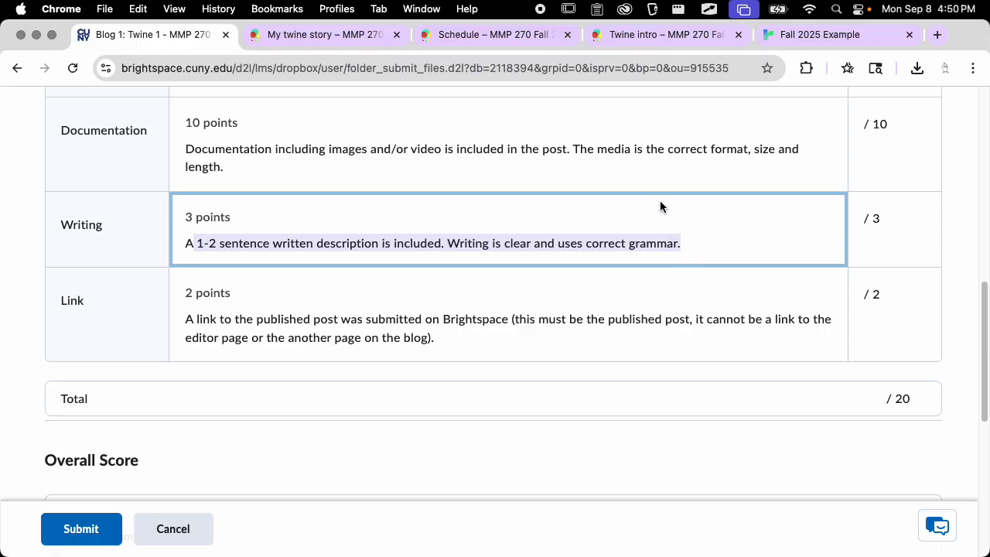
scroll(626, 210, "down", 2)
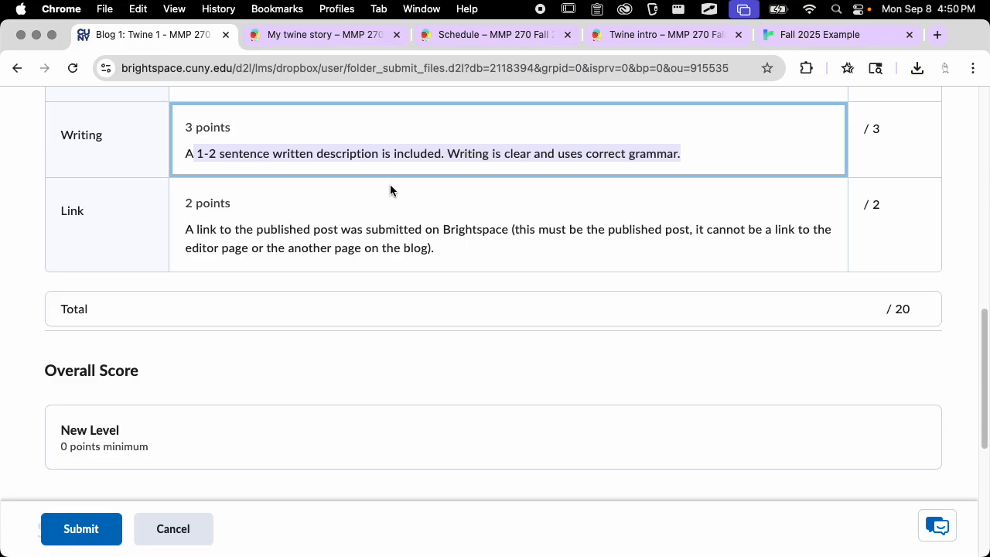
Compare the editor page address of the "My twine story" post with the address of its published page
left_click(344, 34)
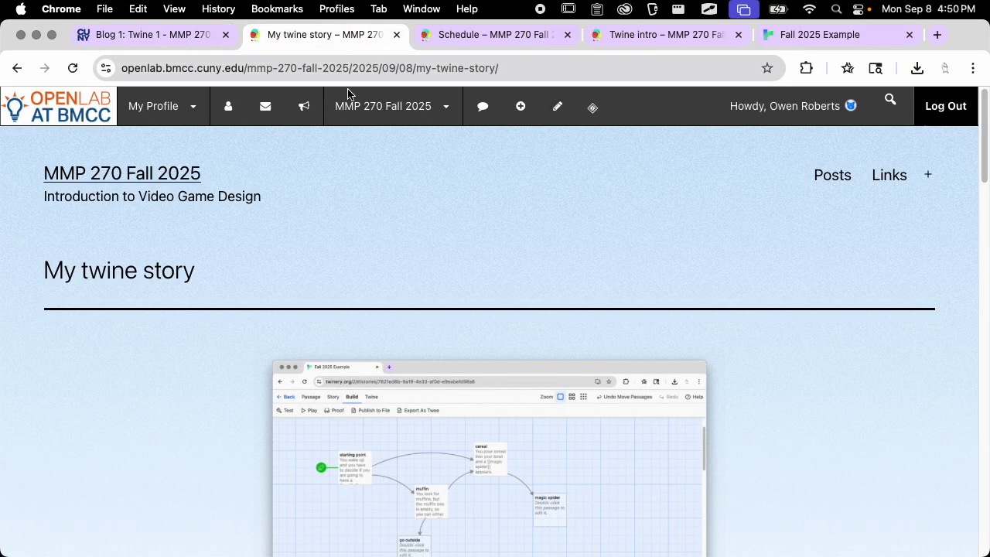
left_click(560, 122)
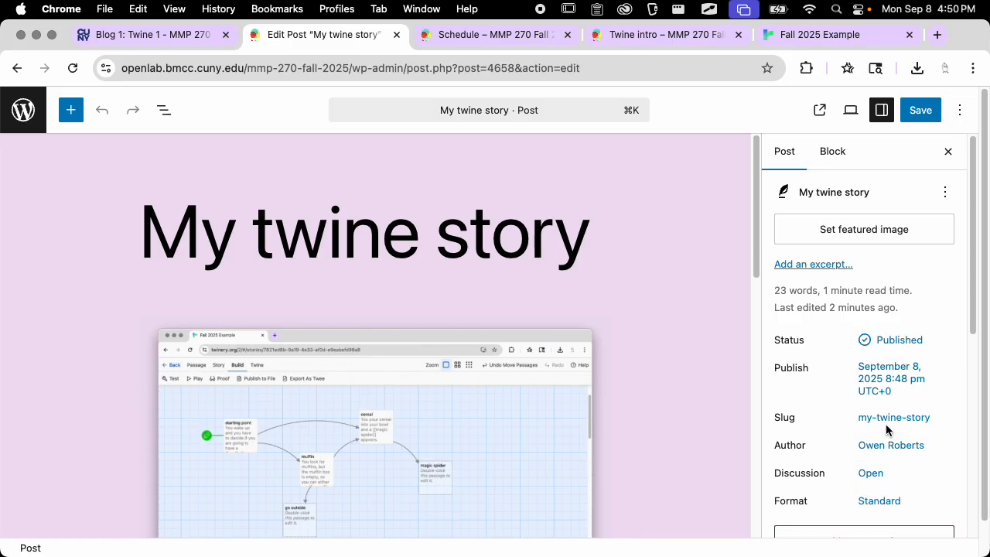
scroll(833, 340, "down", 1)
left_click(329, 70)
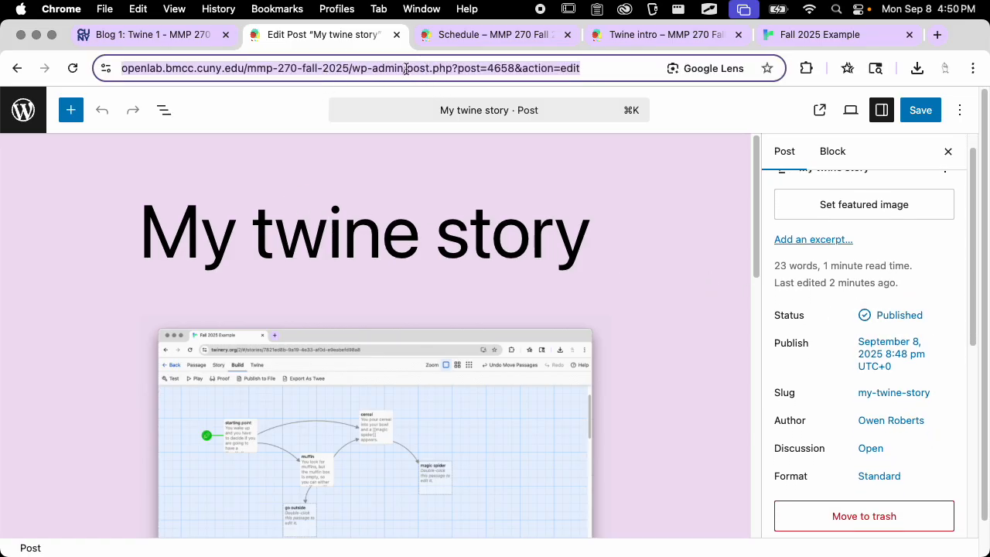
left_click(820, 110)
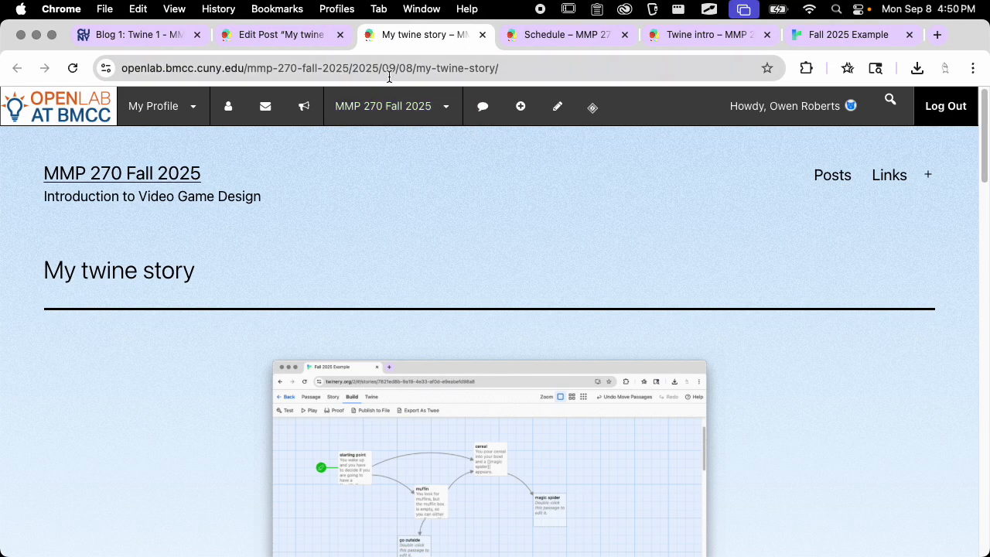
left_click(389, 74)
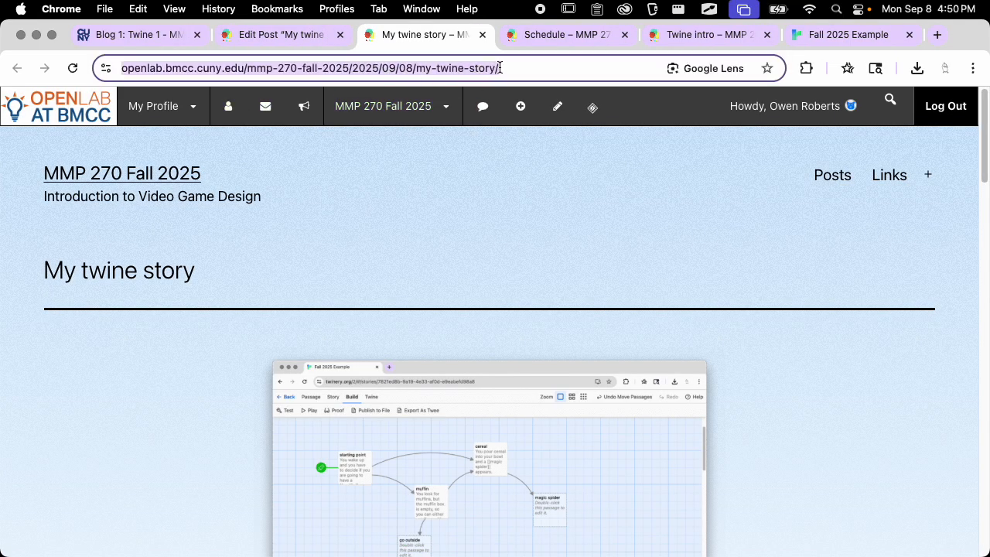
Return to the Blog 1: Twine 1 assignment in Brightspace, submit the pasted post link, and review the submission details
left_click(139, 35)
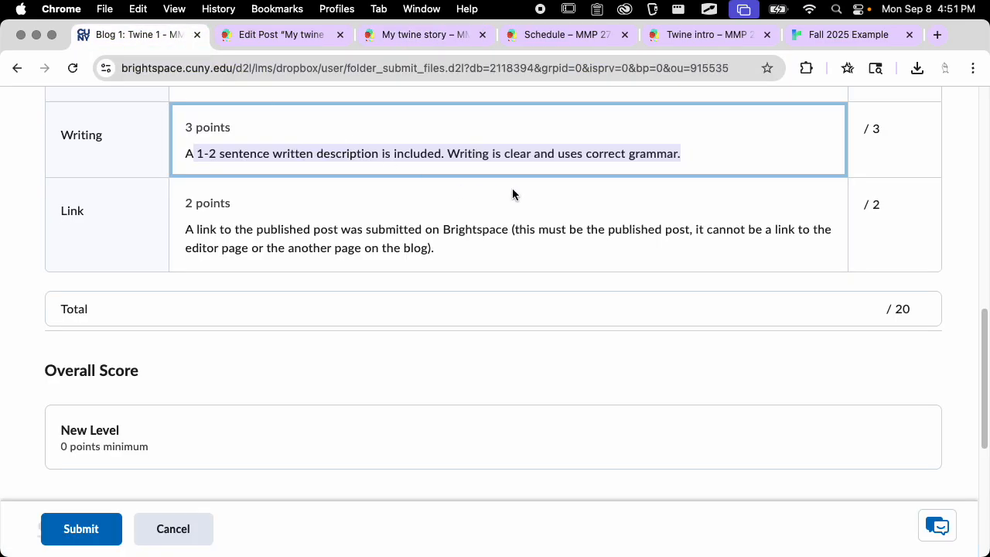
scroll(442, 263, "down", 4)
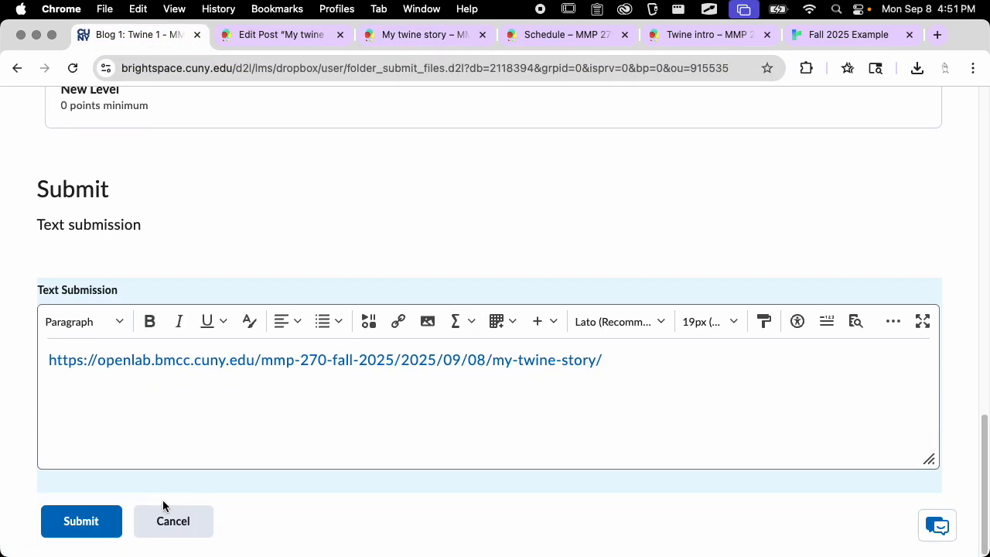
left_click(80, 522)
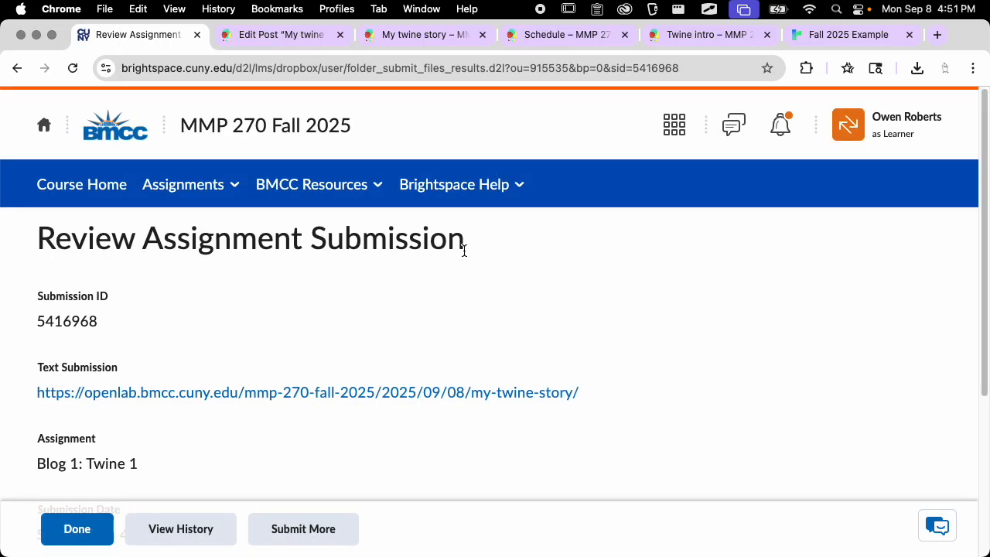
scroll(489, 252, "down", 5)
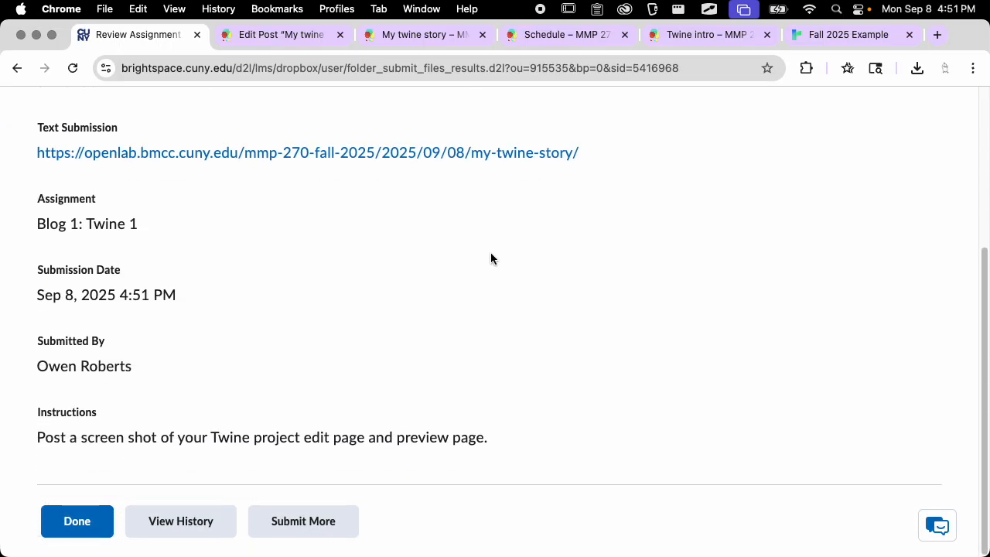
scroll(494, 255, "up", 5)
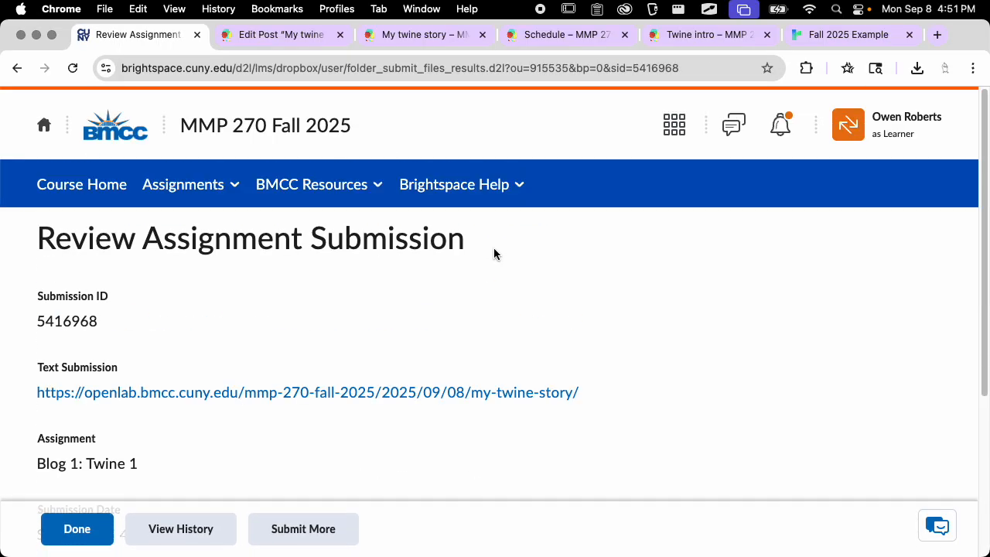